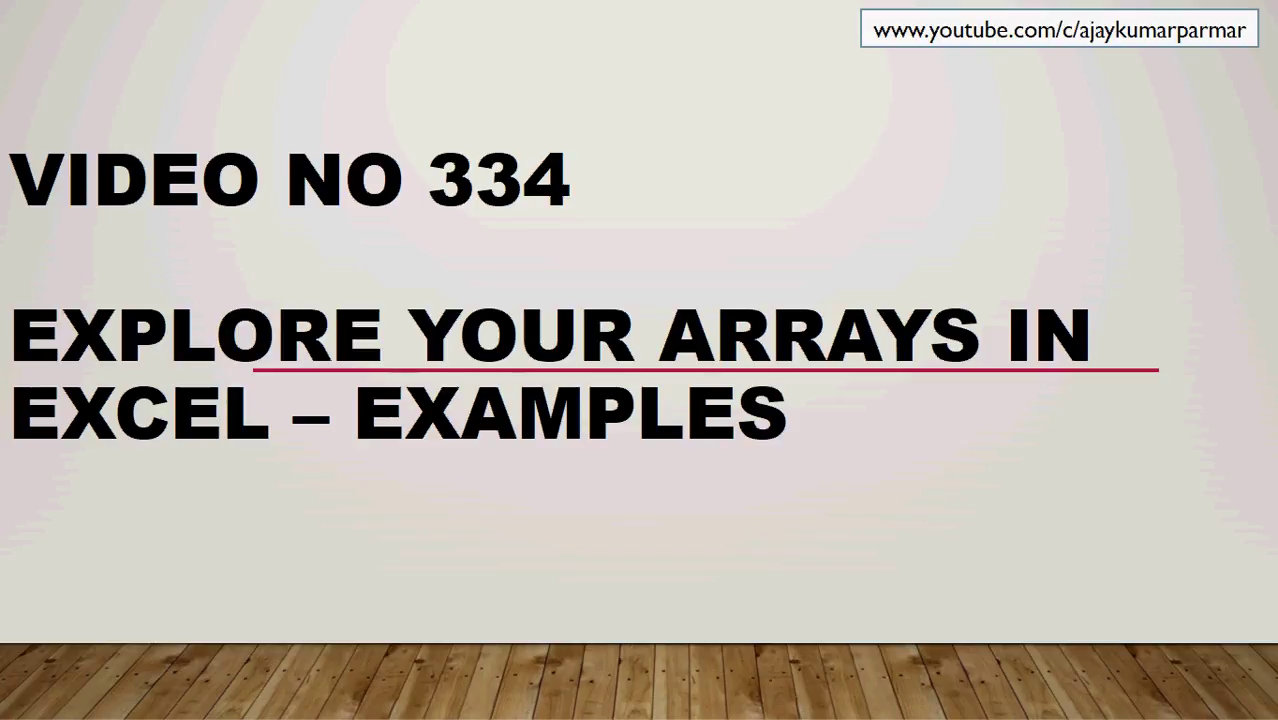
Leave the slide show and find the EXCEL Arrays playlist in the YouTube playlists page in the browser
key(Escape)
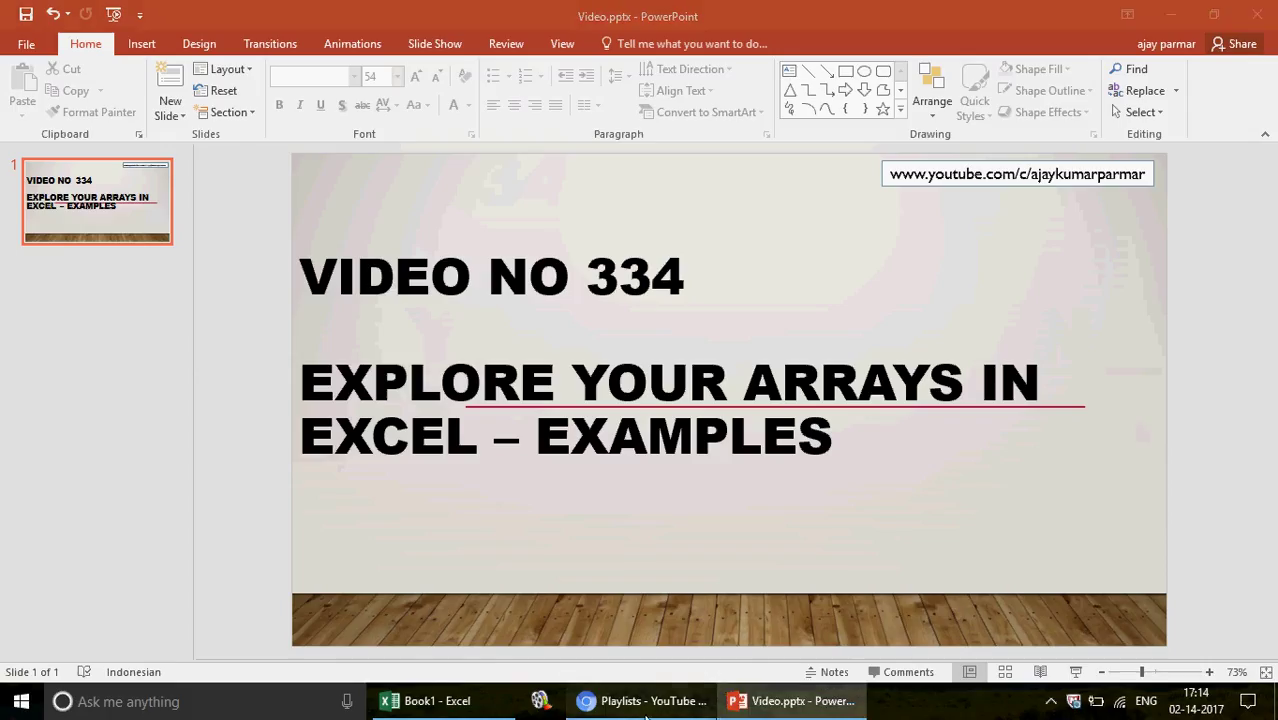
click(646, 712)
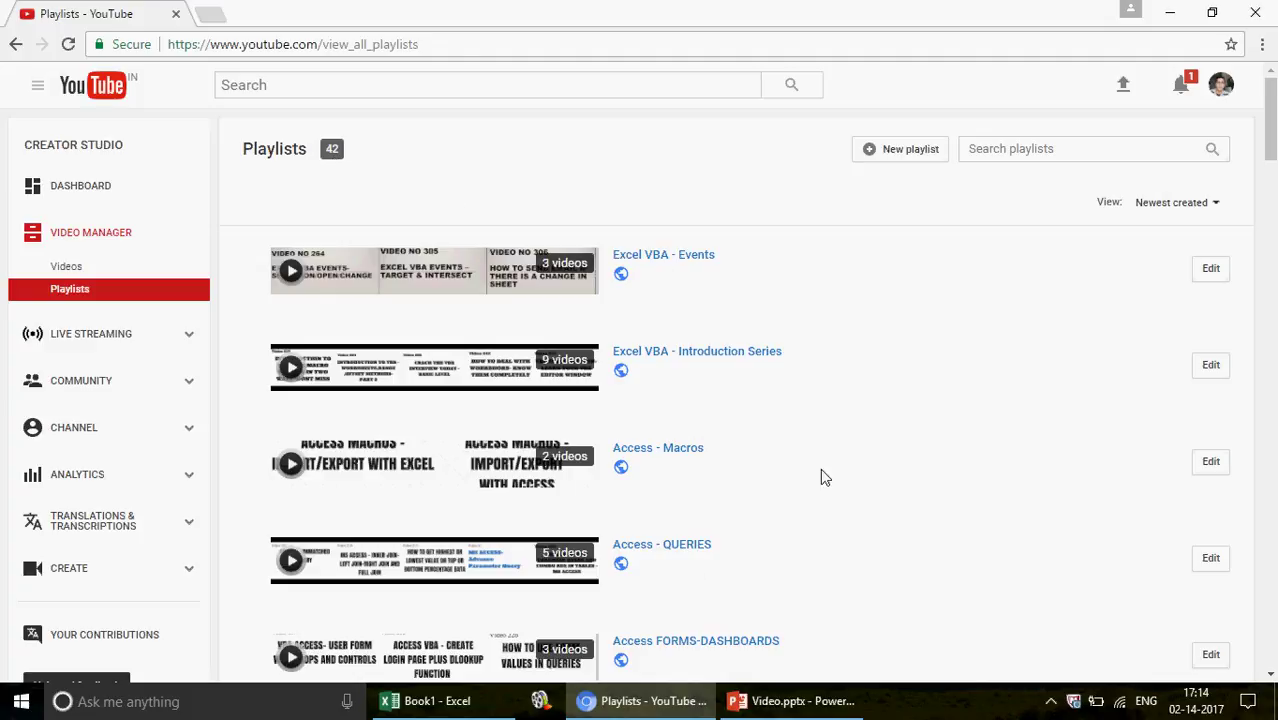
drag(1272, 122, 1274, 592)
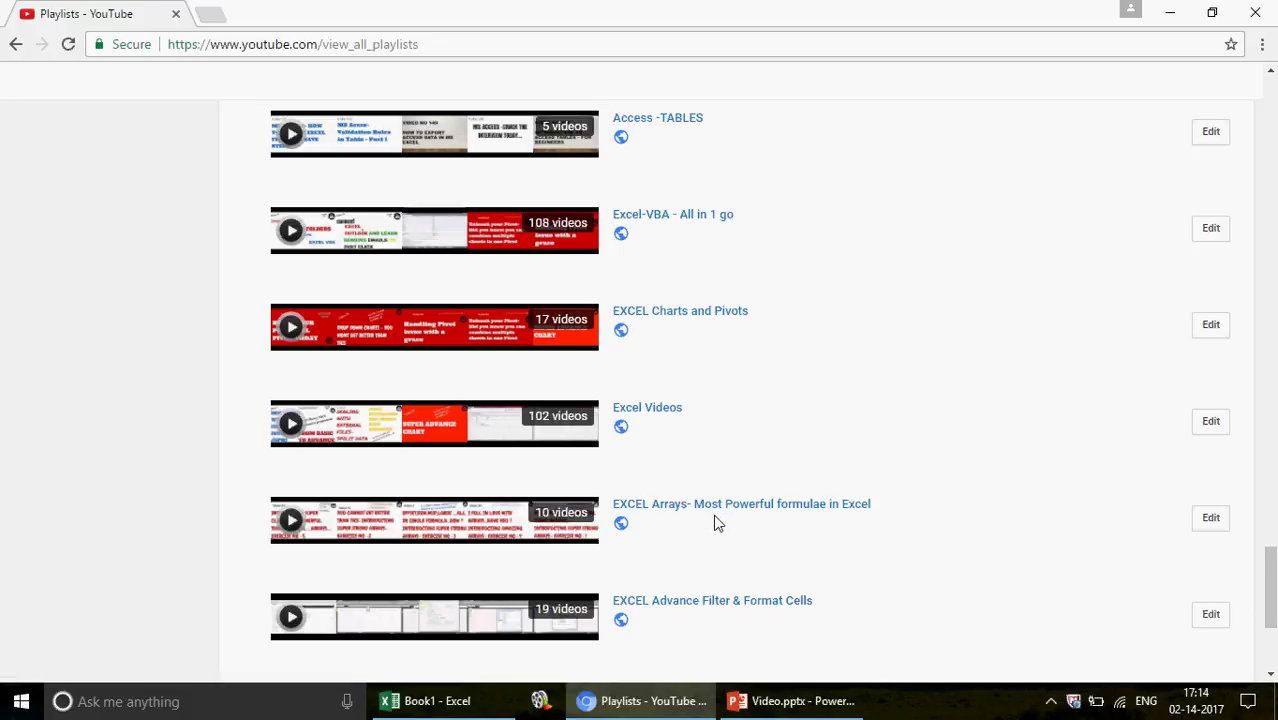
Switch to the Book1 workbook in Excel, briefly revisiting the YouTube playlists page in the browser
mouse_move(448, 705)
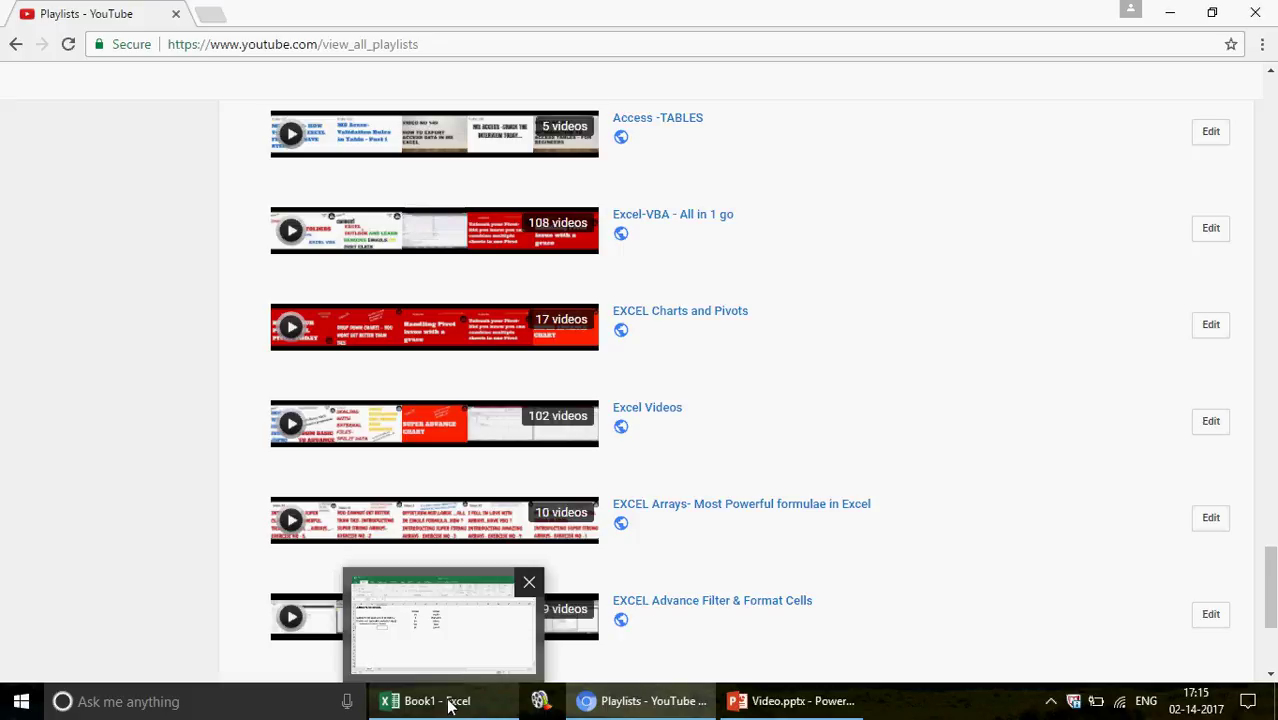
click(448, 705)
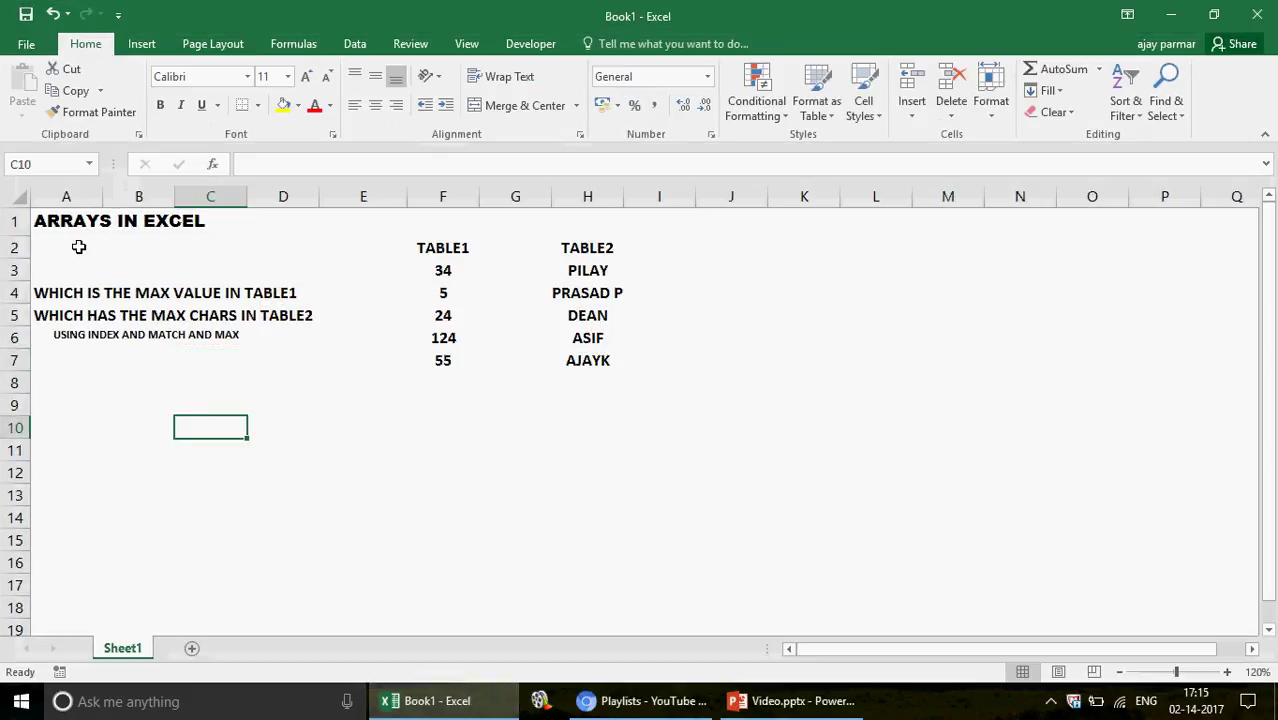
click(55, 221)
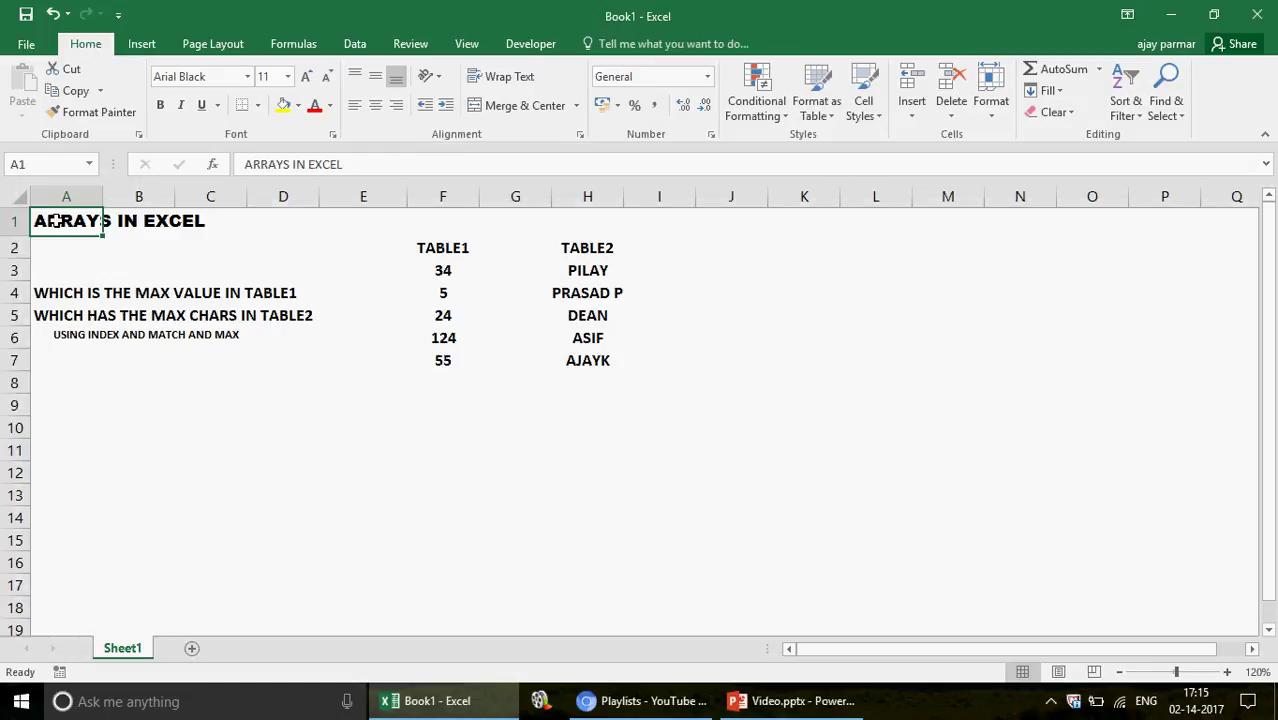
click(628, 703)
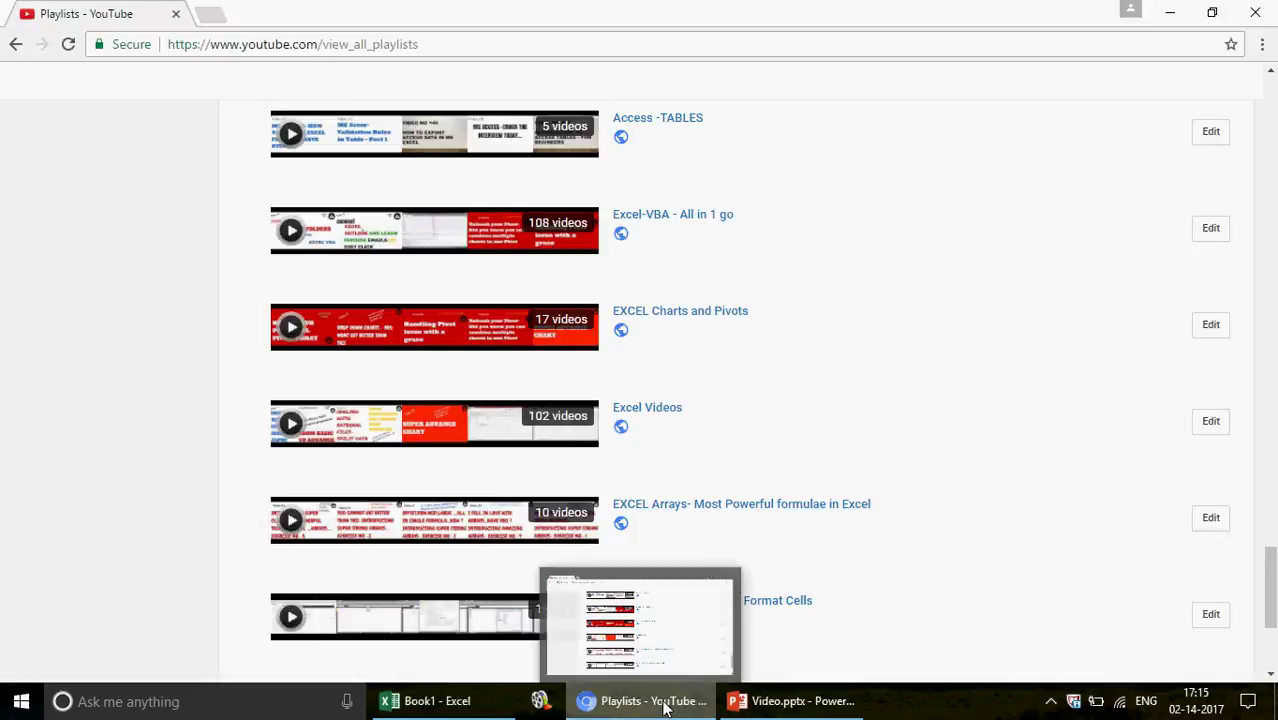
click(473, 704)
click(313, 403)
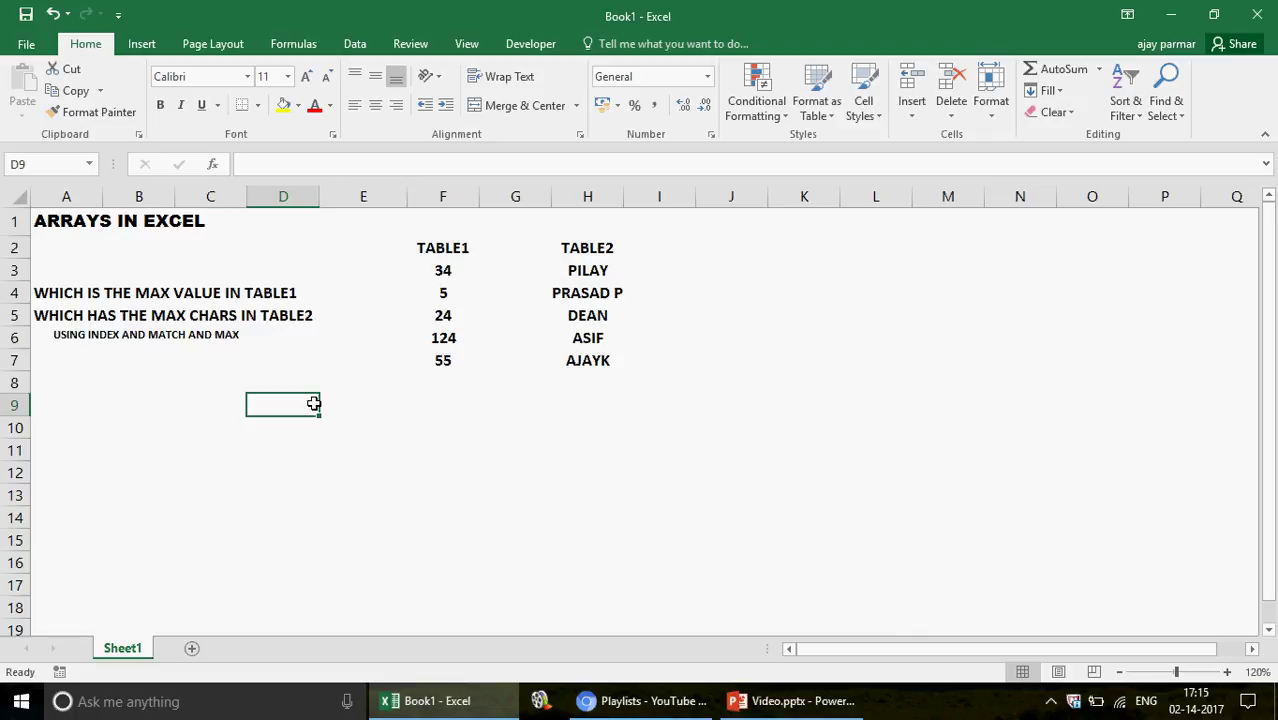
click(234, 452)
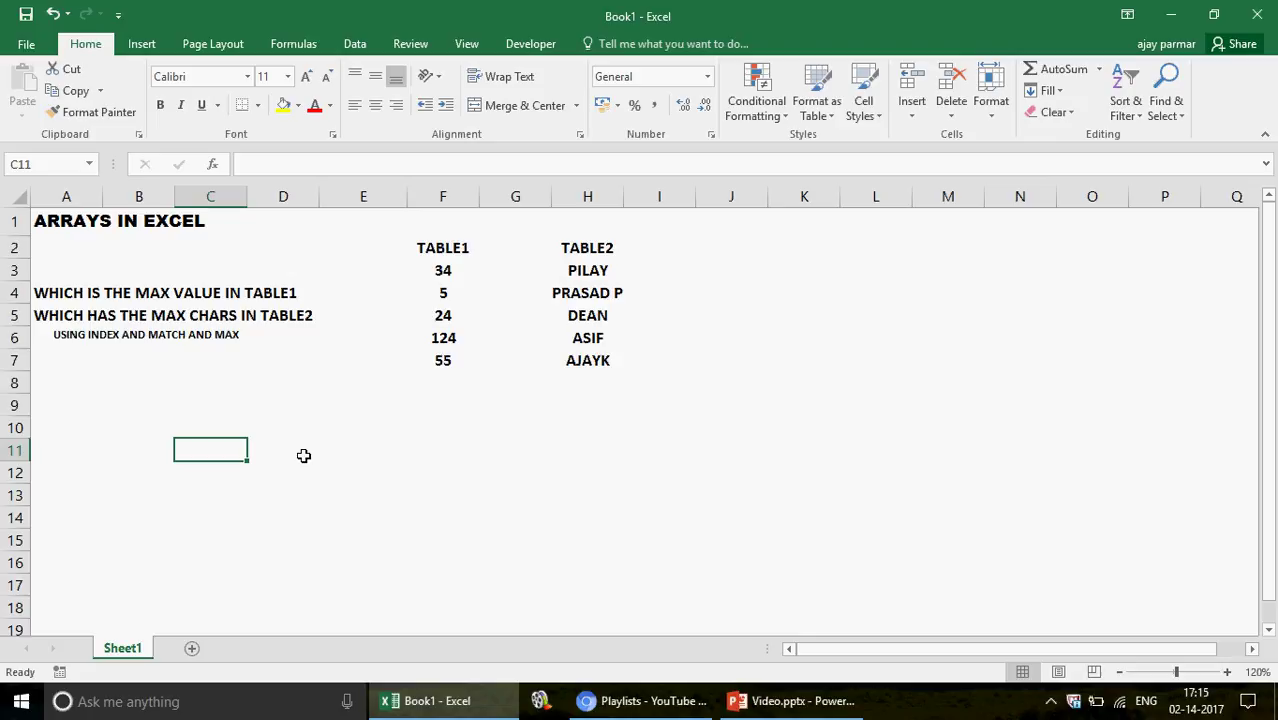
Apply all borders to the TABLE1 column, from its header to its last value (F2:F7)
click(449, 249)
drag(449, 249, 444, 363)
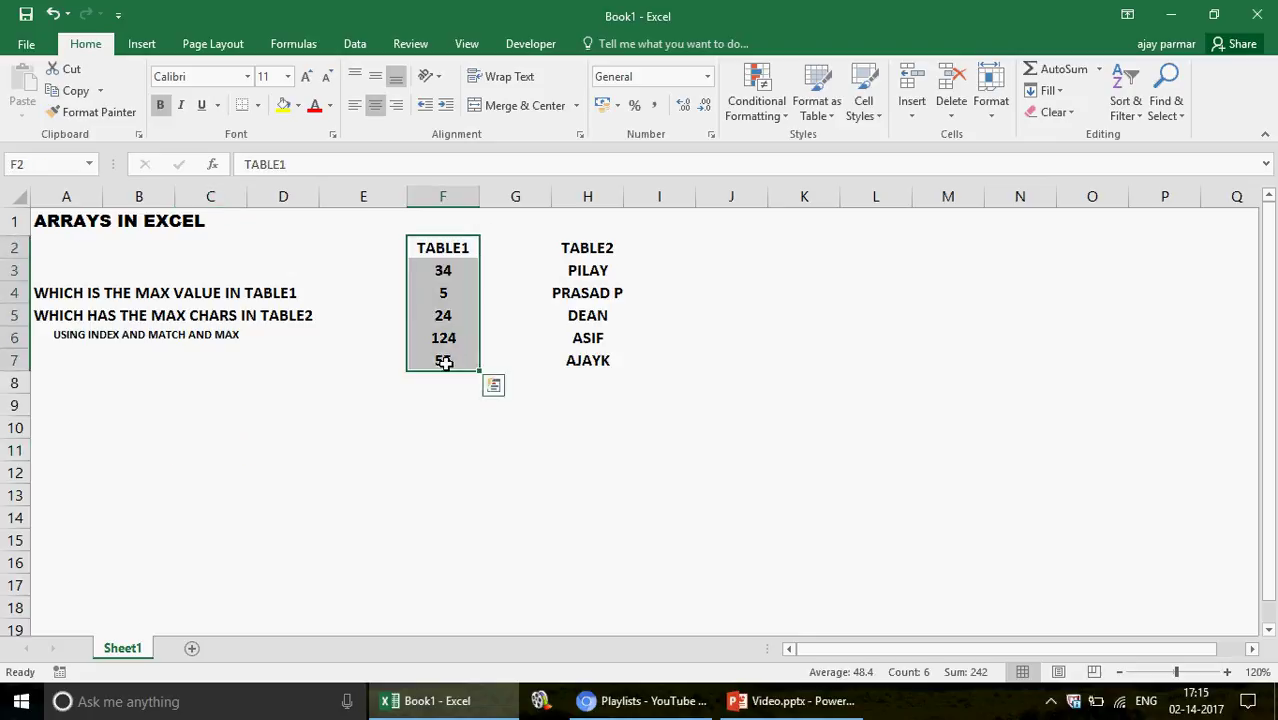
click(257, 105)
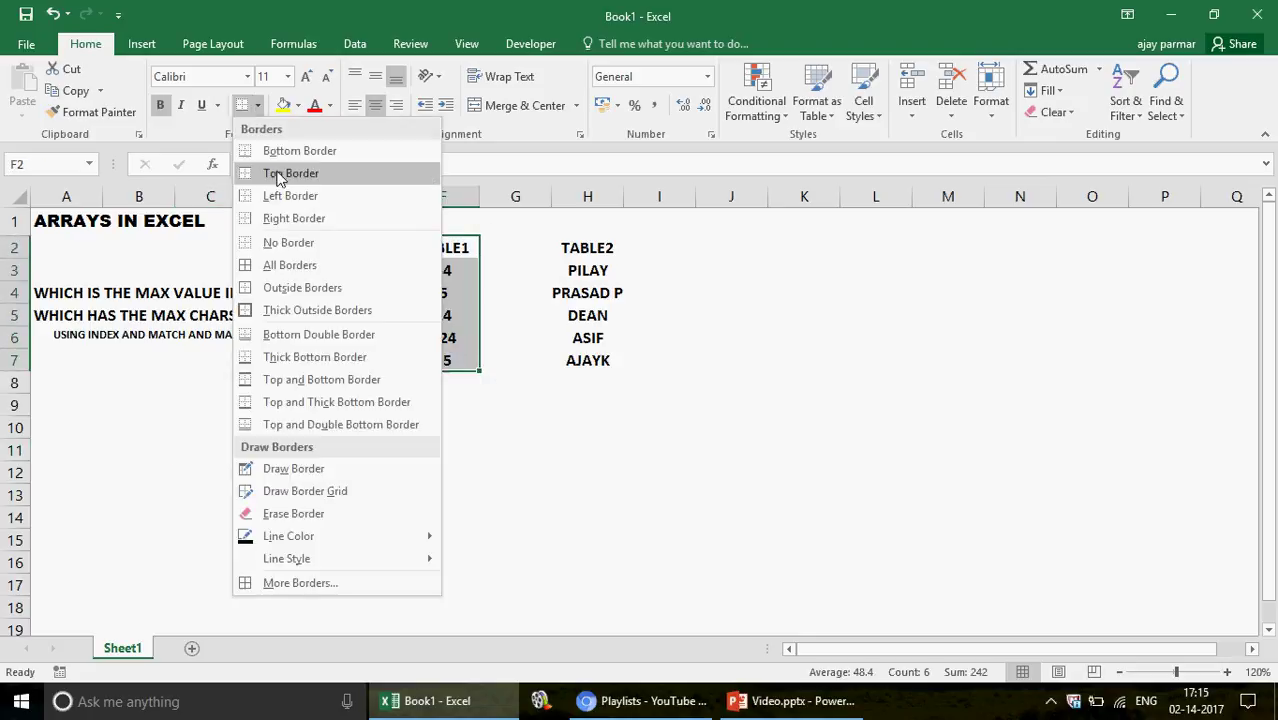
click(252, 268)
click(262, 460)
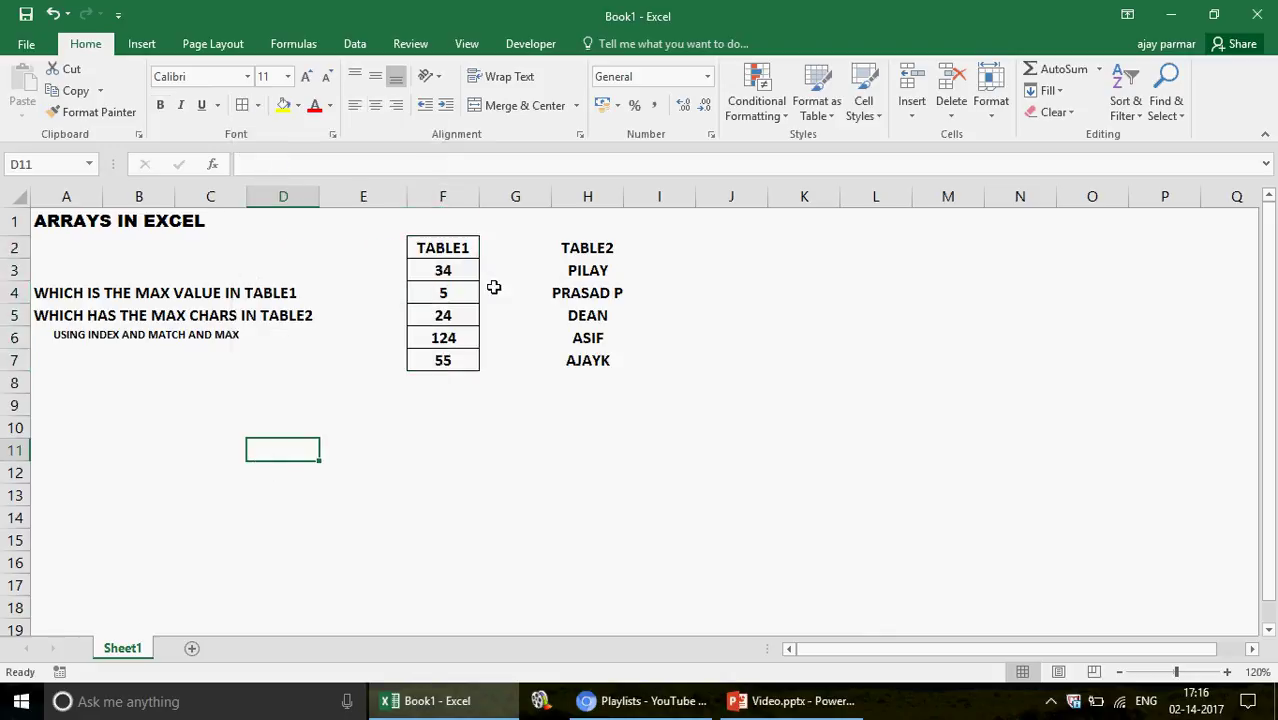
Total the TABLE1 values in cell C12 with the formula =SUM(F3:F7)
drag(464, 263, 456, 362)
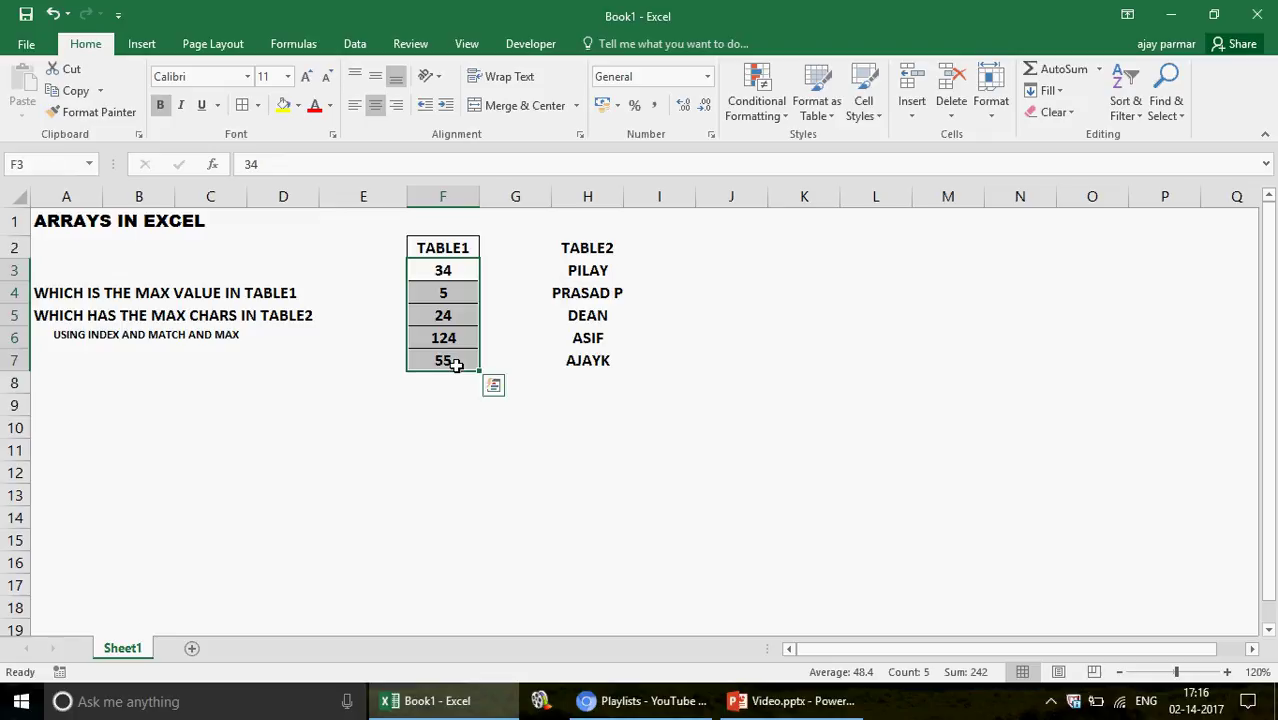
click(185, 468)
text(=)
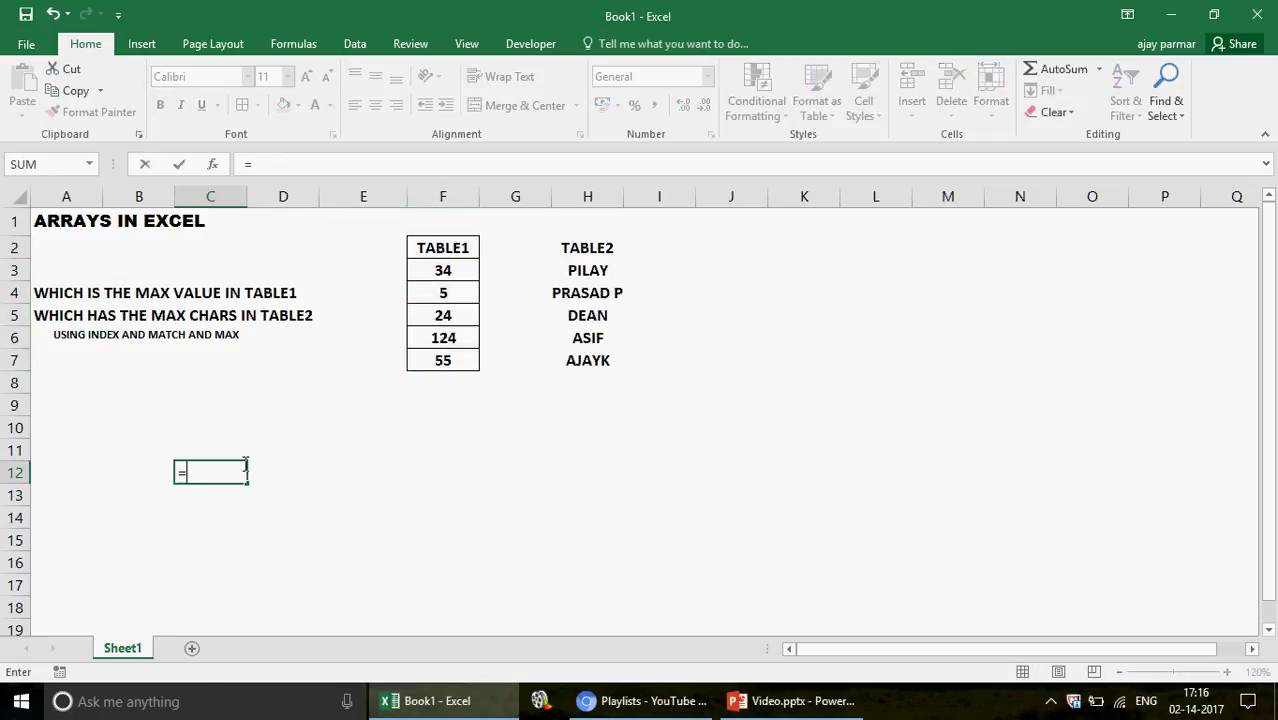
text(SUM()
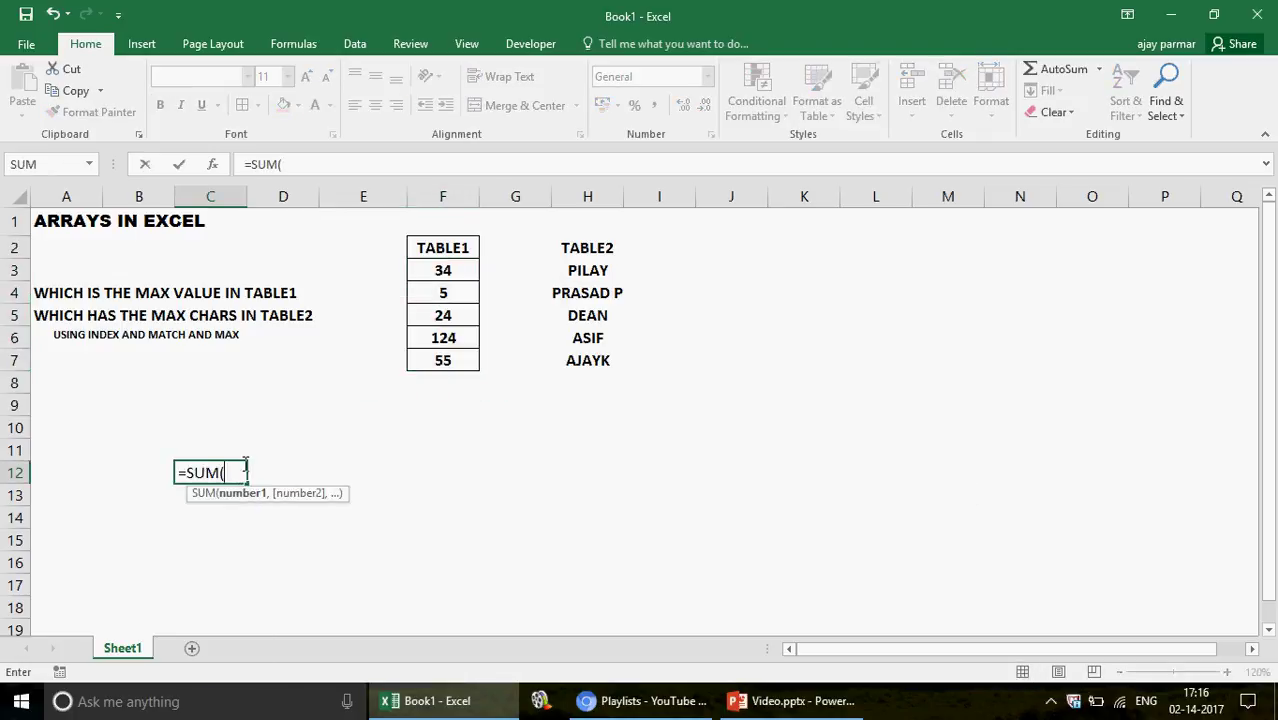
drag(438, 268, 446, 374)
text())
key(Return)
key(Up)
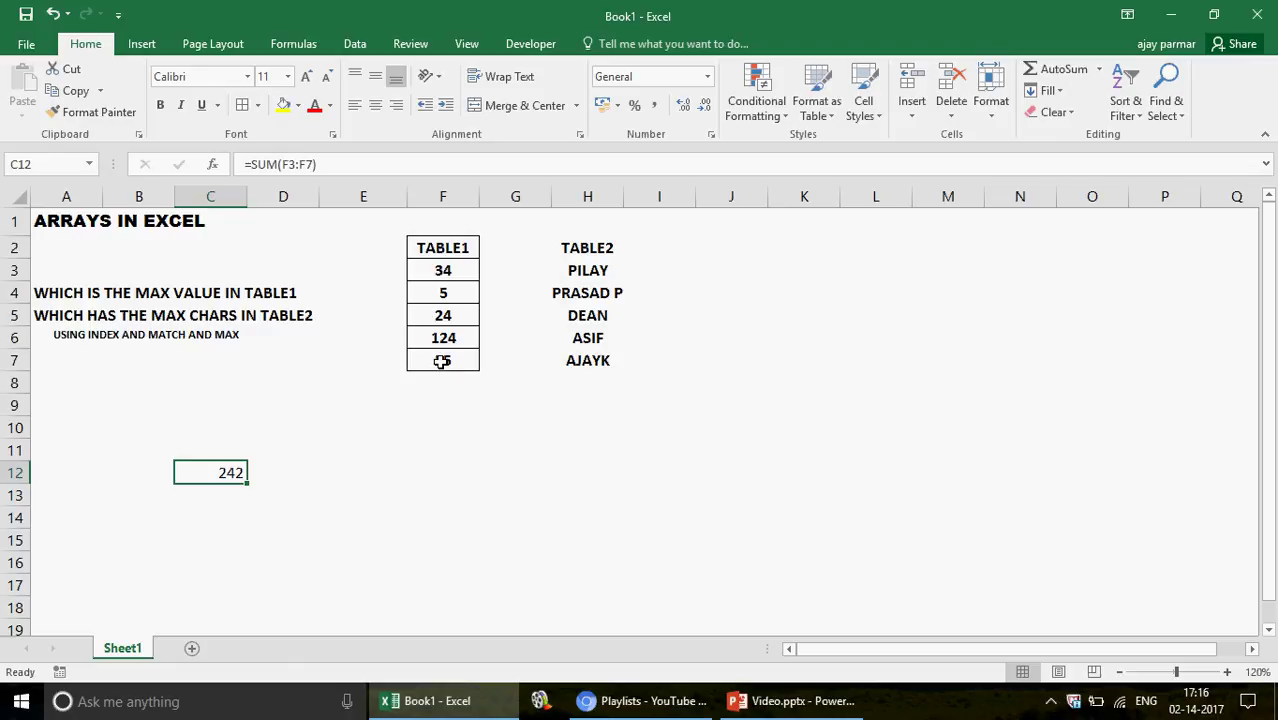
Enter the note CTRL+SHIFT+ENTER in cell J1 and a pair of curly braces {} in J2
click(731, 221)
text(CTOR)
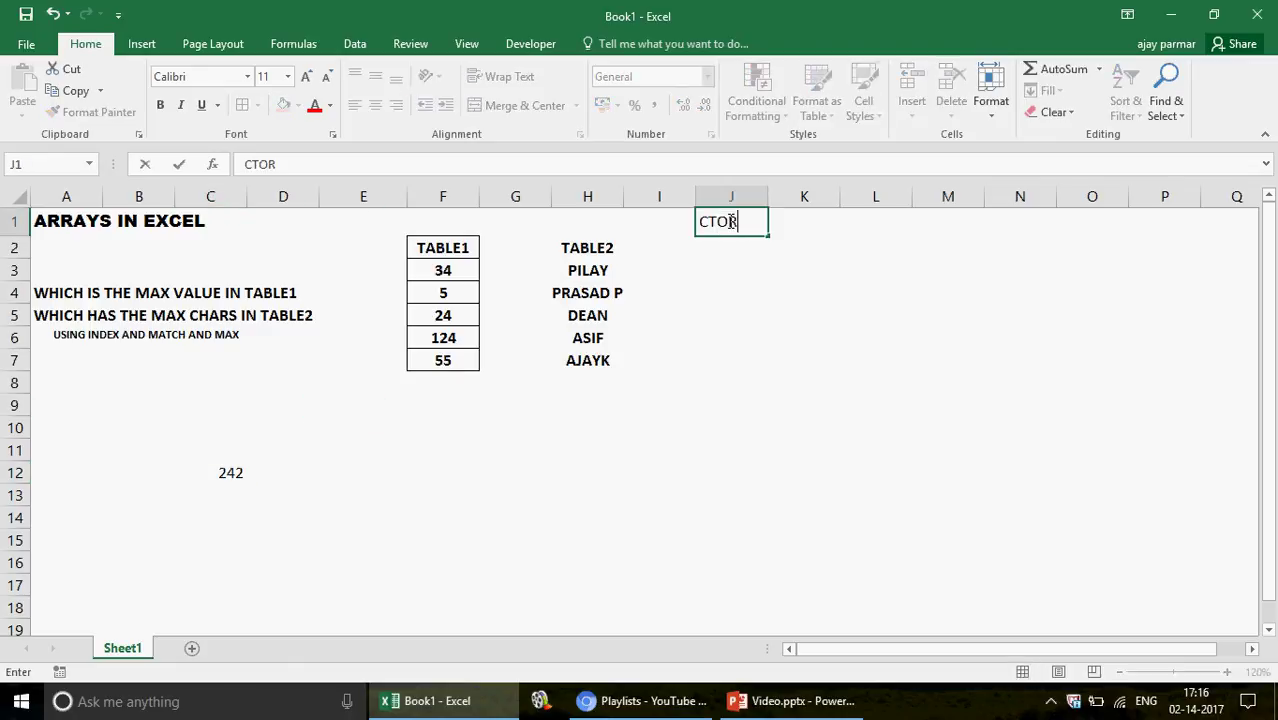
key(BackSpace)
text(RL+SHIFT+ENTER)
key(Return)
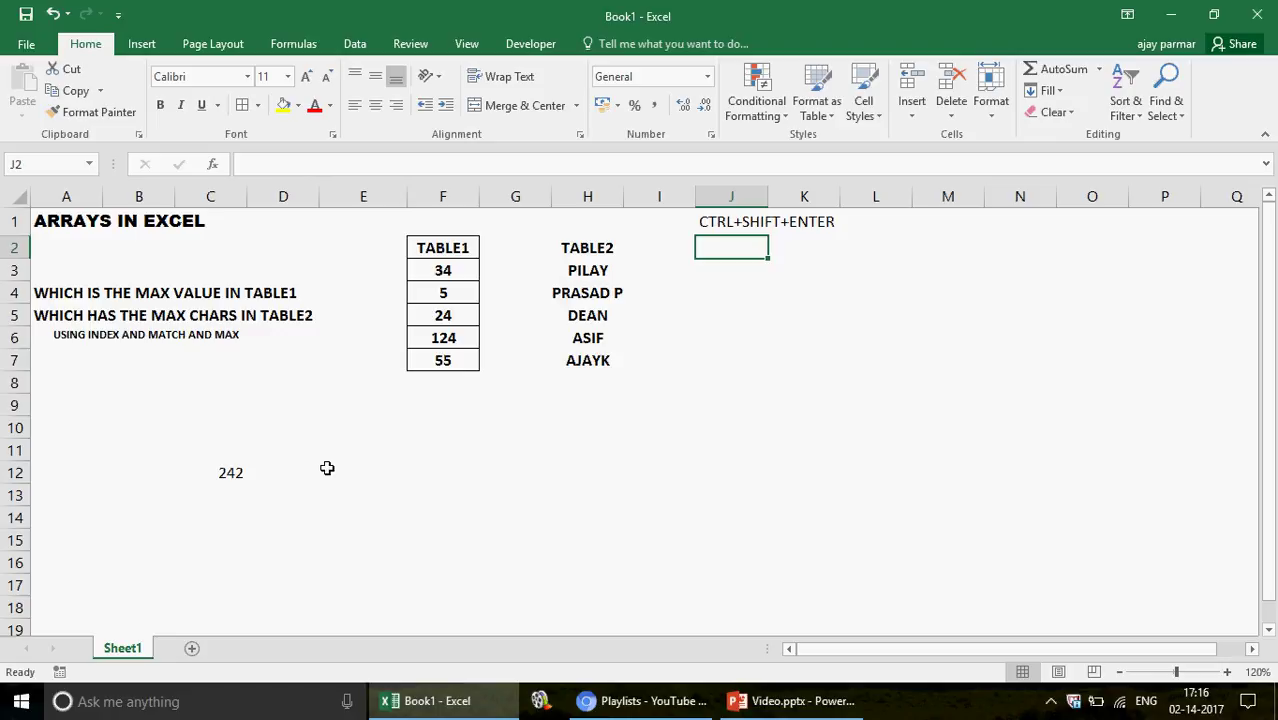
text({})
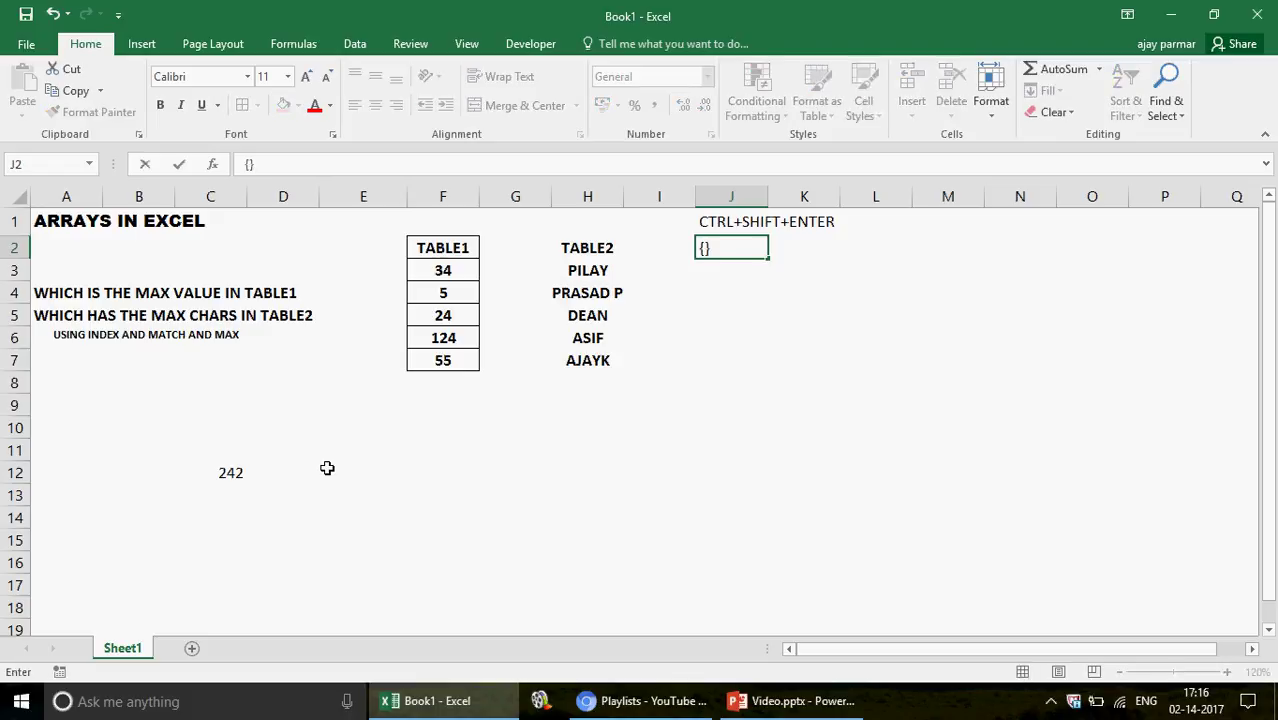
key(Return)
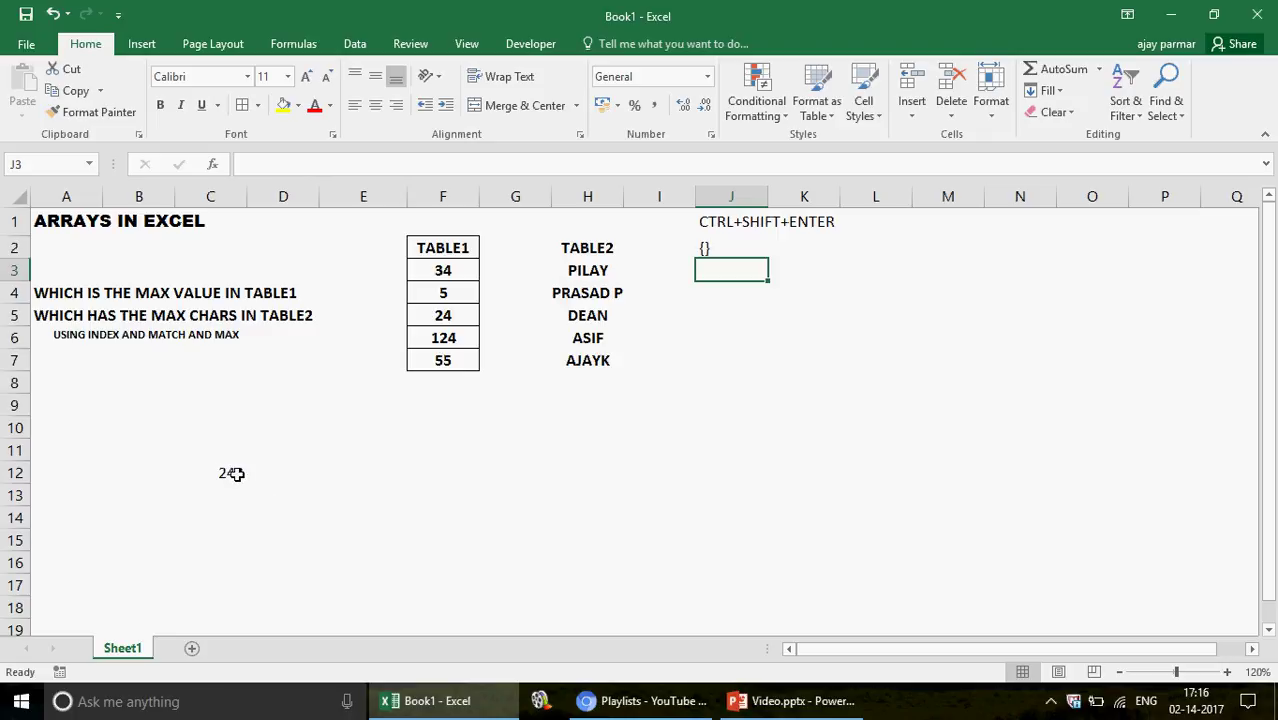
Review the SUM formula in C12 and view the EXCEL Arrays playlist in the browser before returning to Excel
double_click(235, 473)
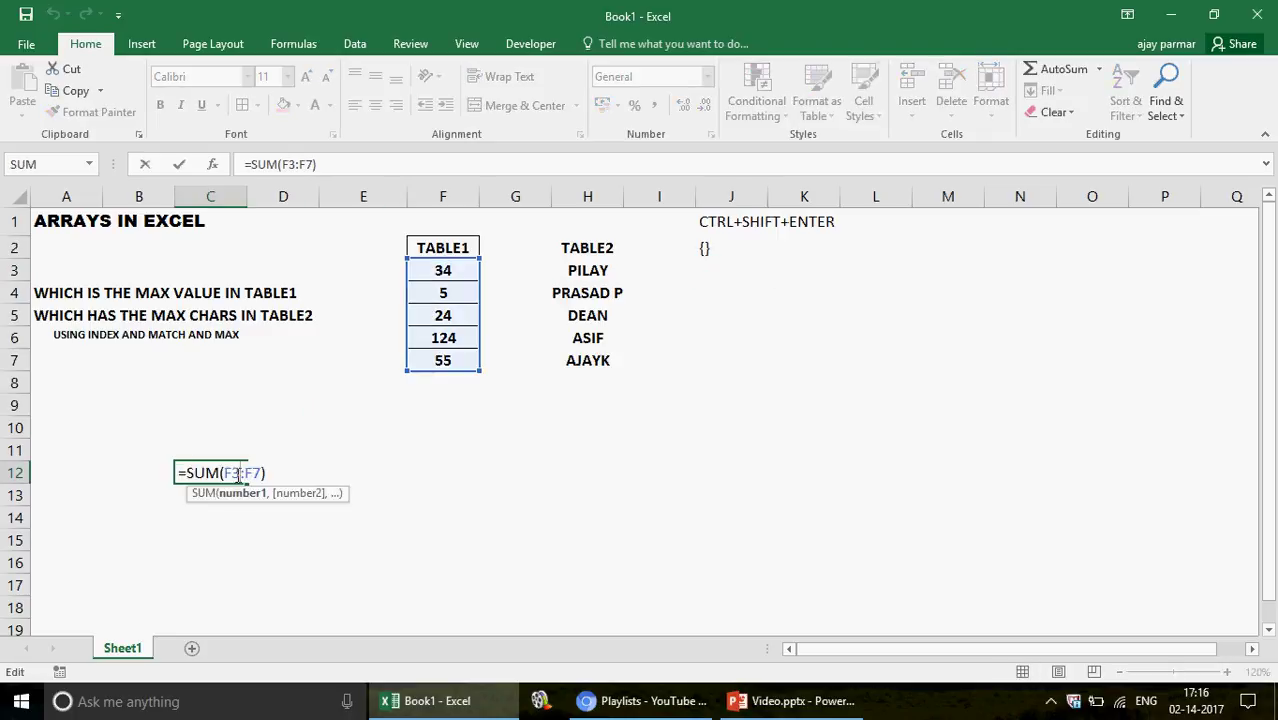
click(235, 539)
click(218, 474)
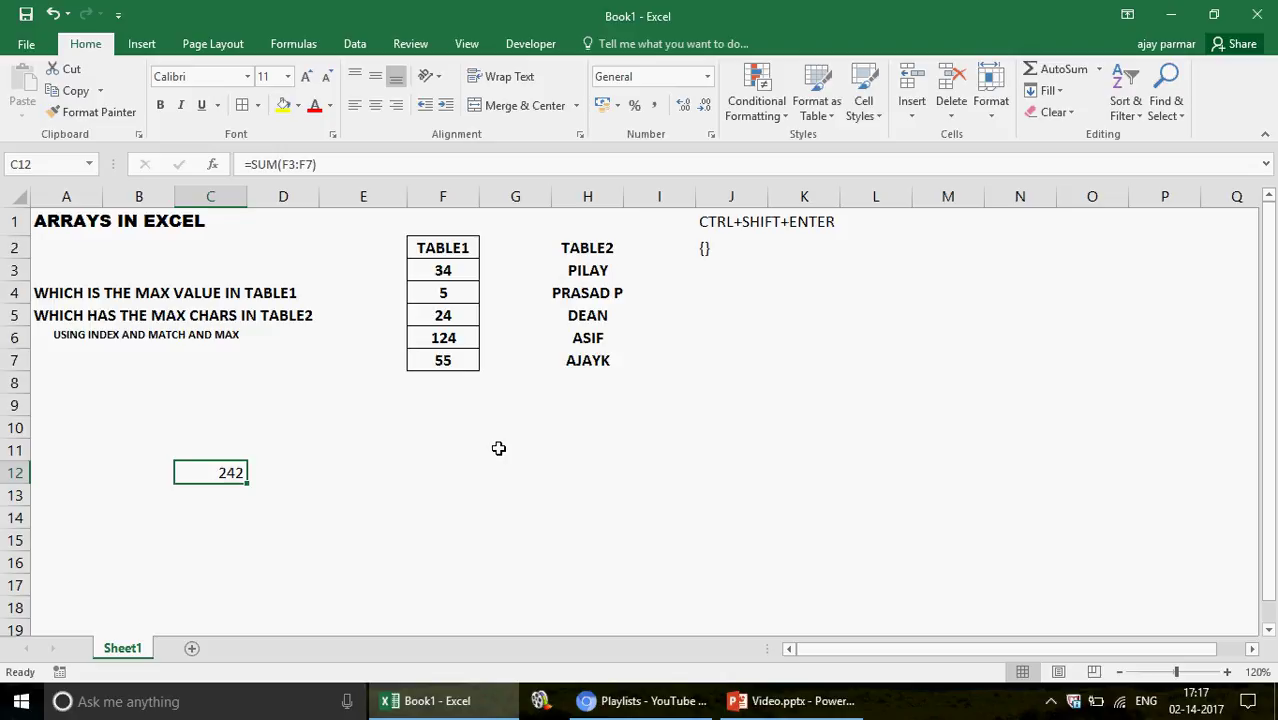
click(636, 706)
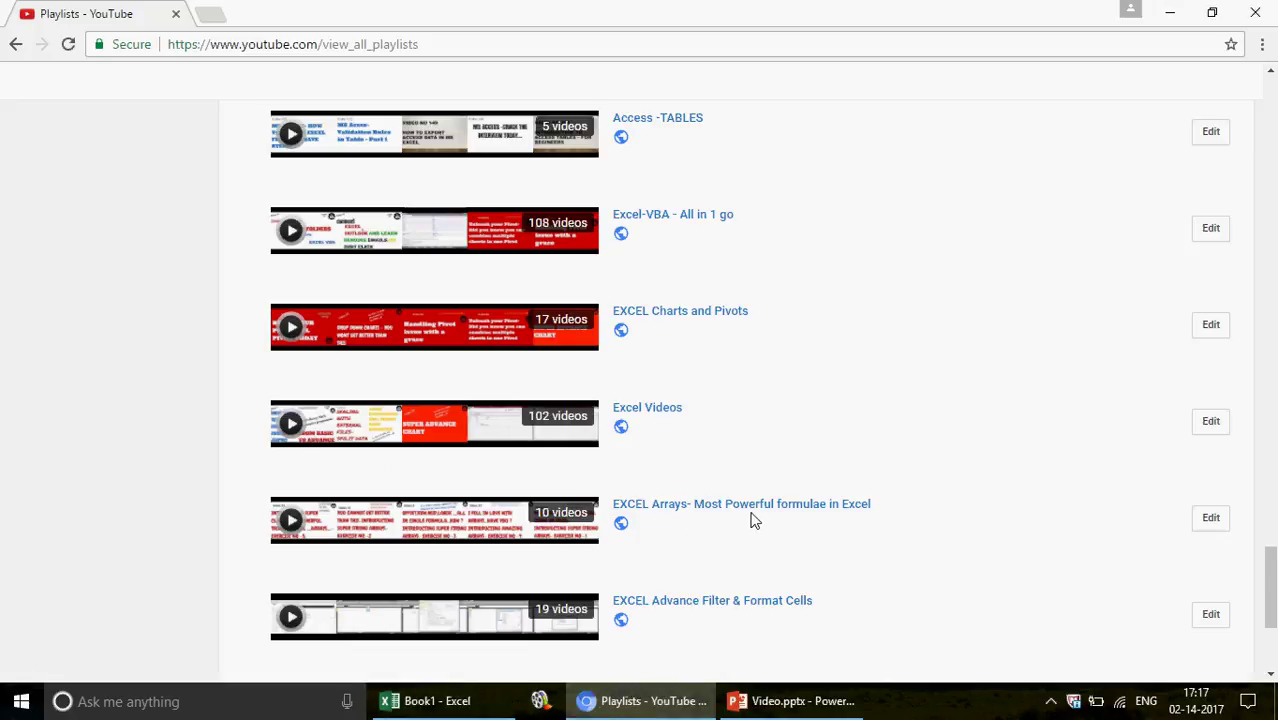
click(460, 701)
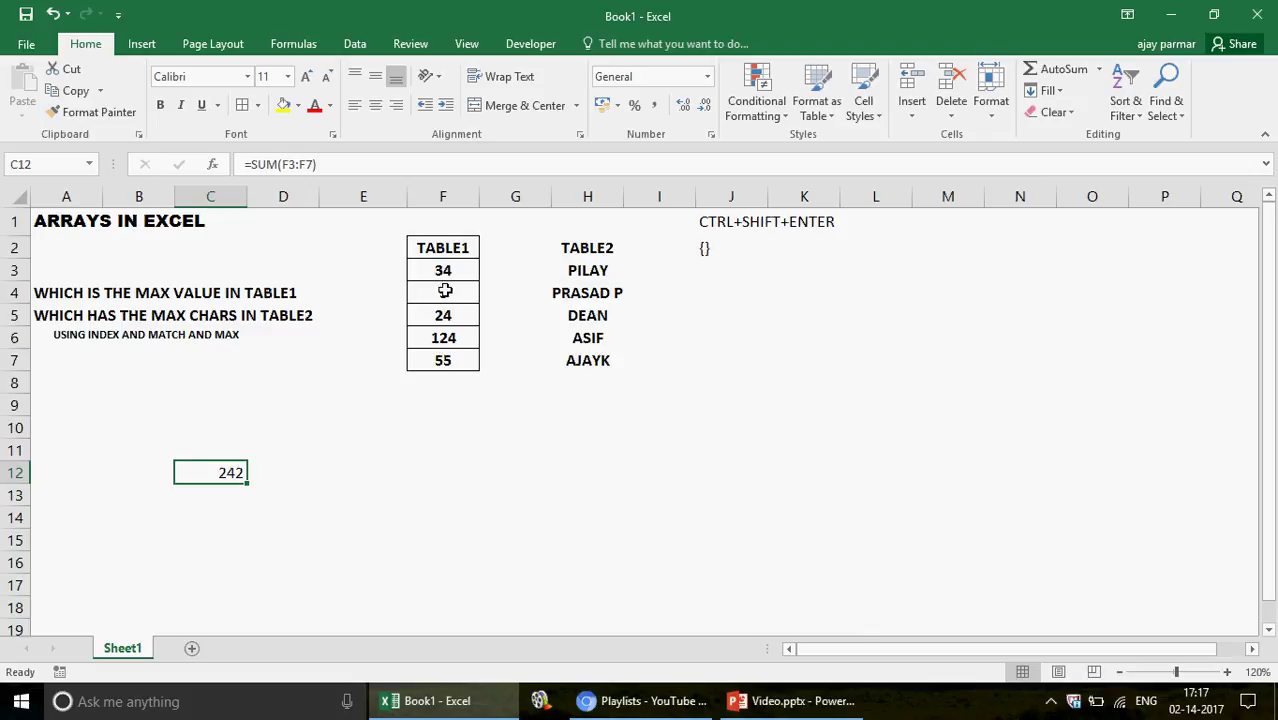
Enter =(F3:F7) in cell C13 as an array formula referencing the TABLE1 values
click(211, 500)
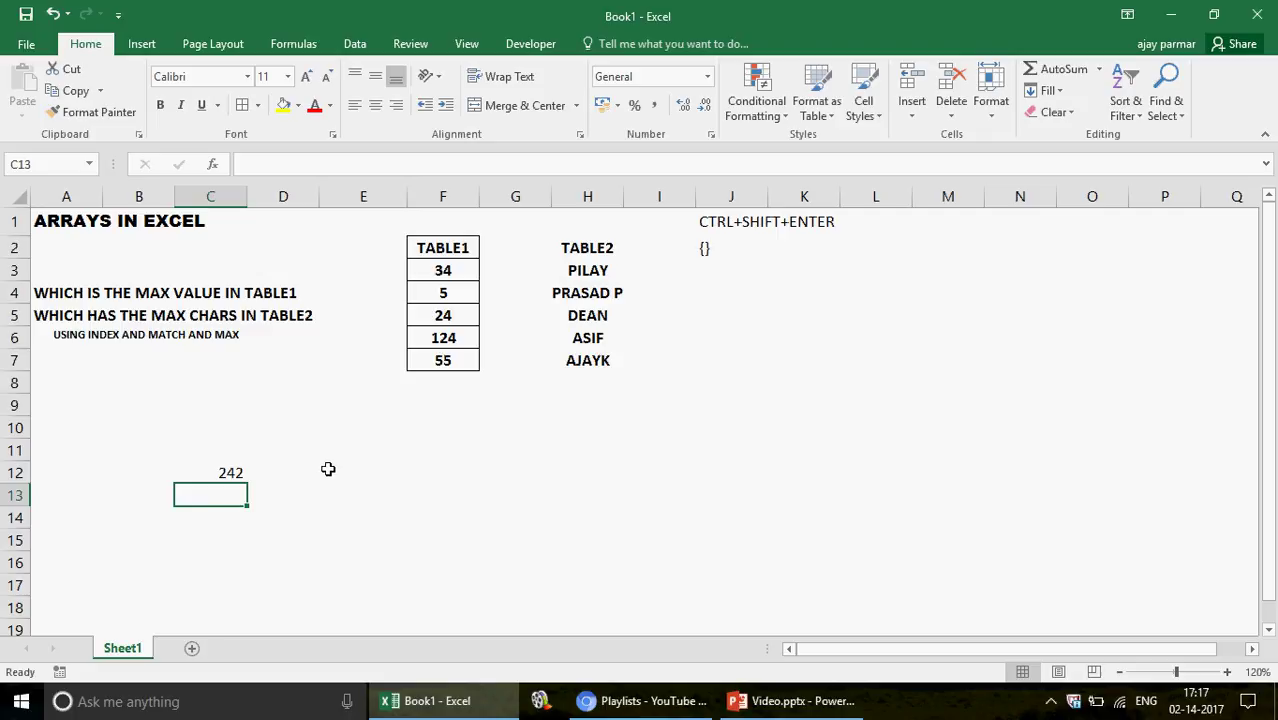
text(=)
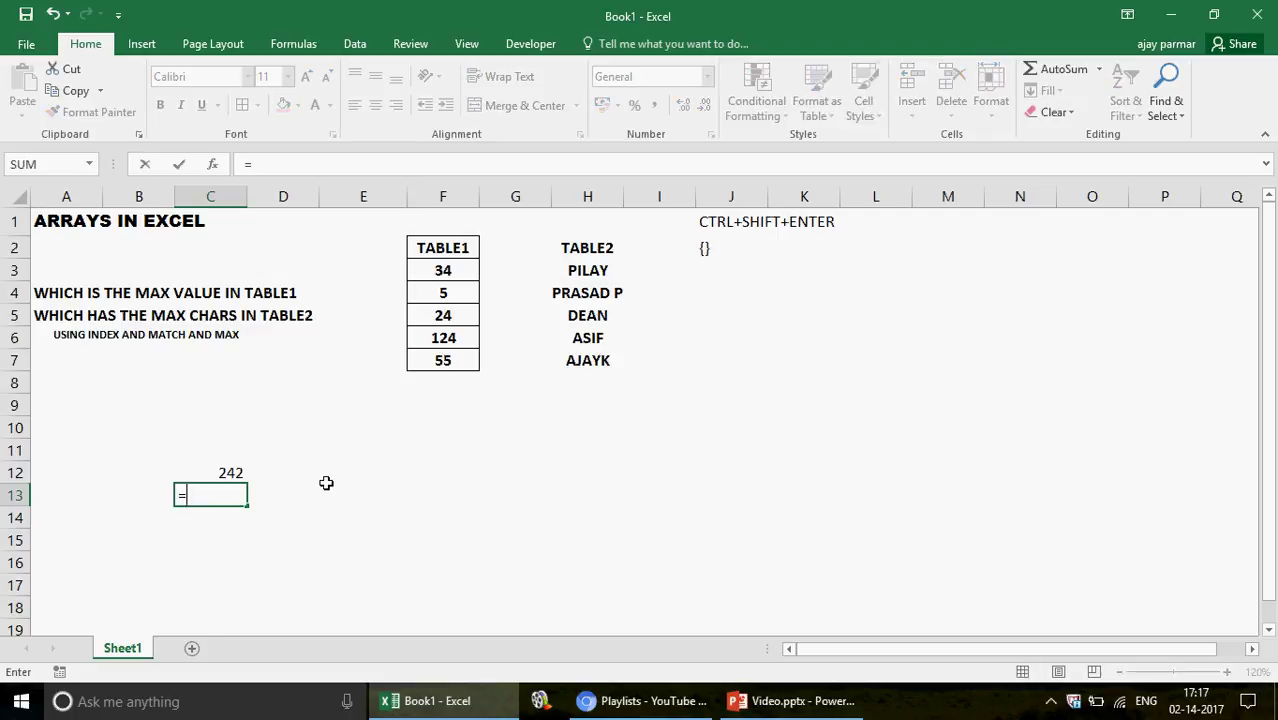
click(440, 264)
drag(447, 341, 447, 364)
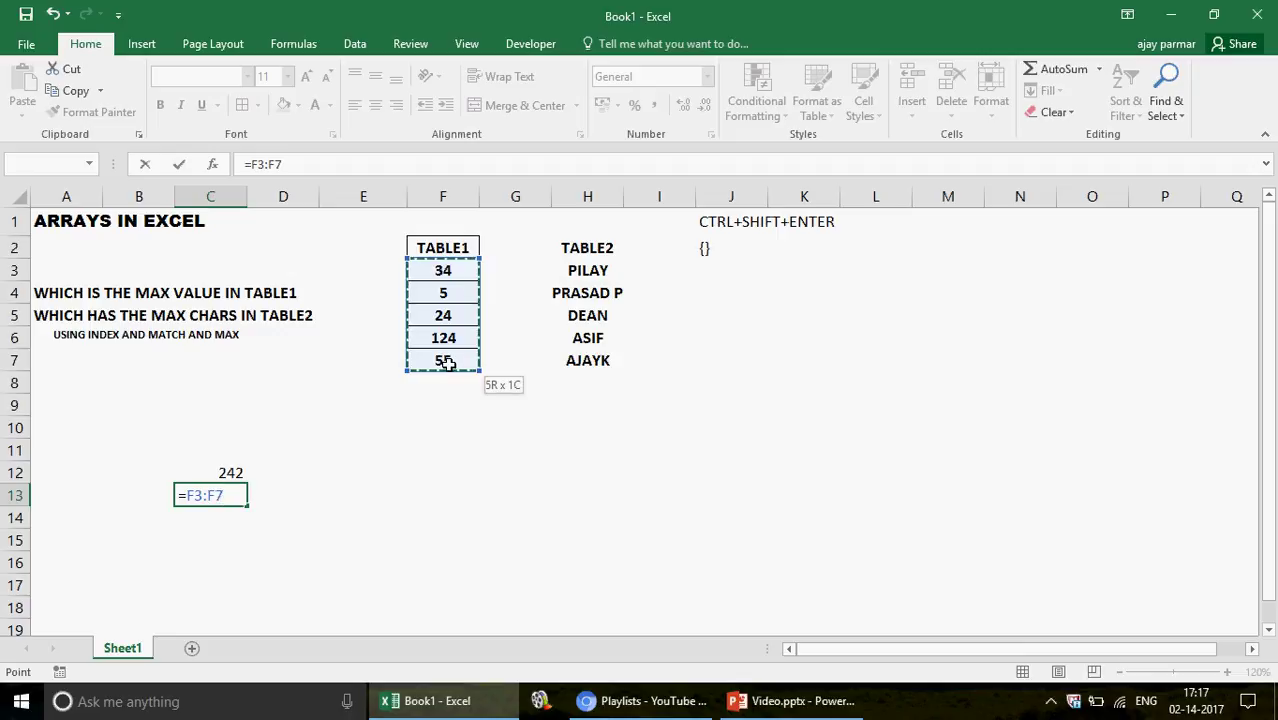
text())
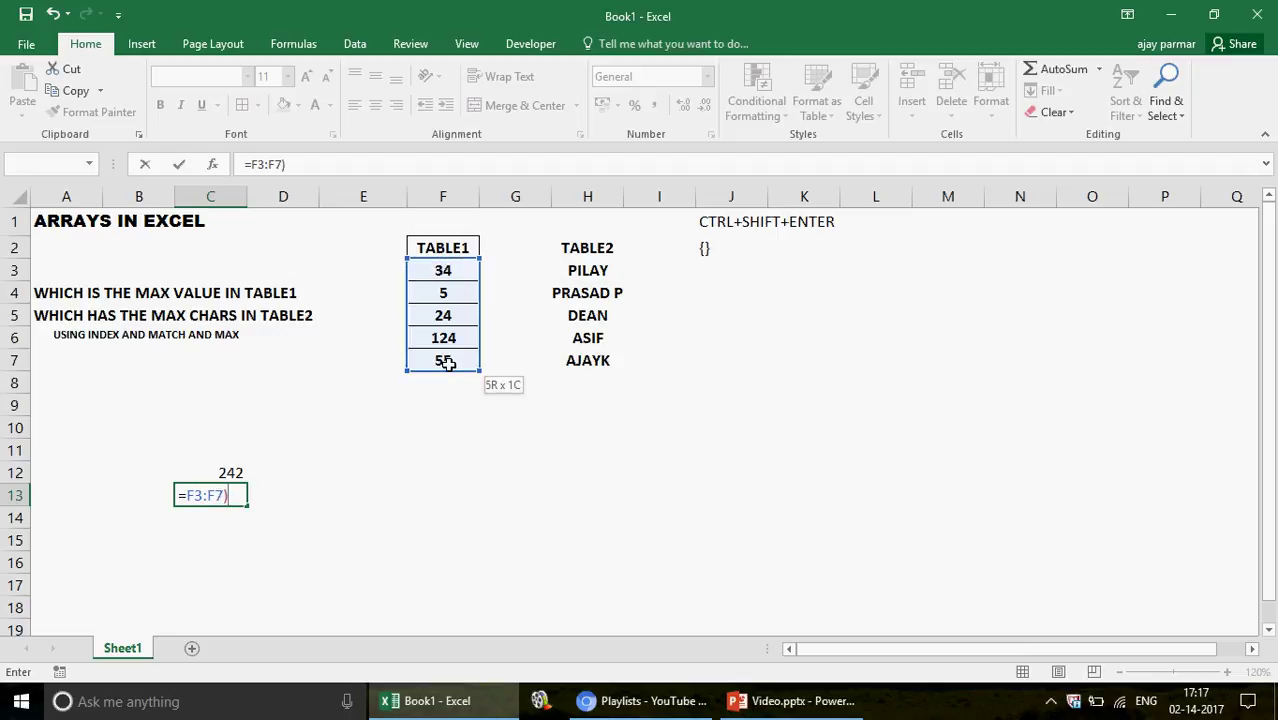
click(252, 164)
text(()
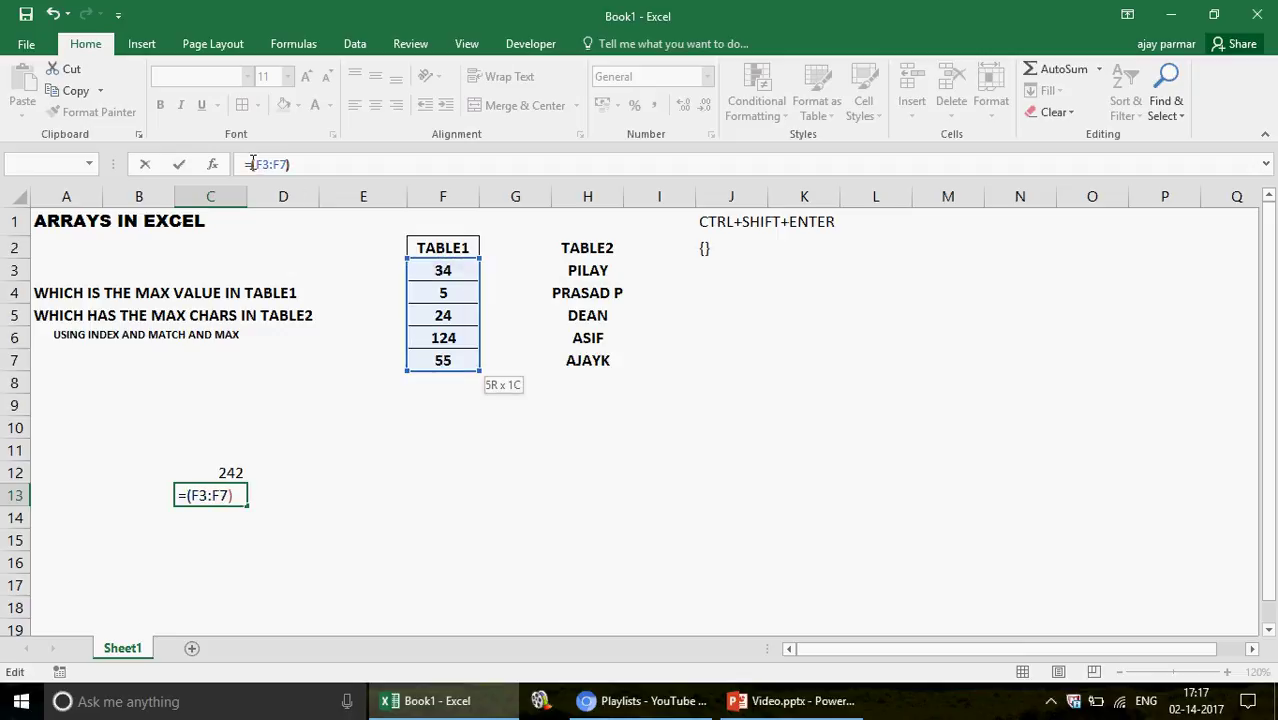
click(329, 165)
key(ctrl+shift+Return)
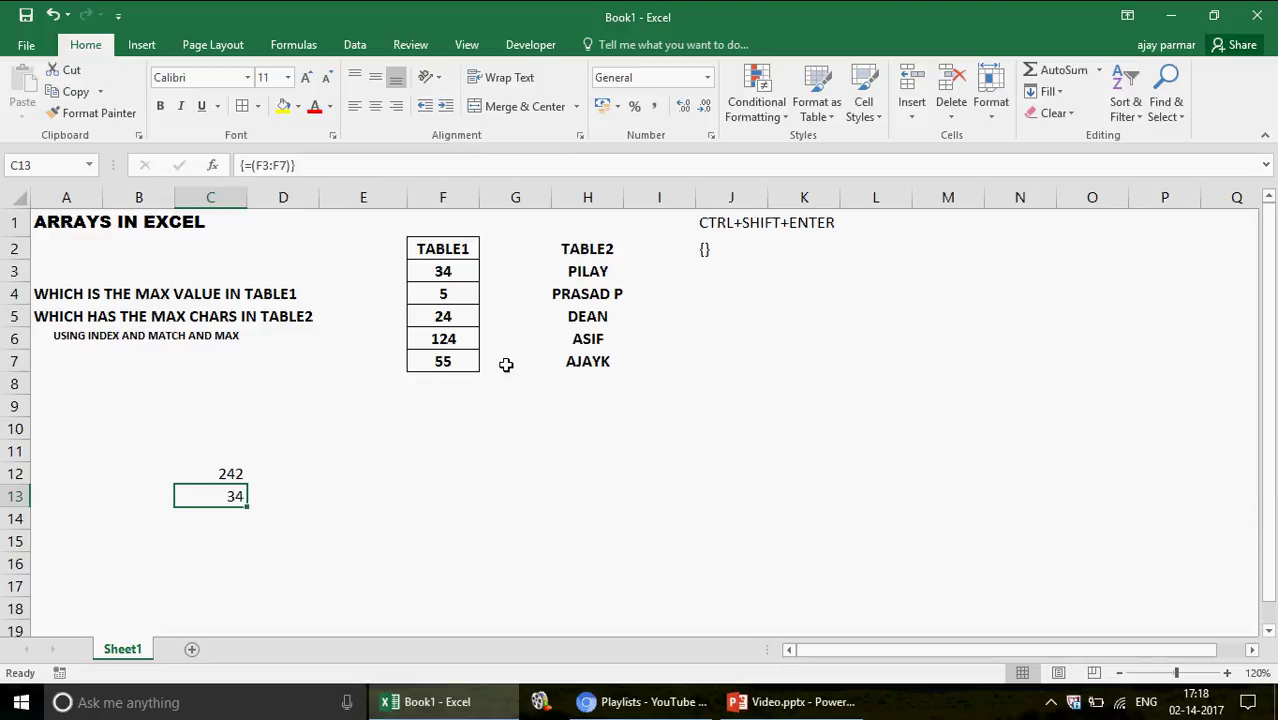
Compare the individual TABLE1 values in column F with the array formula's output in C13
click(452, 266)
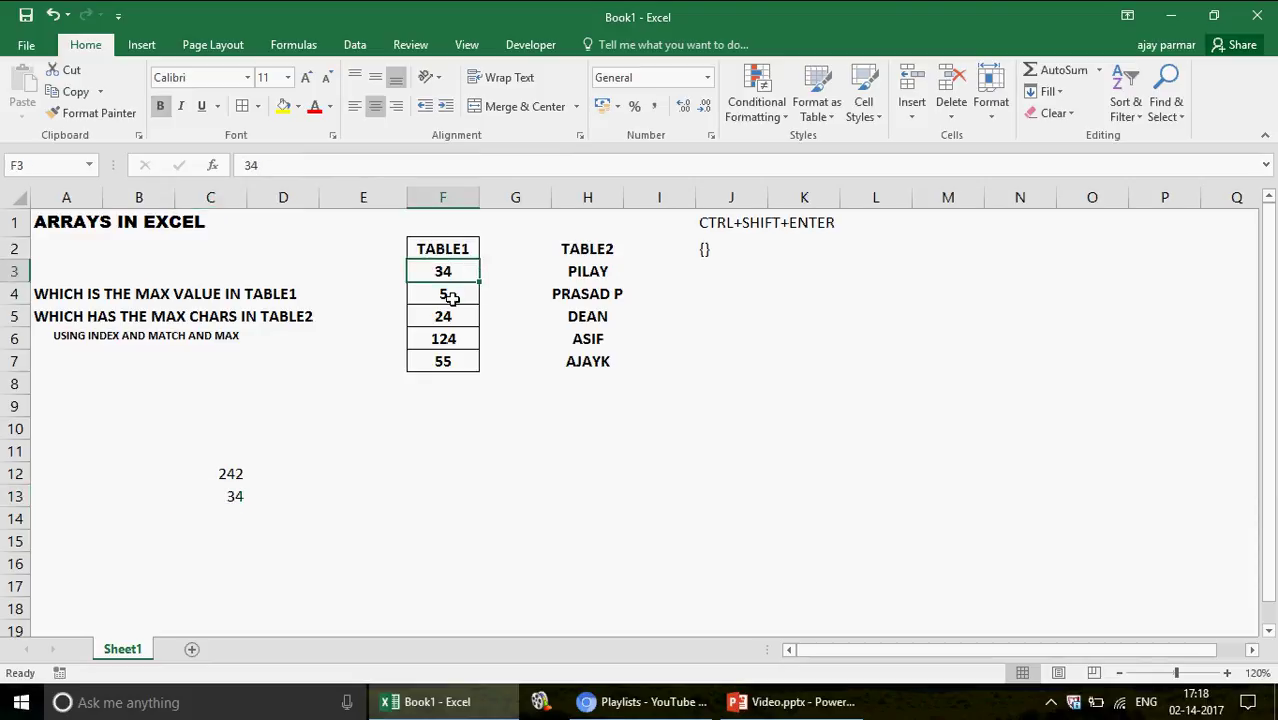
click(450, 296)
click(455, 325)
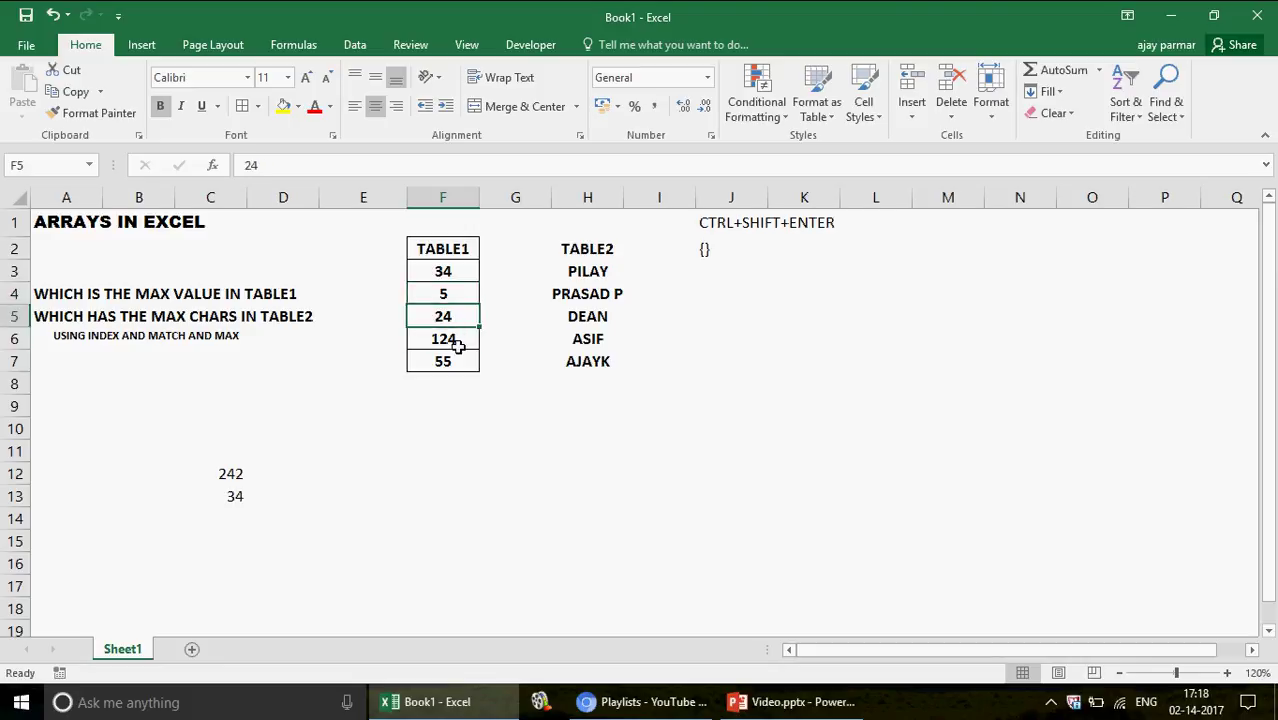
click(455, 343)
click(231, 500)
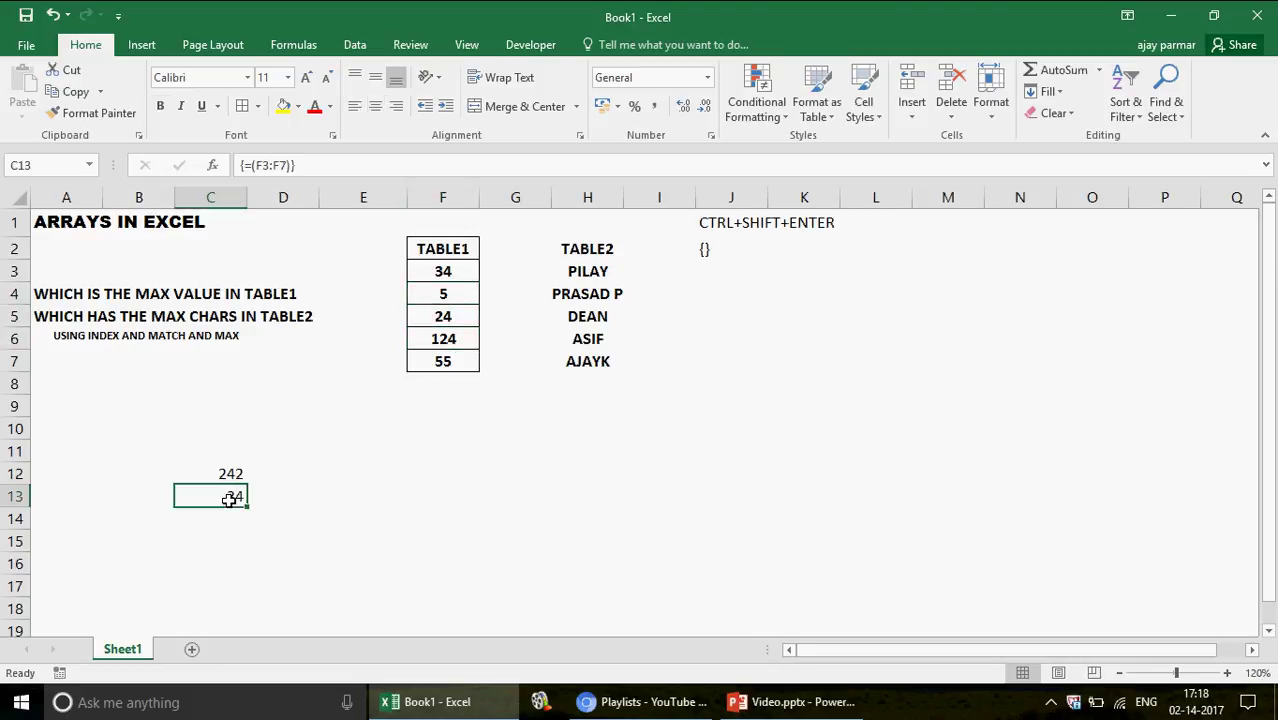
click(466, 294)
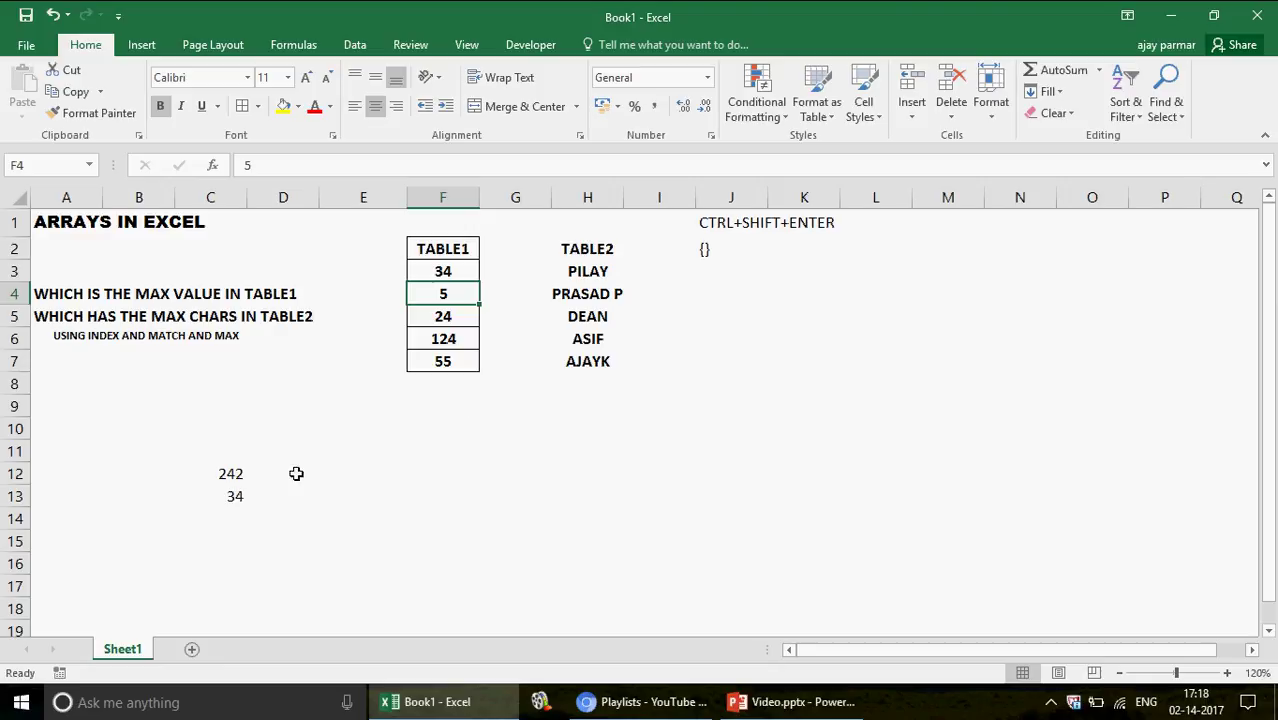
click(228, 493)
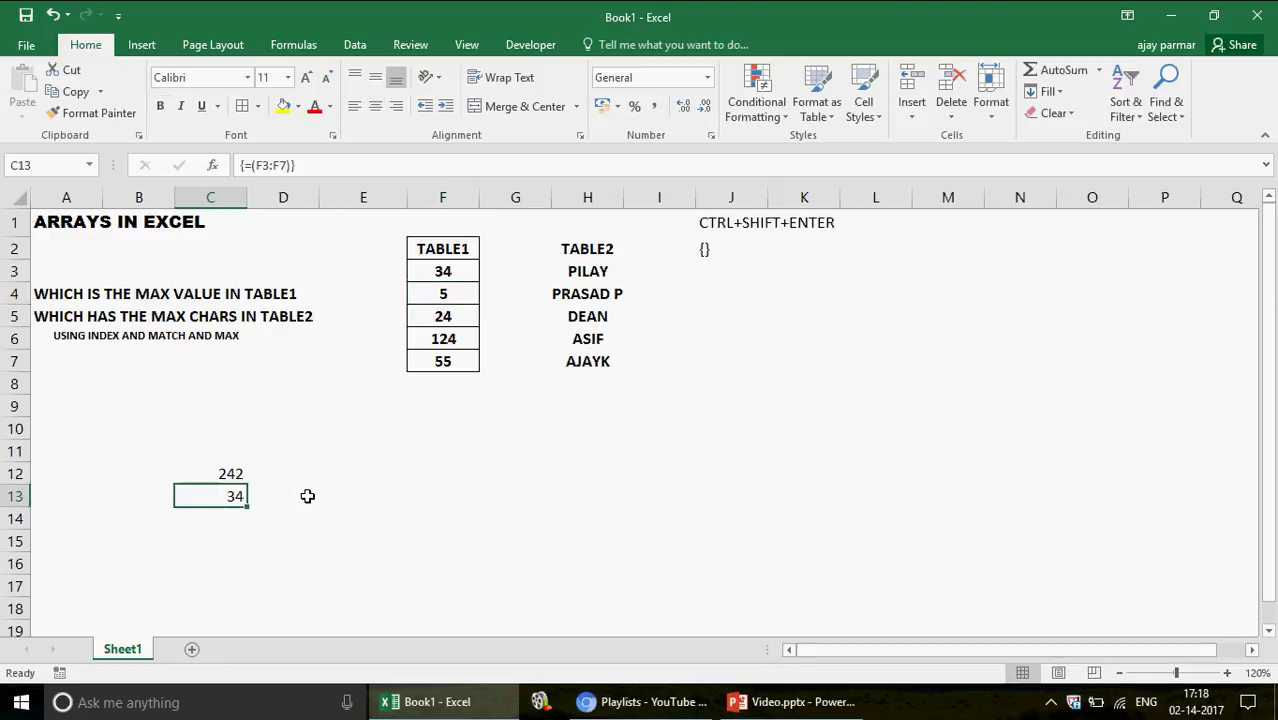
Enter the note F9 TO EXPAND in cell J3 under the curly braces
click(742, 283)
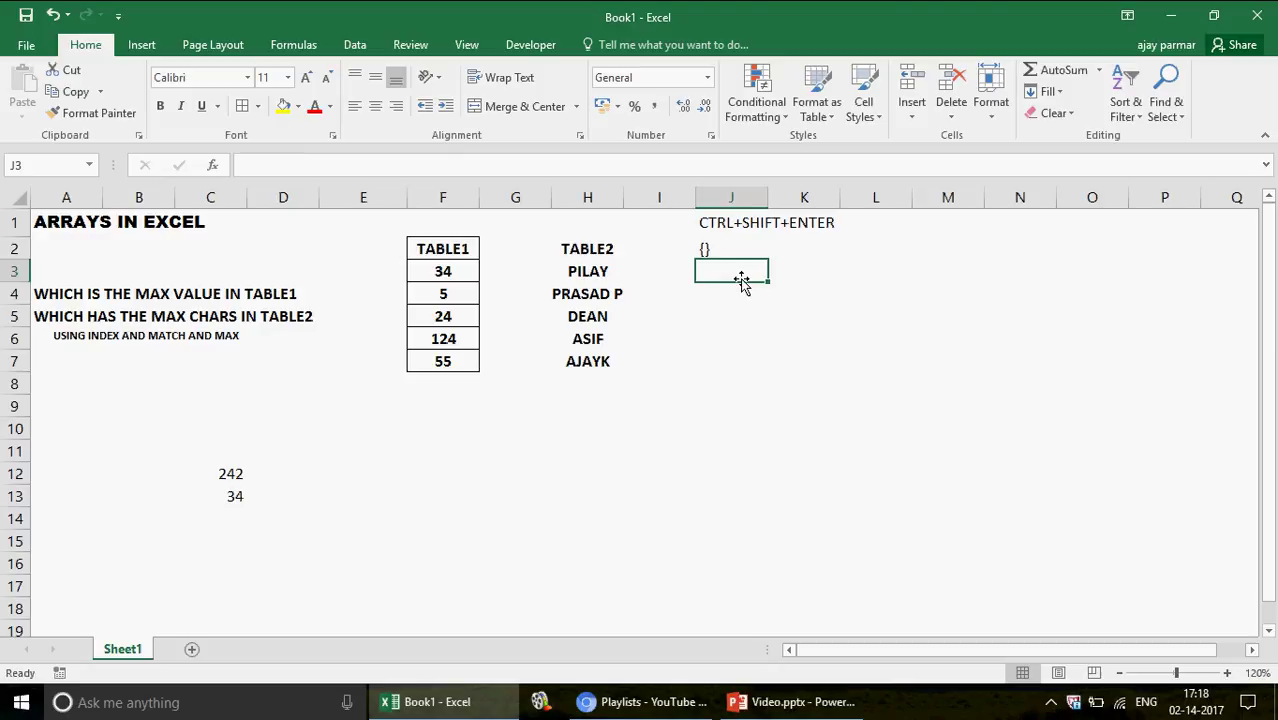
text(F9)
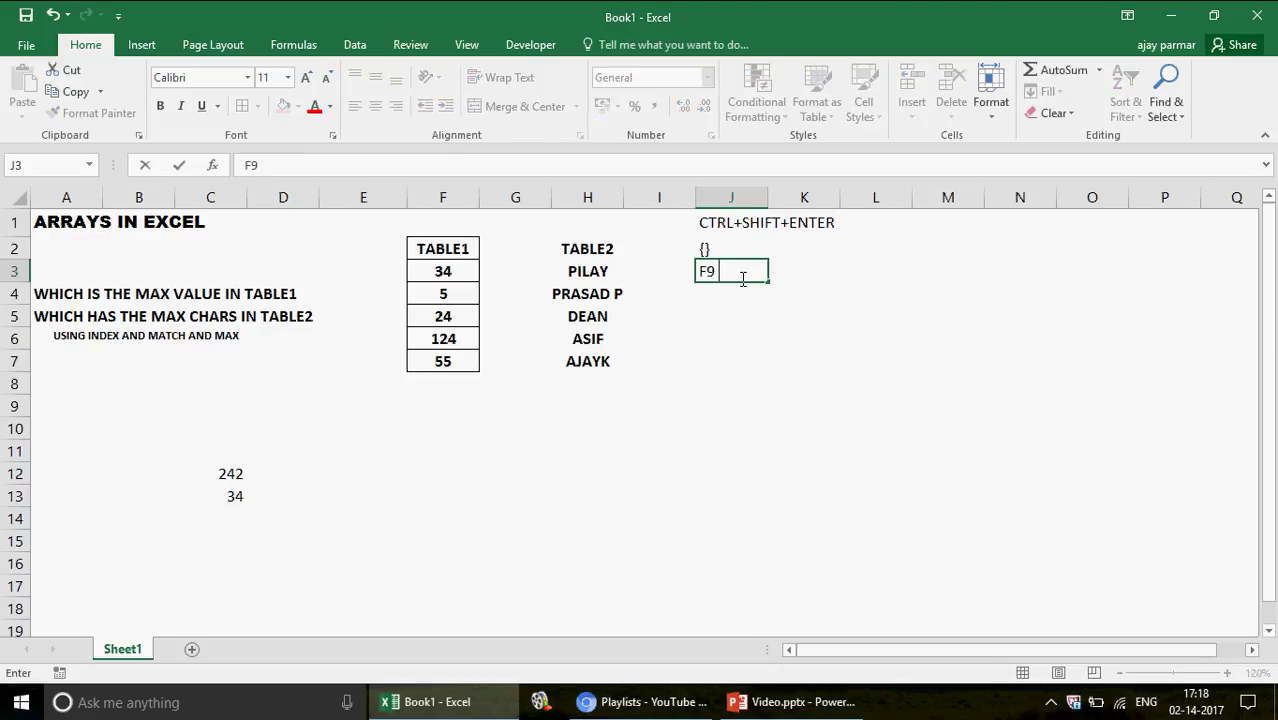
text( TO EXPAN)
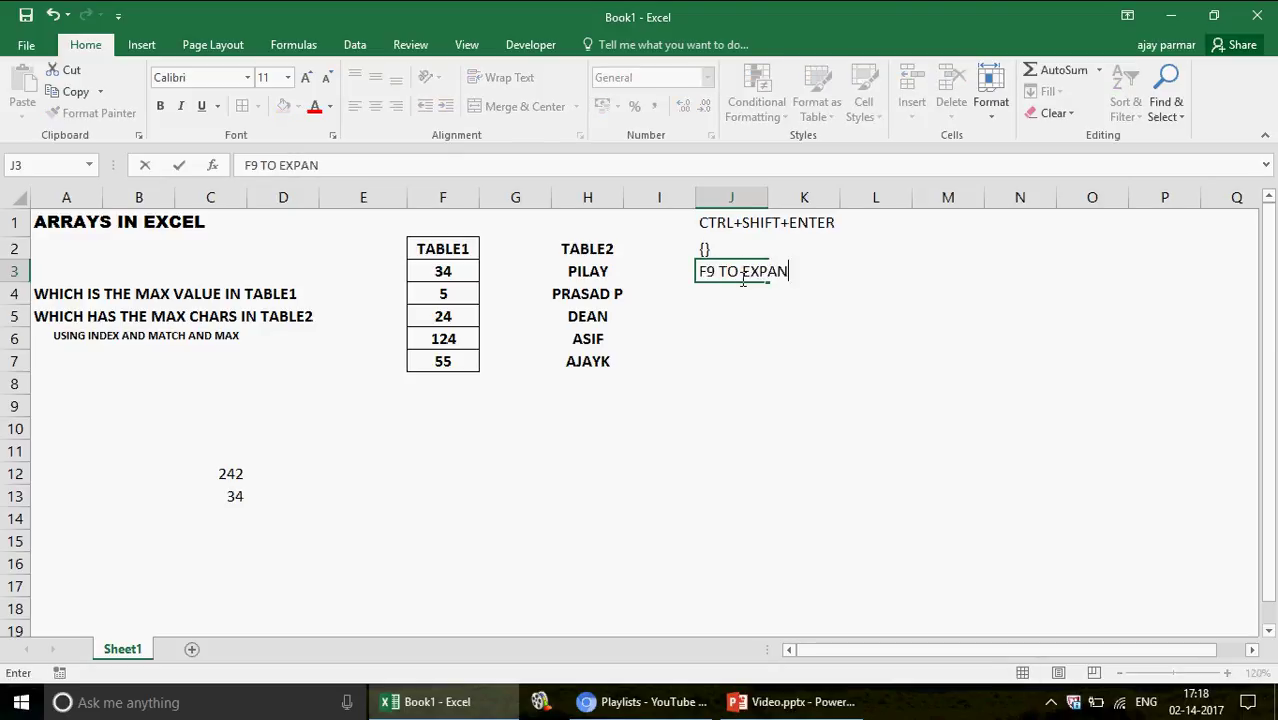
text(D)
key(Return)
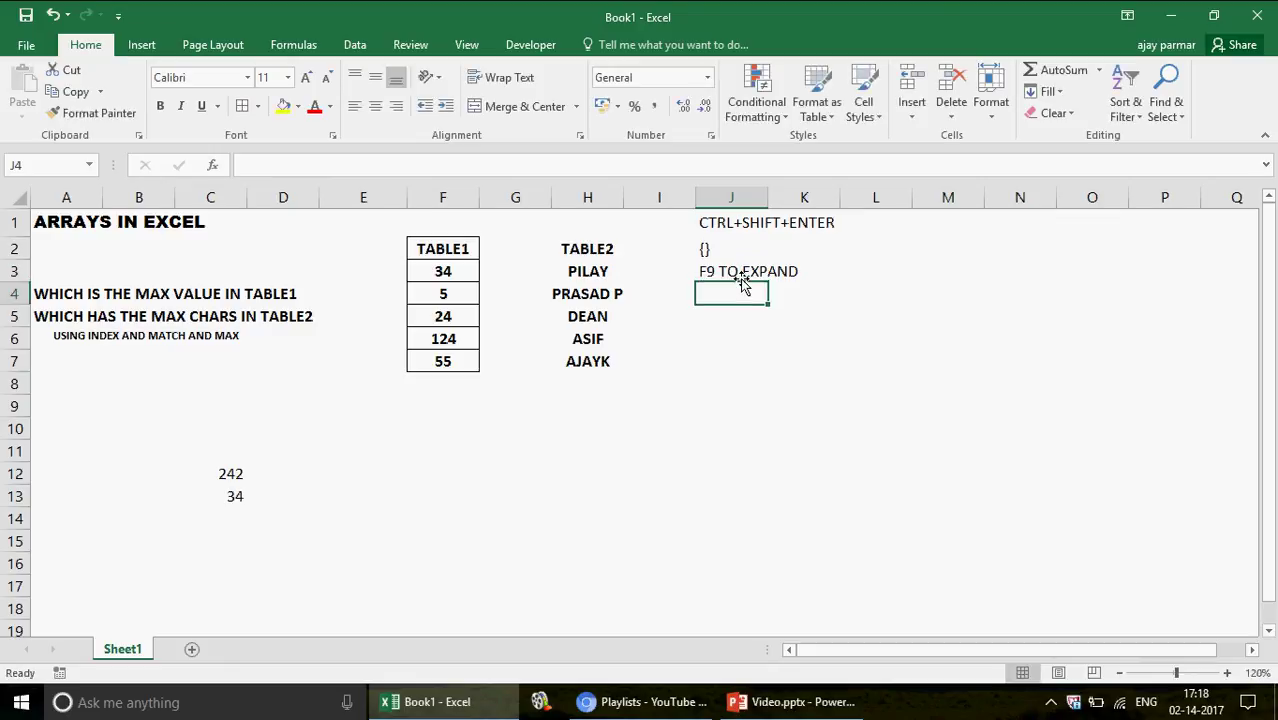
Convert the (F3:F7) reference in C13's formula into its literal array values, check the stored formula, and undo the conversion
click(241, 496)
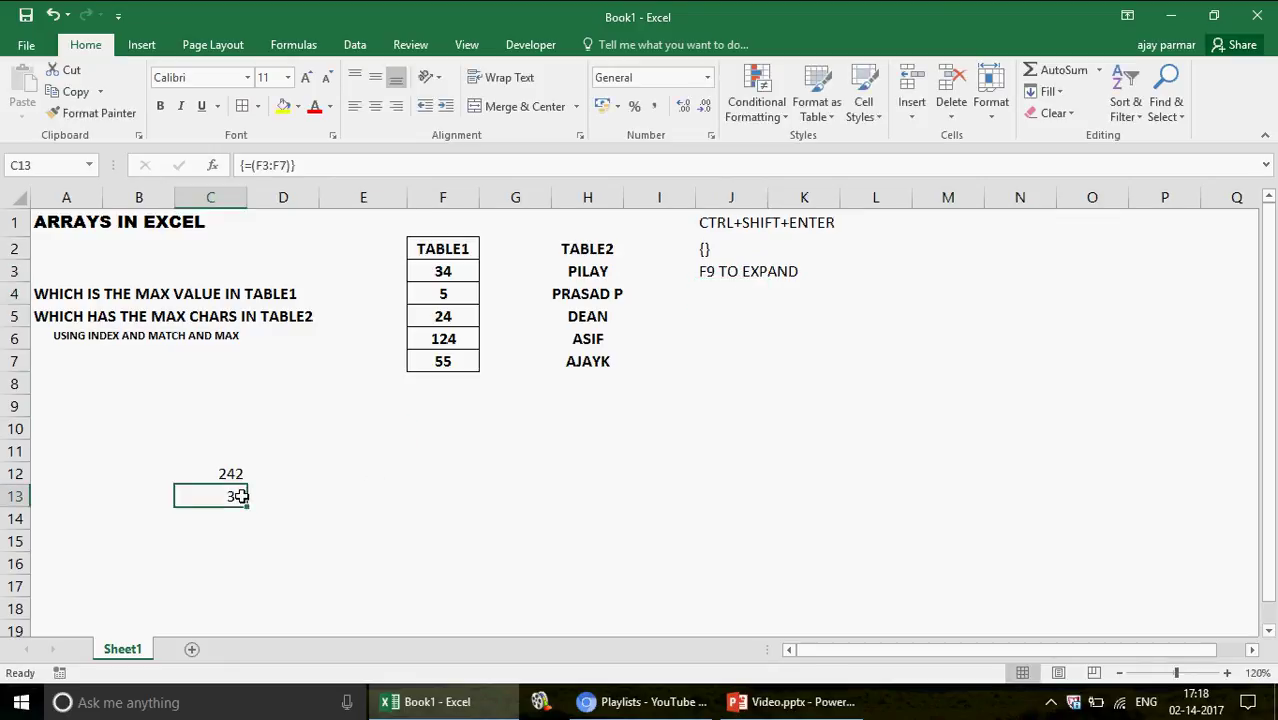
click(252, 166)
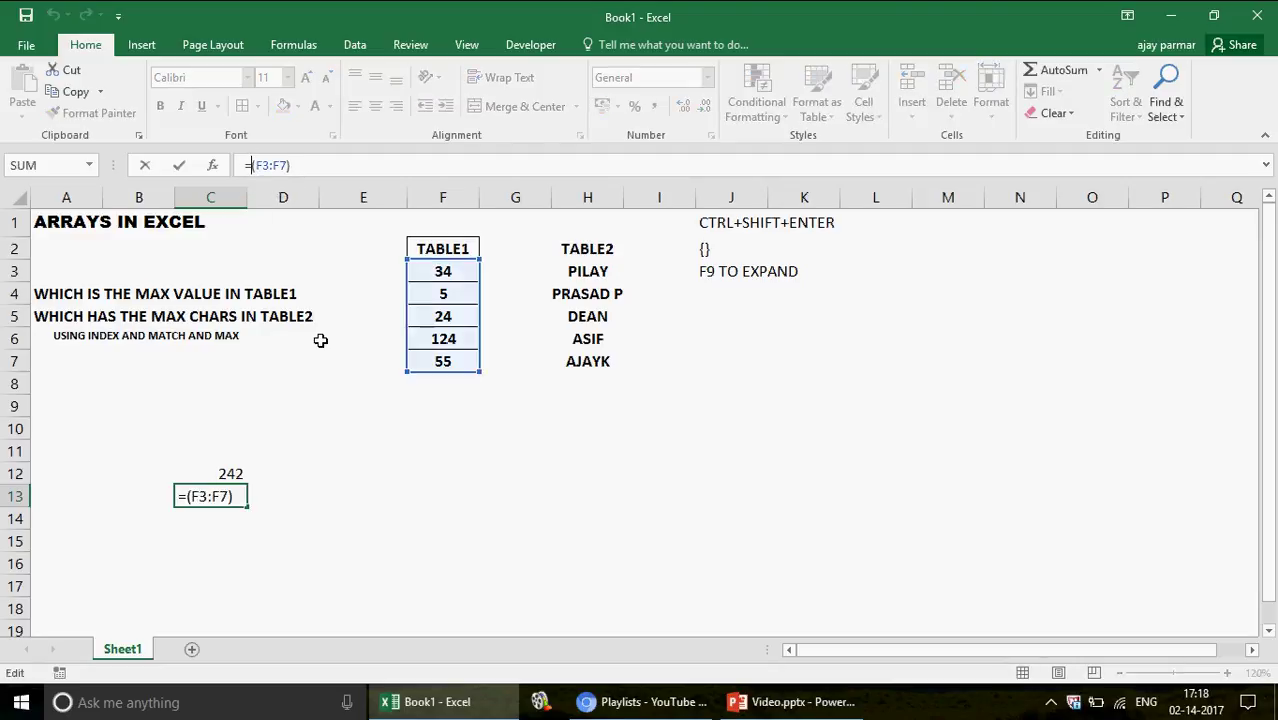
click(274, 166)
click(251, 165)
key(F9)
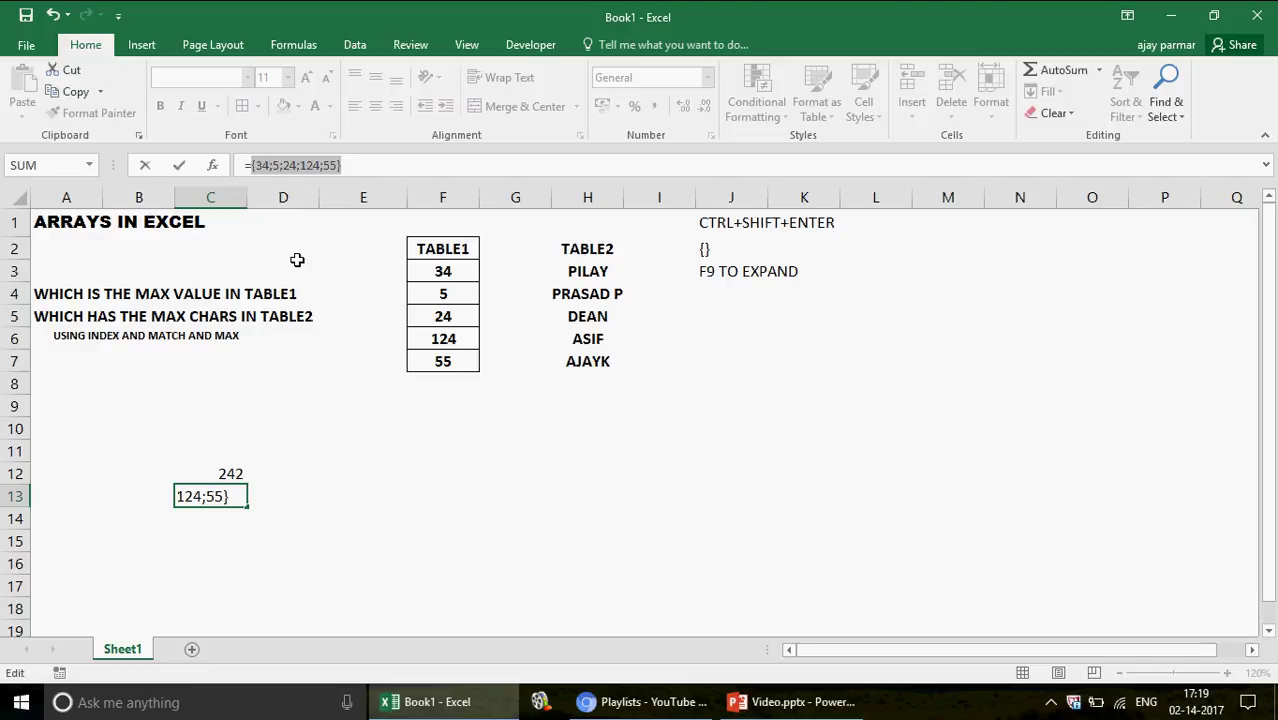
key(Return)
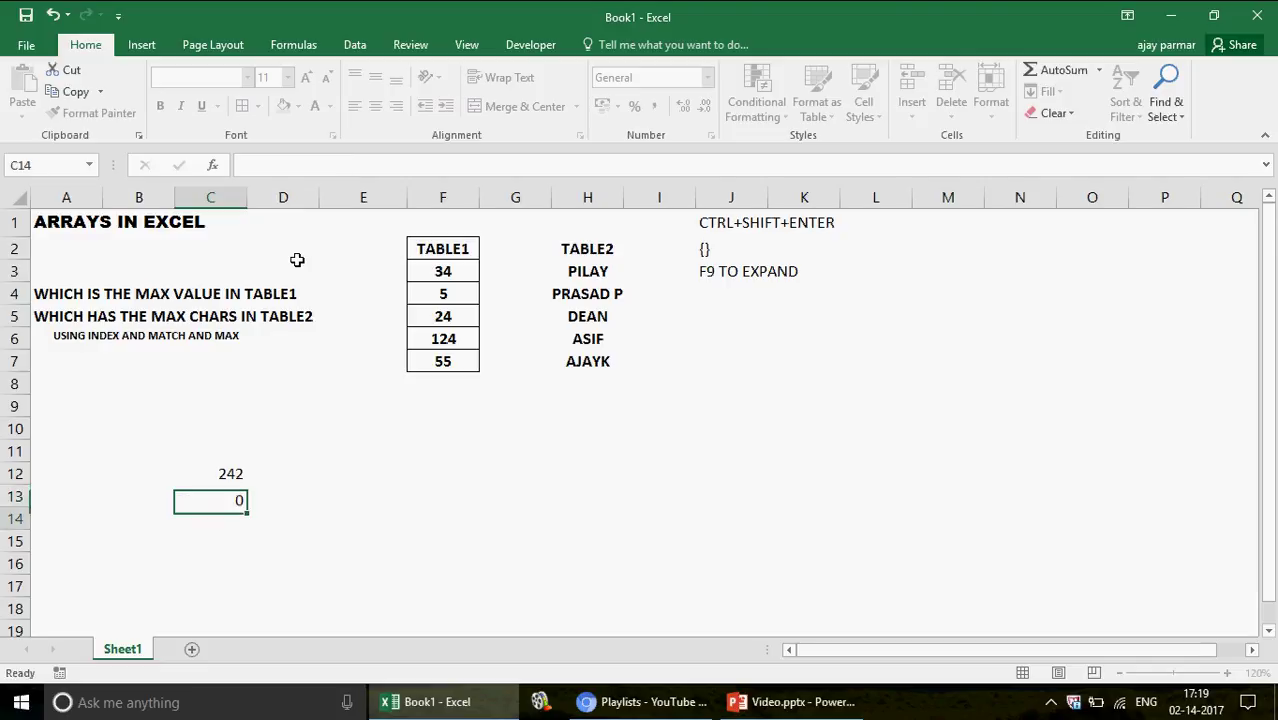
key(Up)
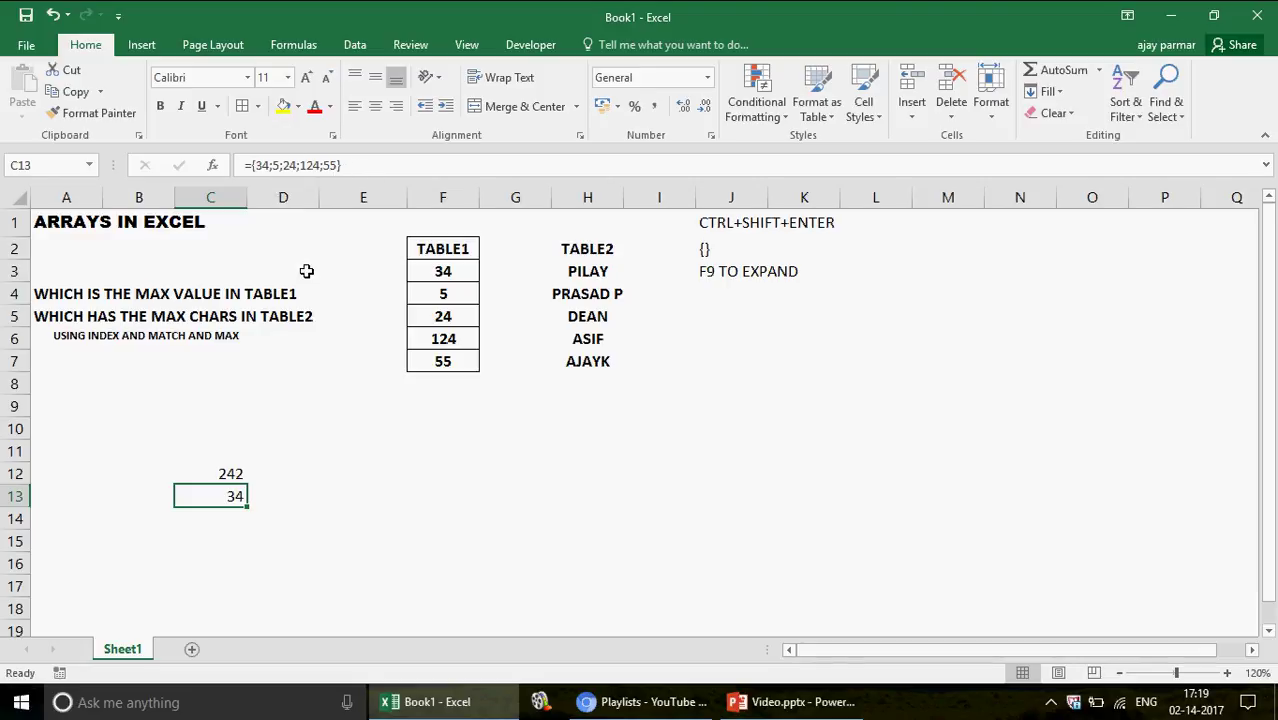
key(ctrl+z)
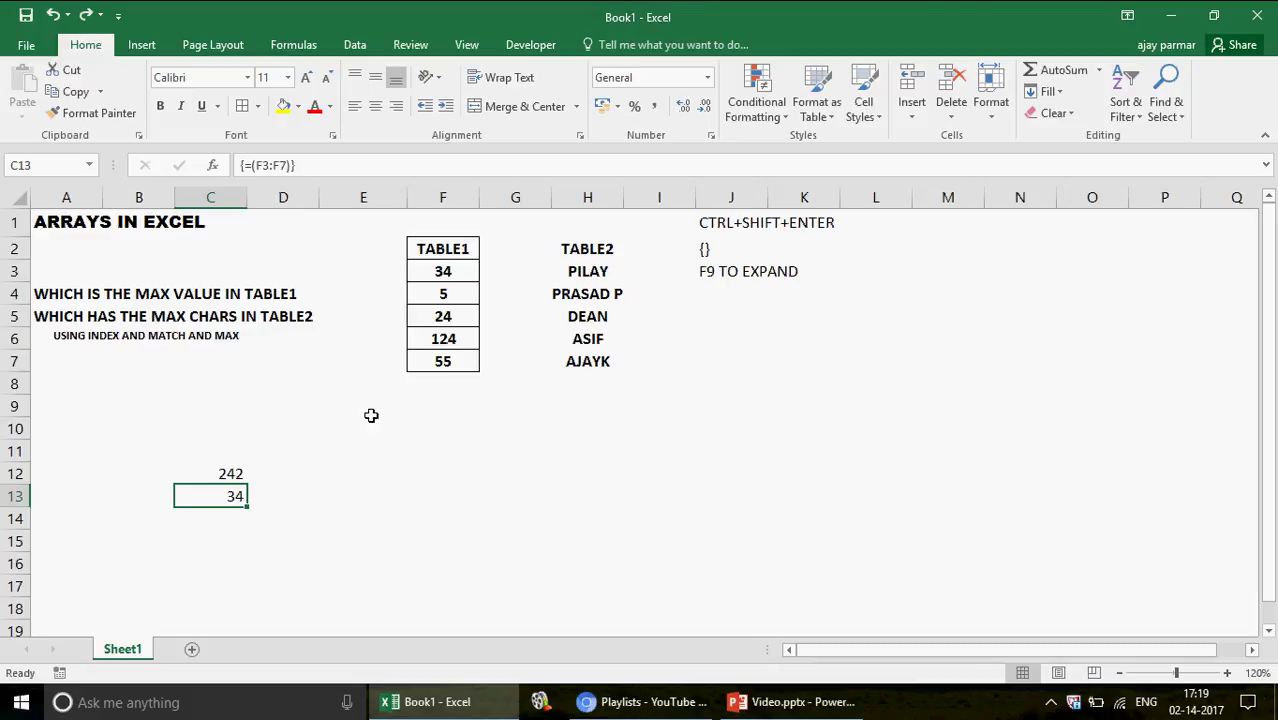
Change C13 to the array formula =SUM(F3:F7) and go over the notes in J1 to J3
click(250, 165)
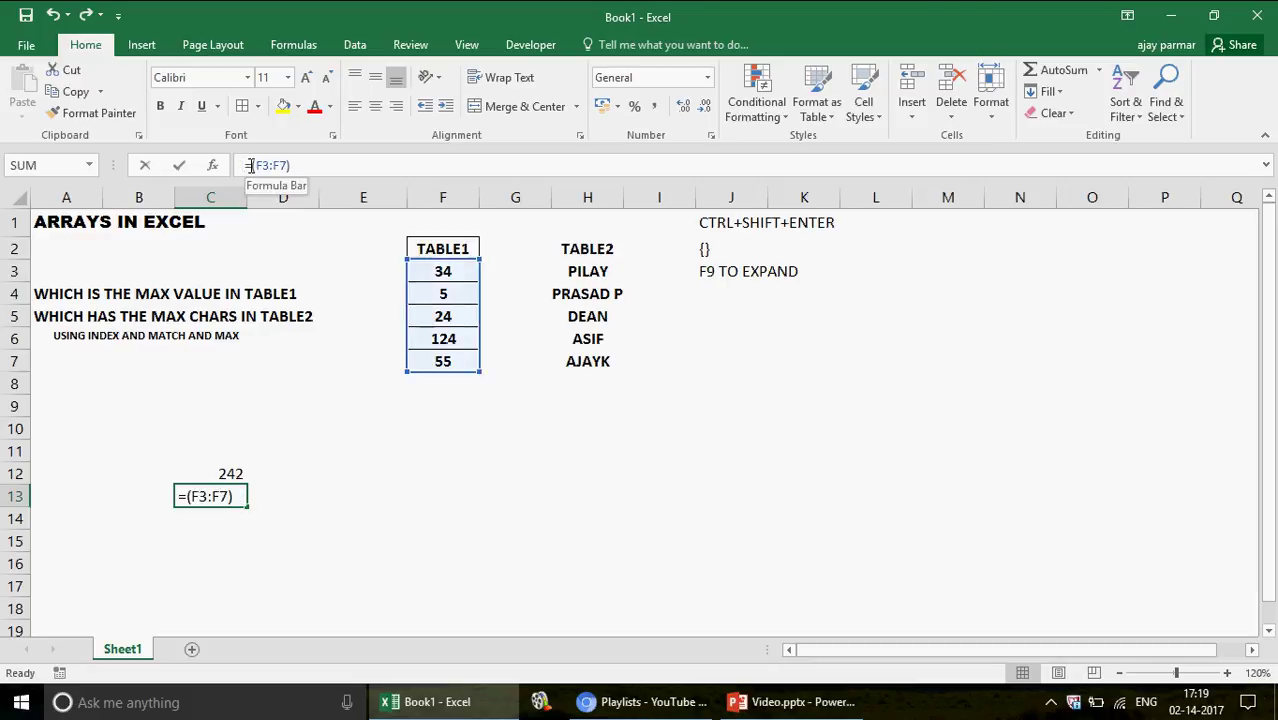
text(SUM)
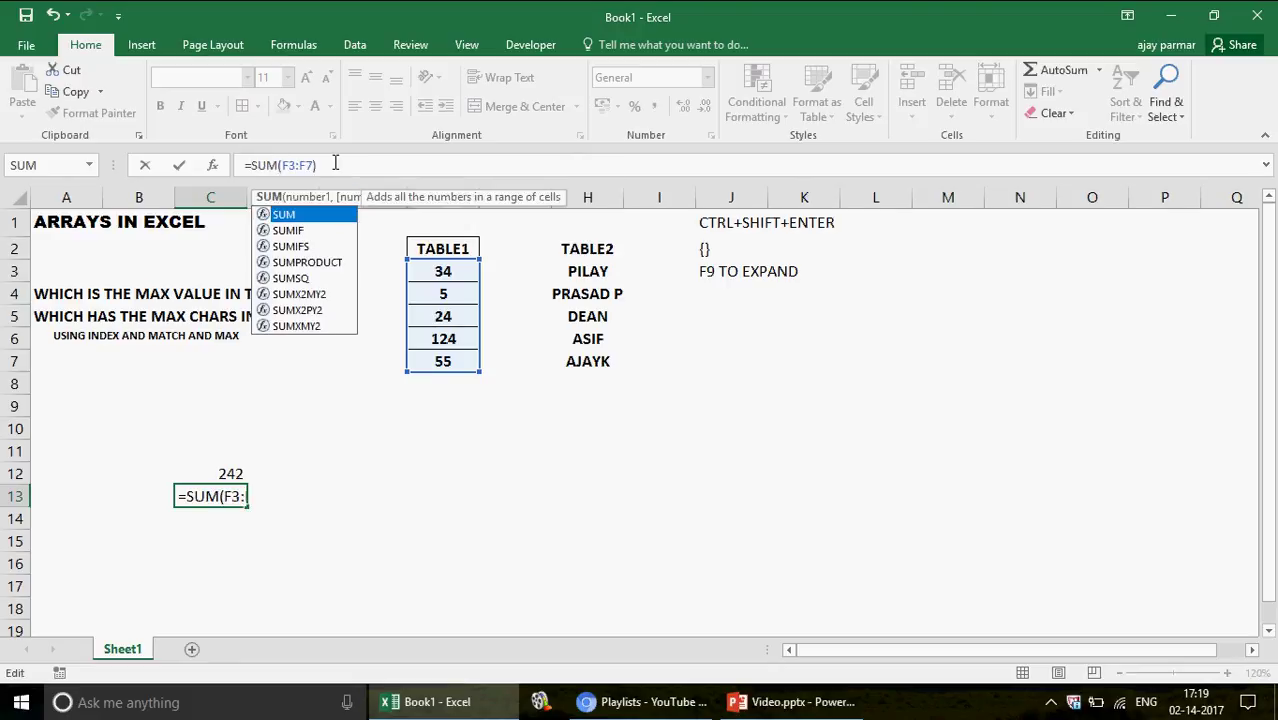
key(ctrl+shift+Return)
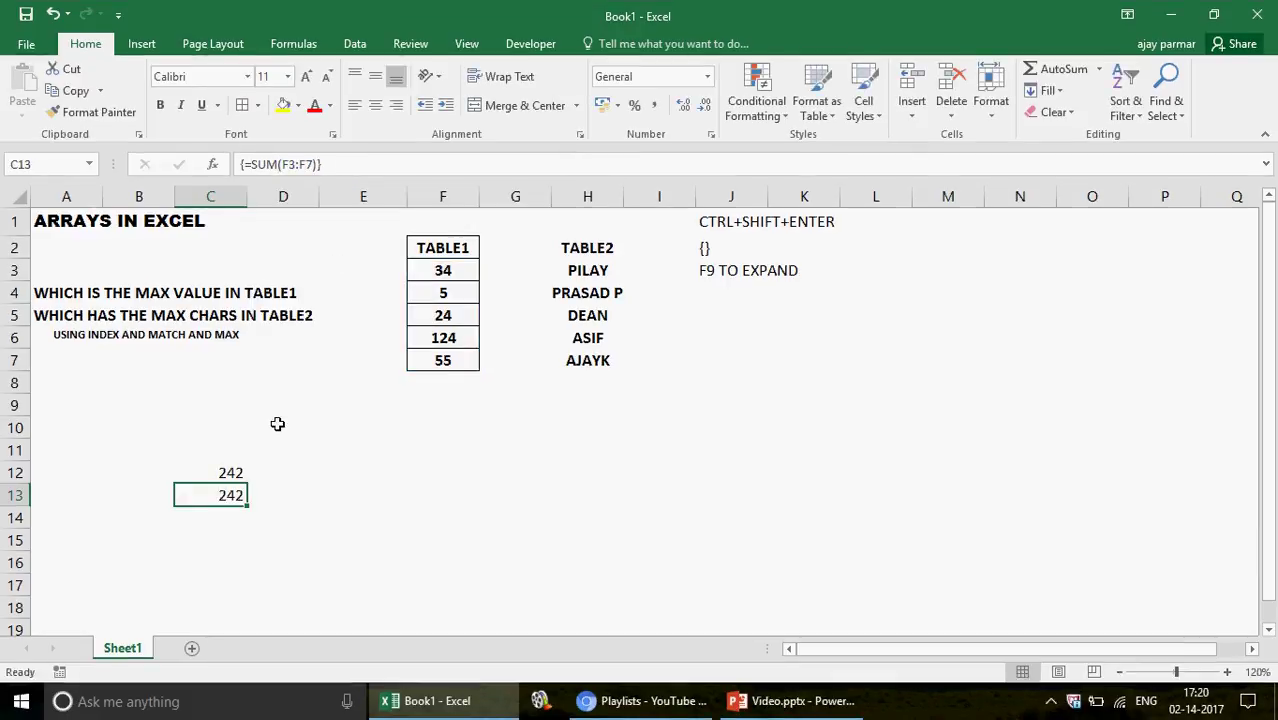
click(742, 220)
key(Down)
key(Down)
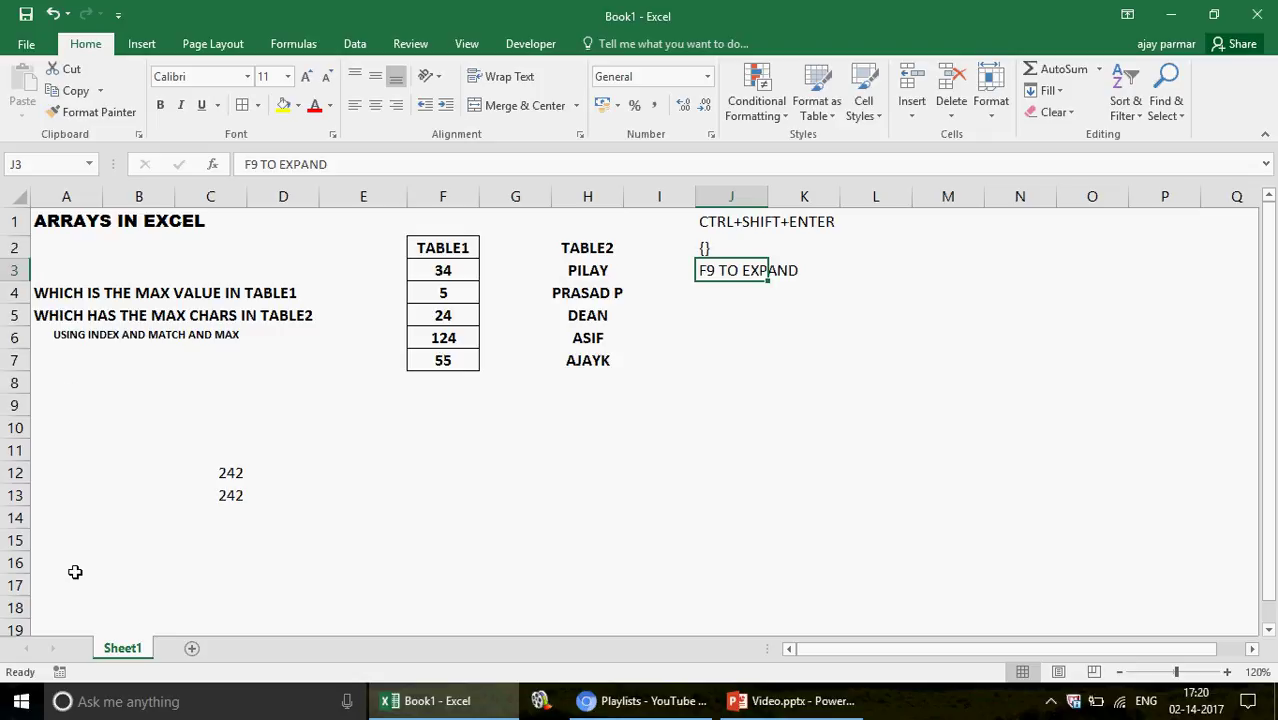
Enter the question WHICH VALUE IN THIS TABLE1 IS GREATER THAN 100 in cell A16
click(95, 563)
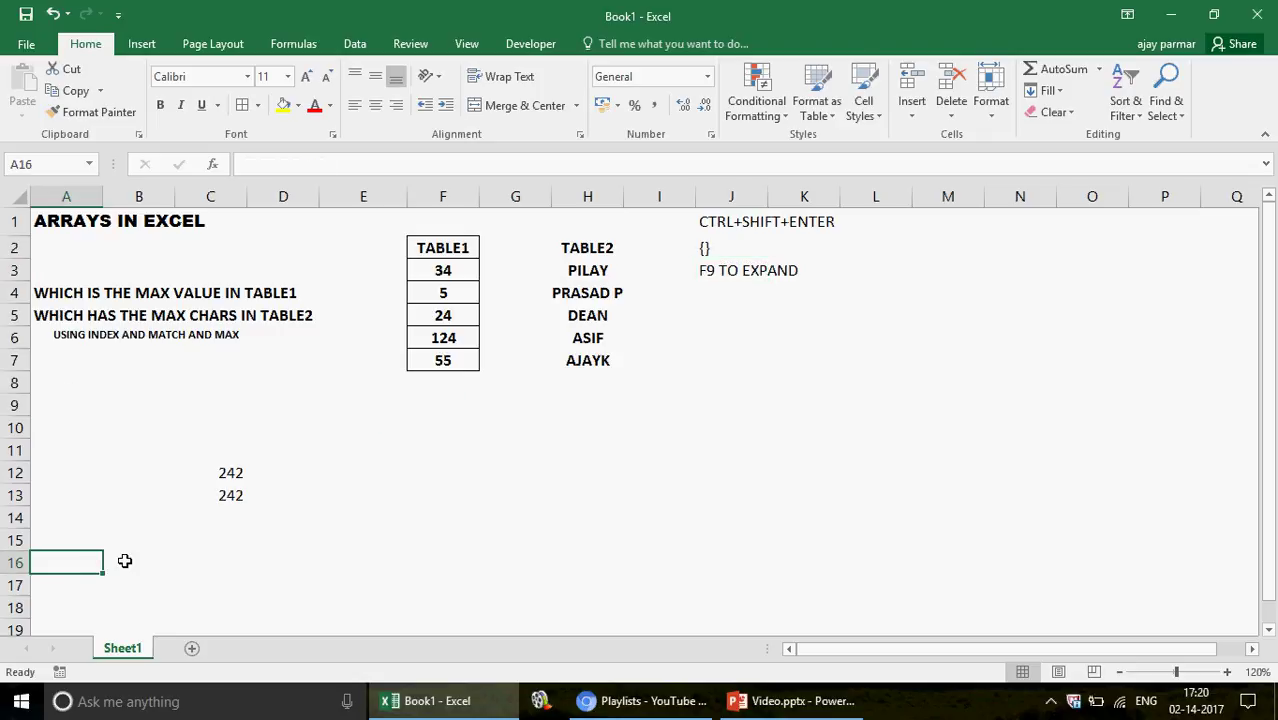
text(WHICH )
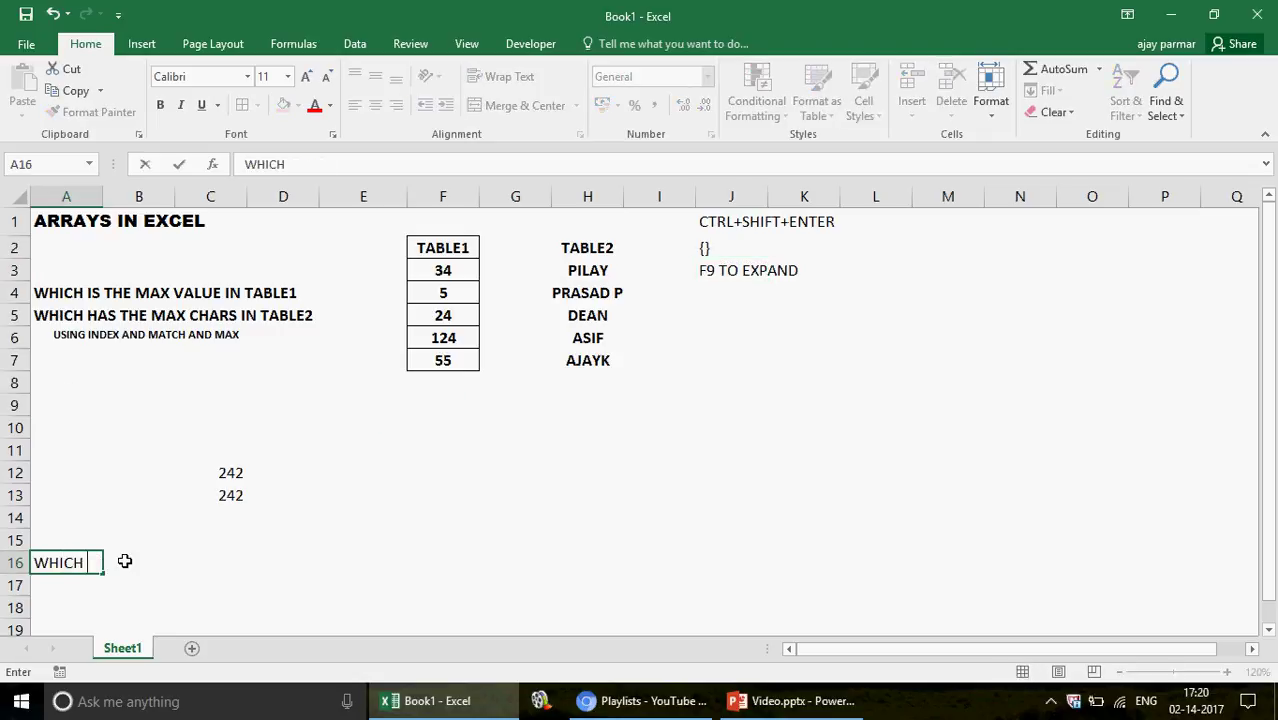
text(VALUE IN THIS )
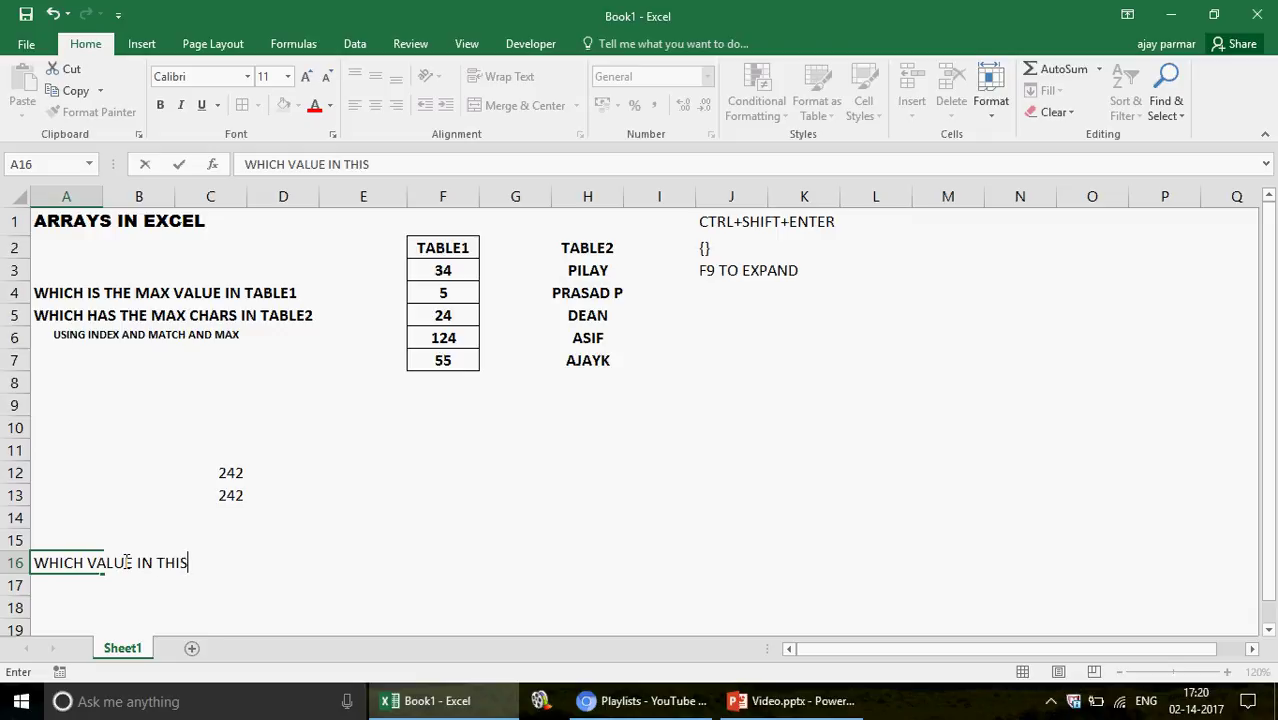
text(TABLE1 )
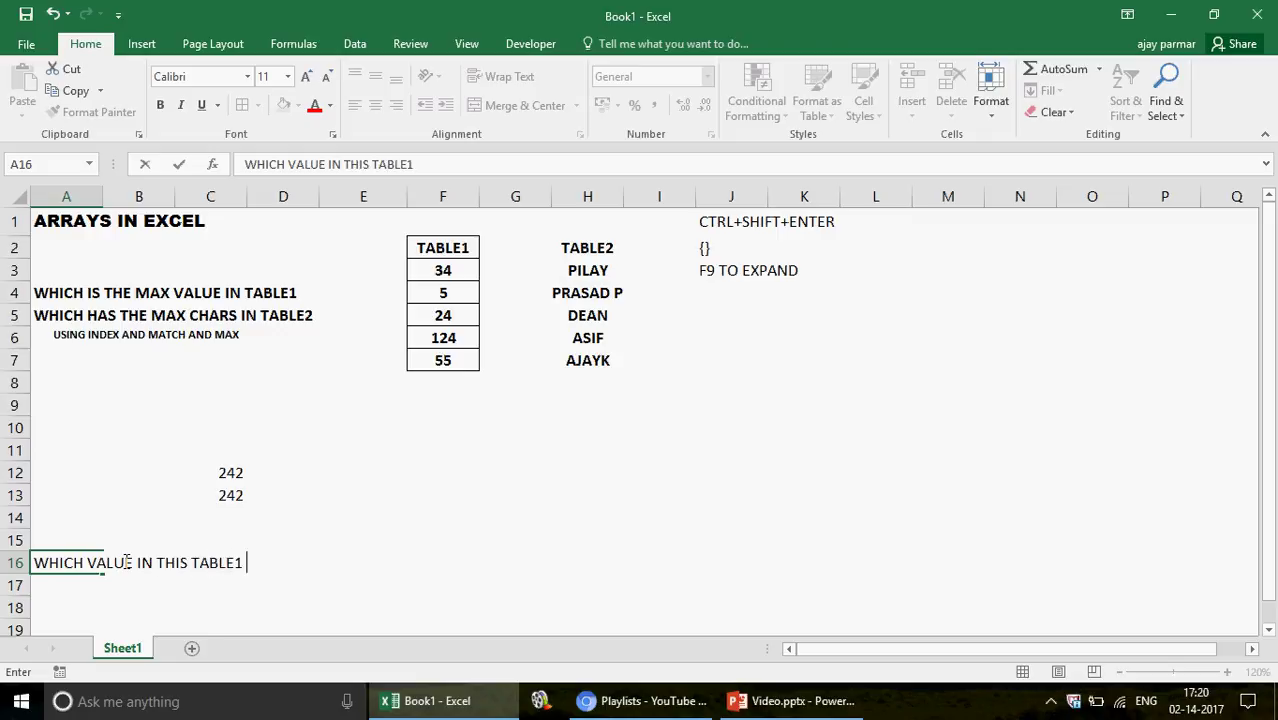
text(IS GREATER THAN 100)
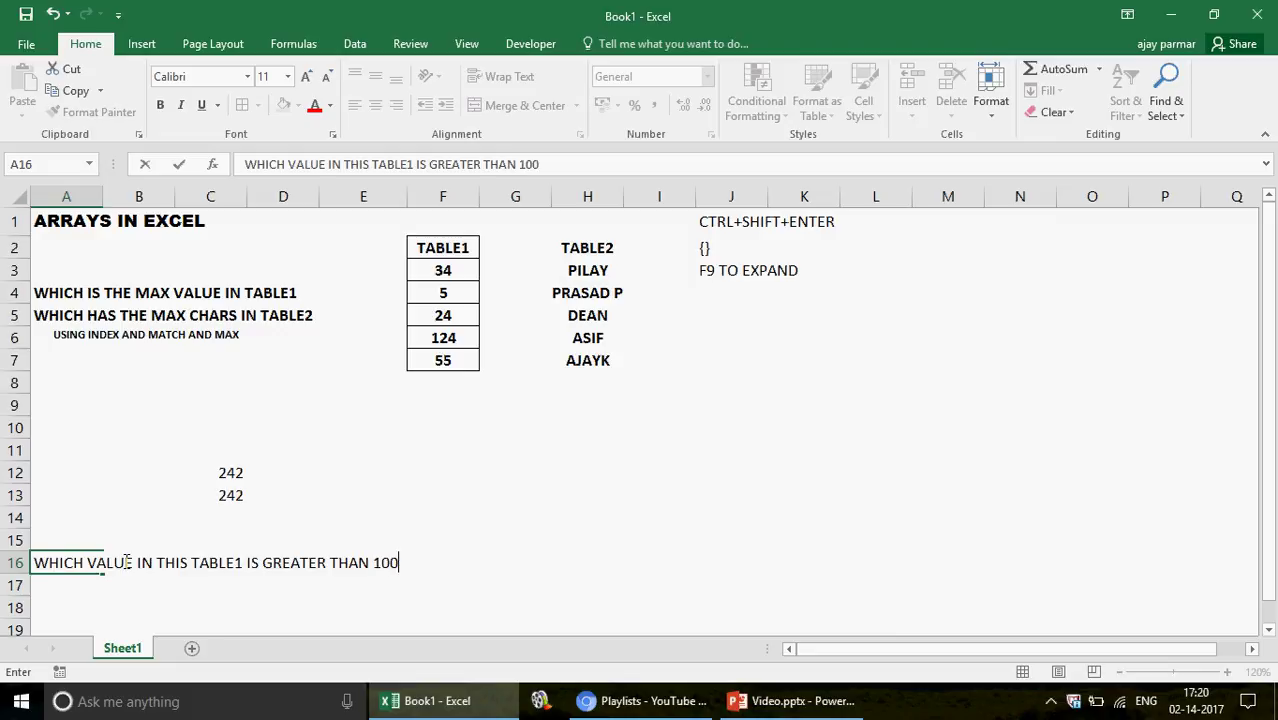
key(Return)
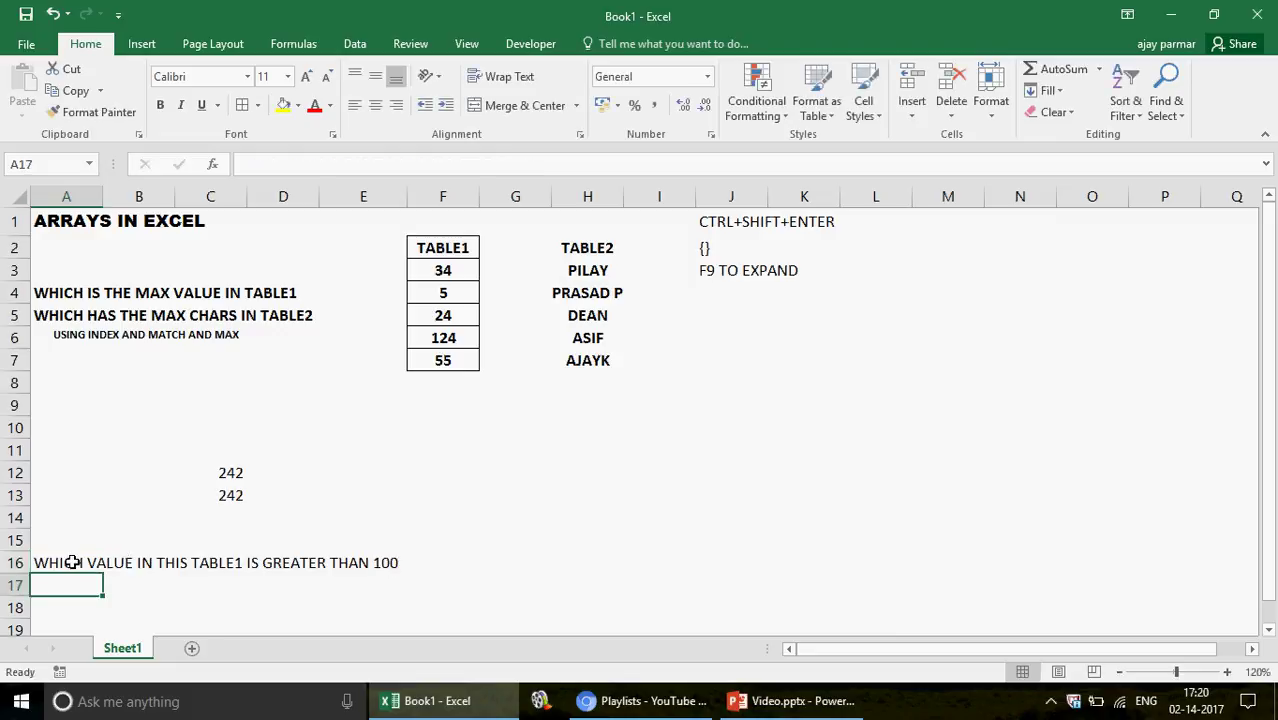
Insert two blank columns at column G, between TABLE1 and TABLE2
click(74, 562)
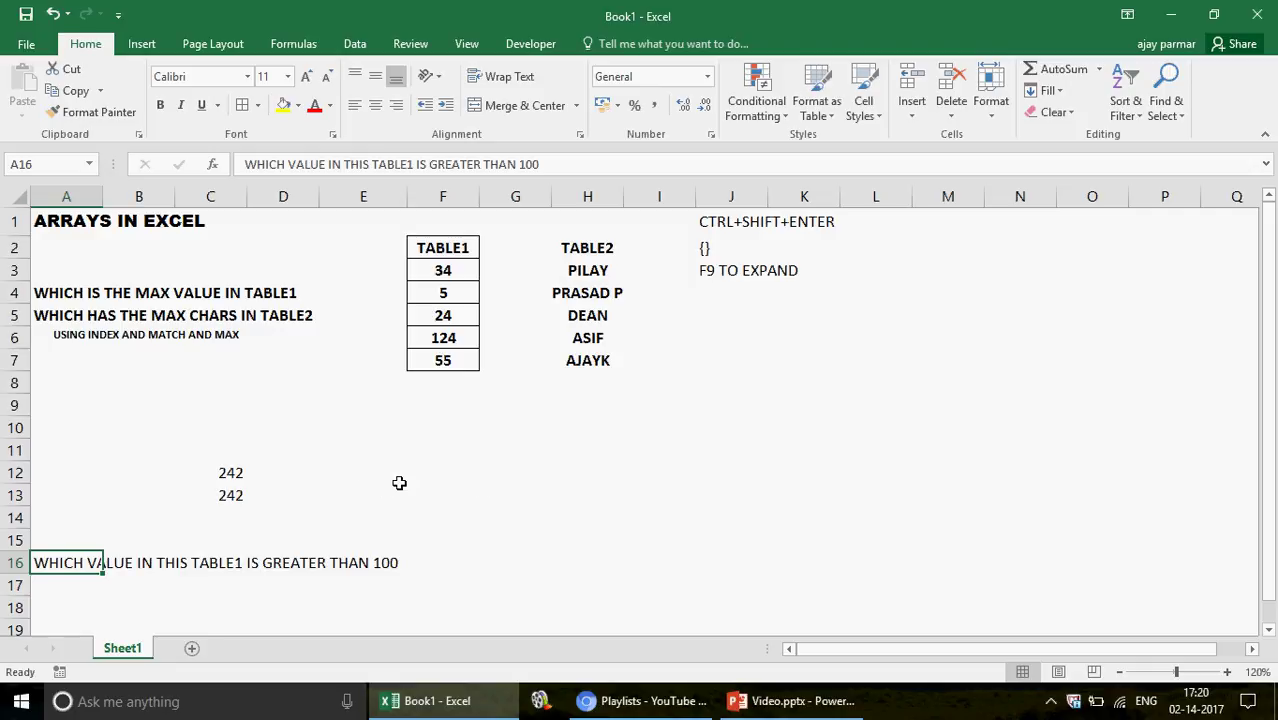
click(437, 272)
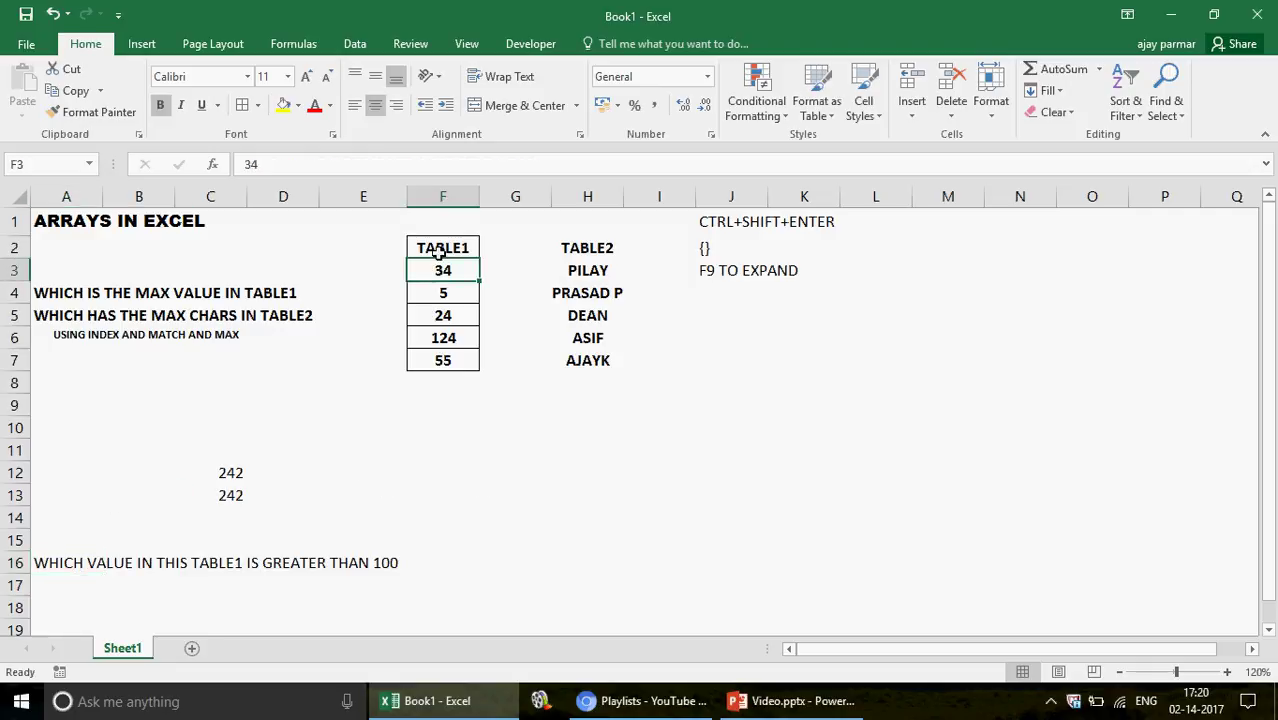
click(524, 248)
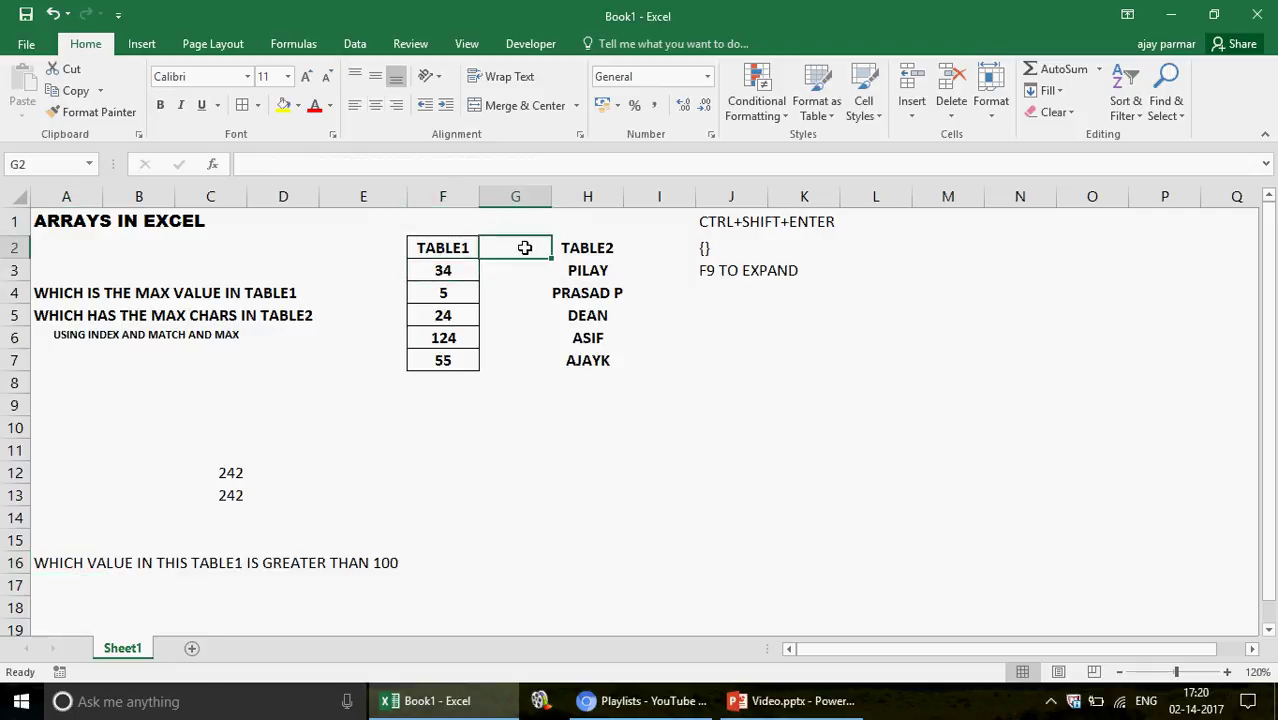
key(alt+i)
key(c)
key(alt+i)
key(c)
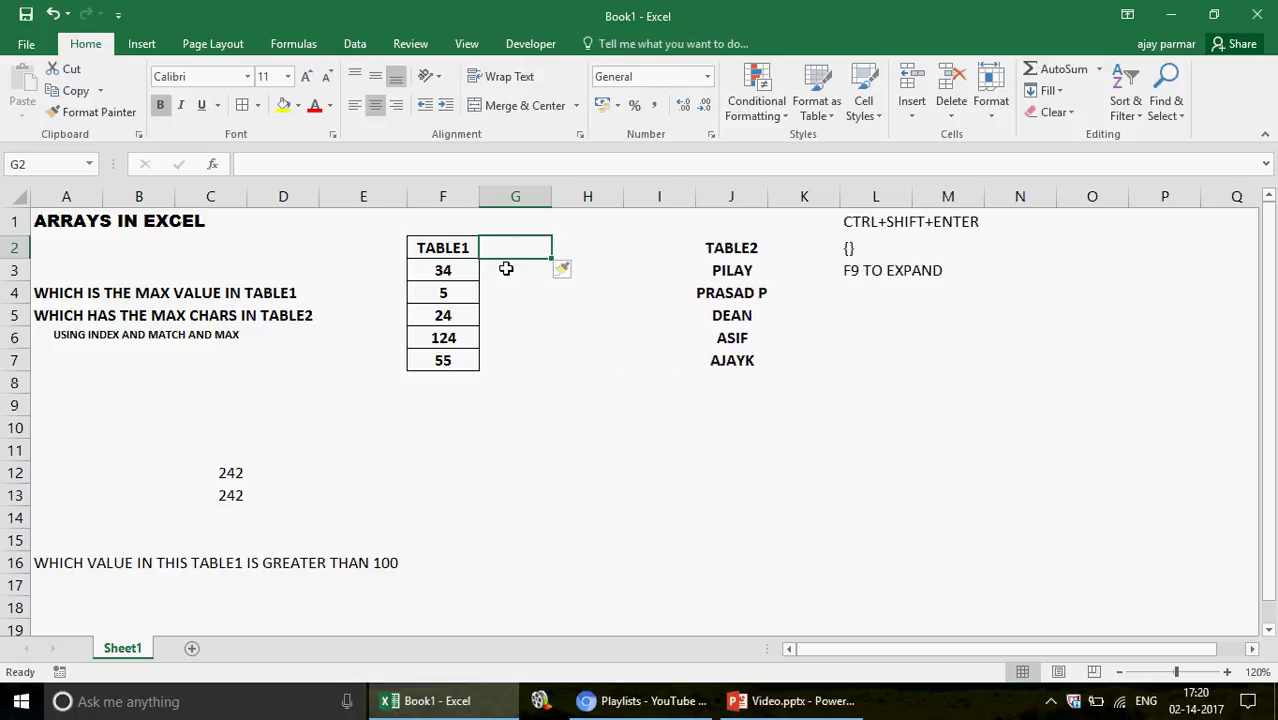
Enter =IF(F3>100,1,0) in G3 and fill it down to G7 beside the TABLE1 values
click(530, 287)
key(Up)
text(=)
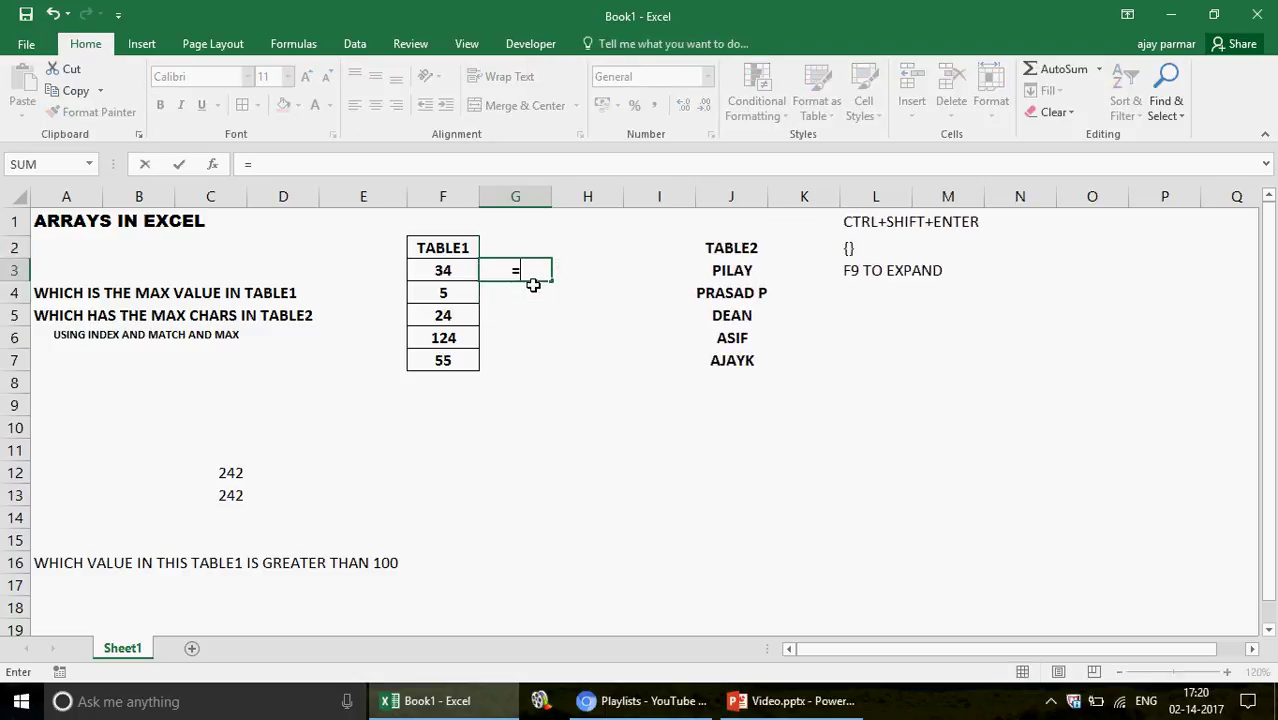
text(if)
key(Tab)
key(Left)
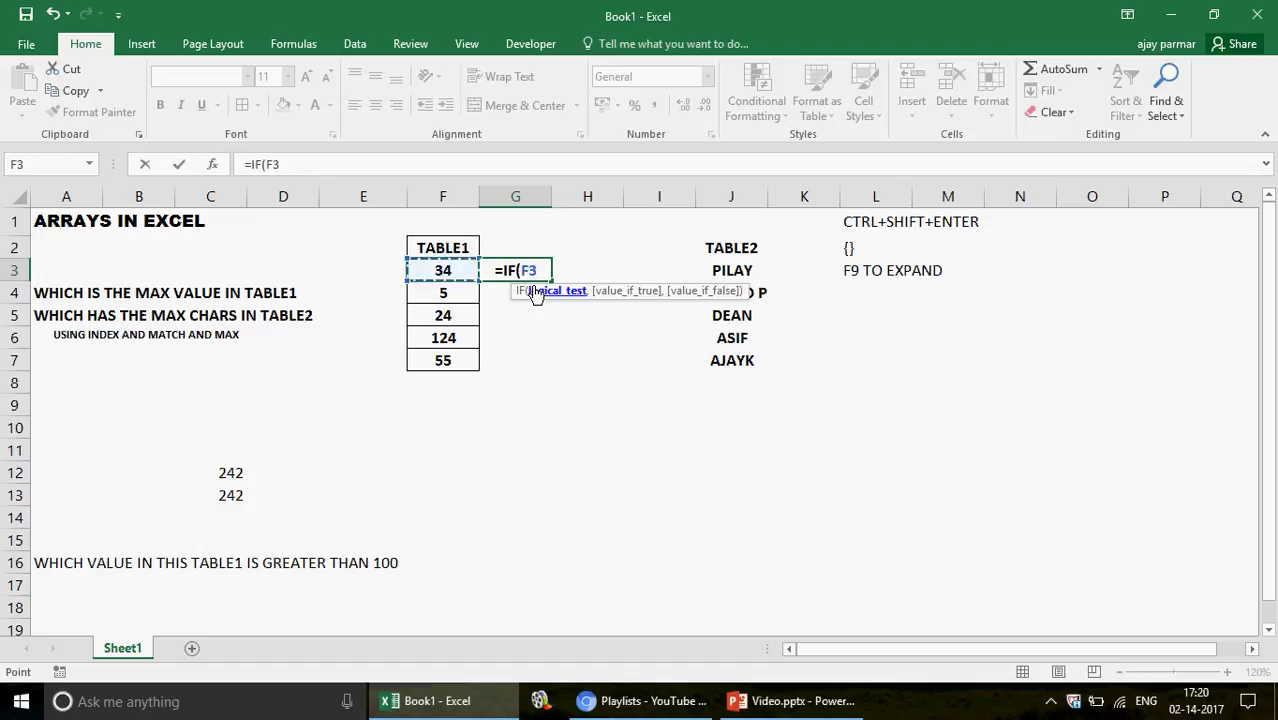
text(>100,)
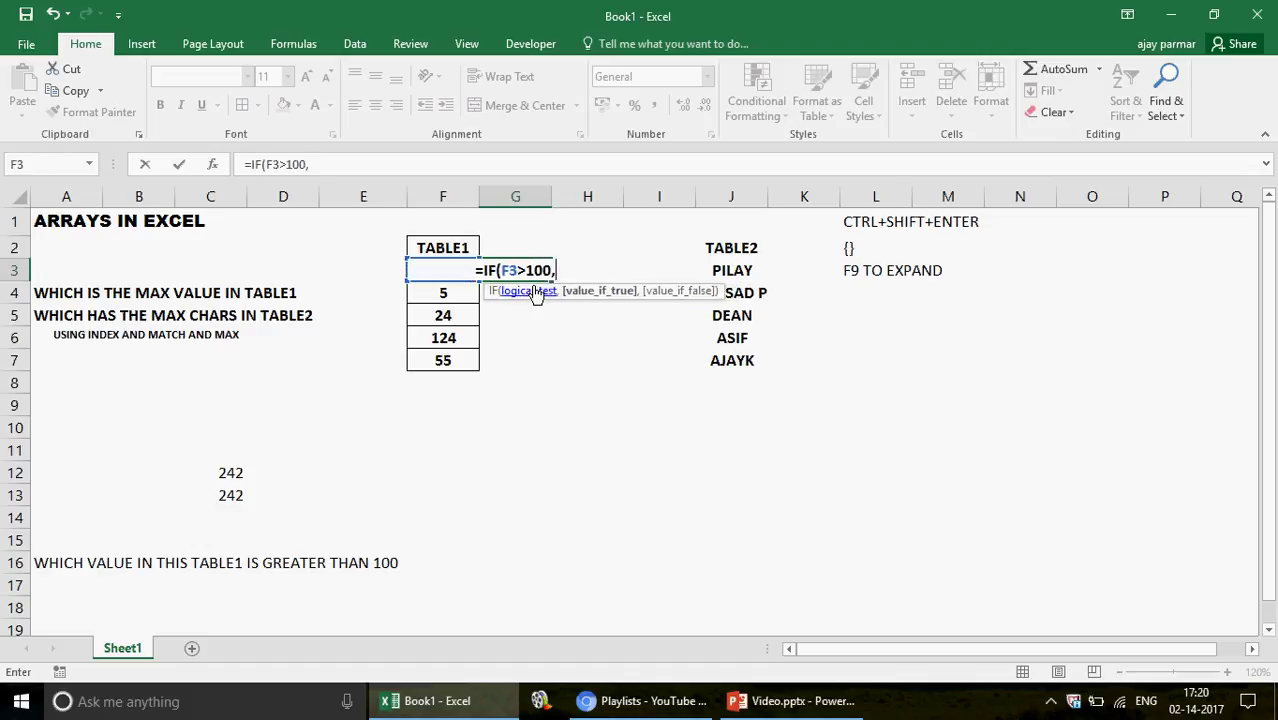
text(1,)
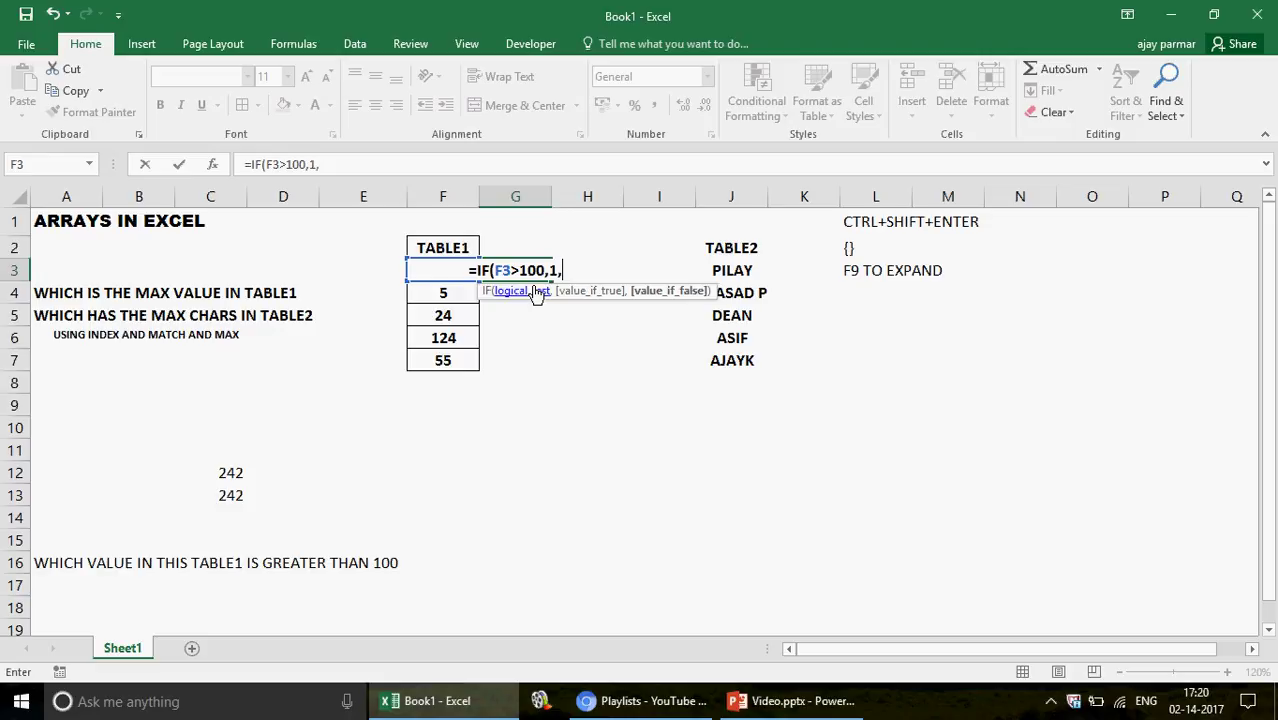
text(0)
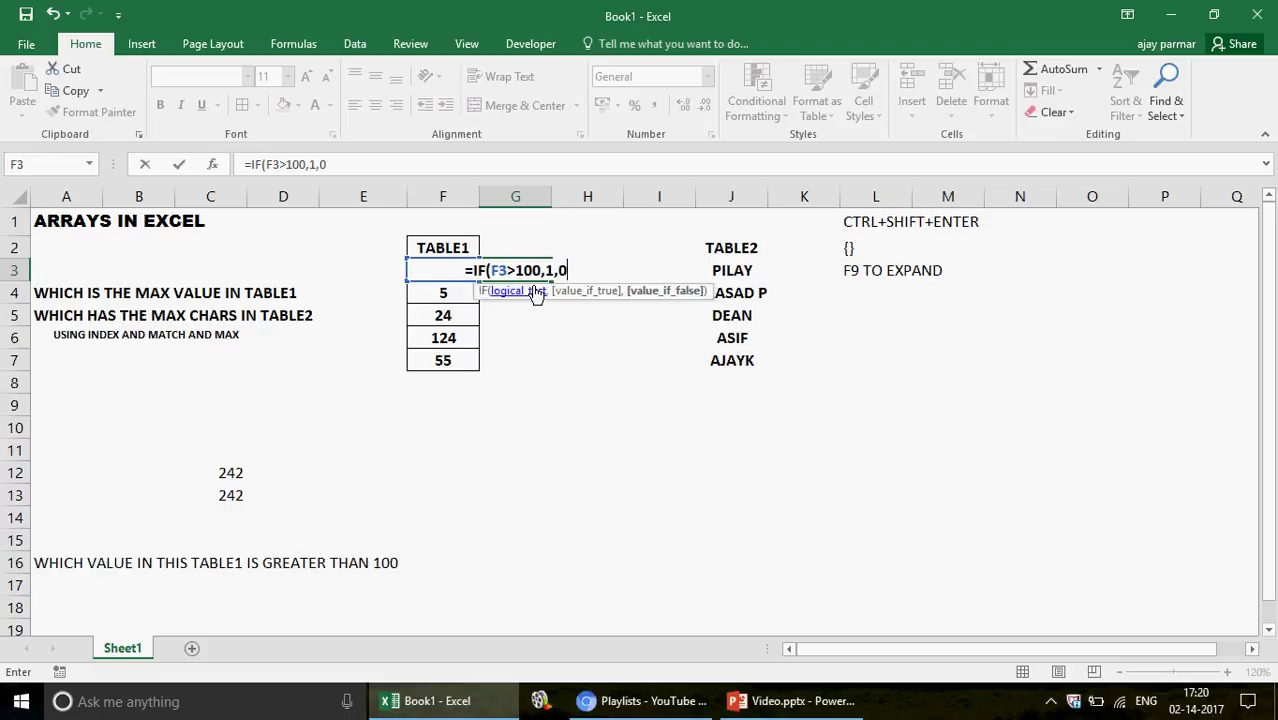
key(Return)
click(528, 271)
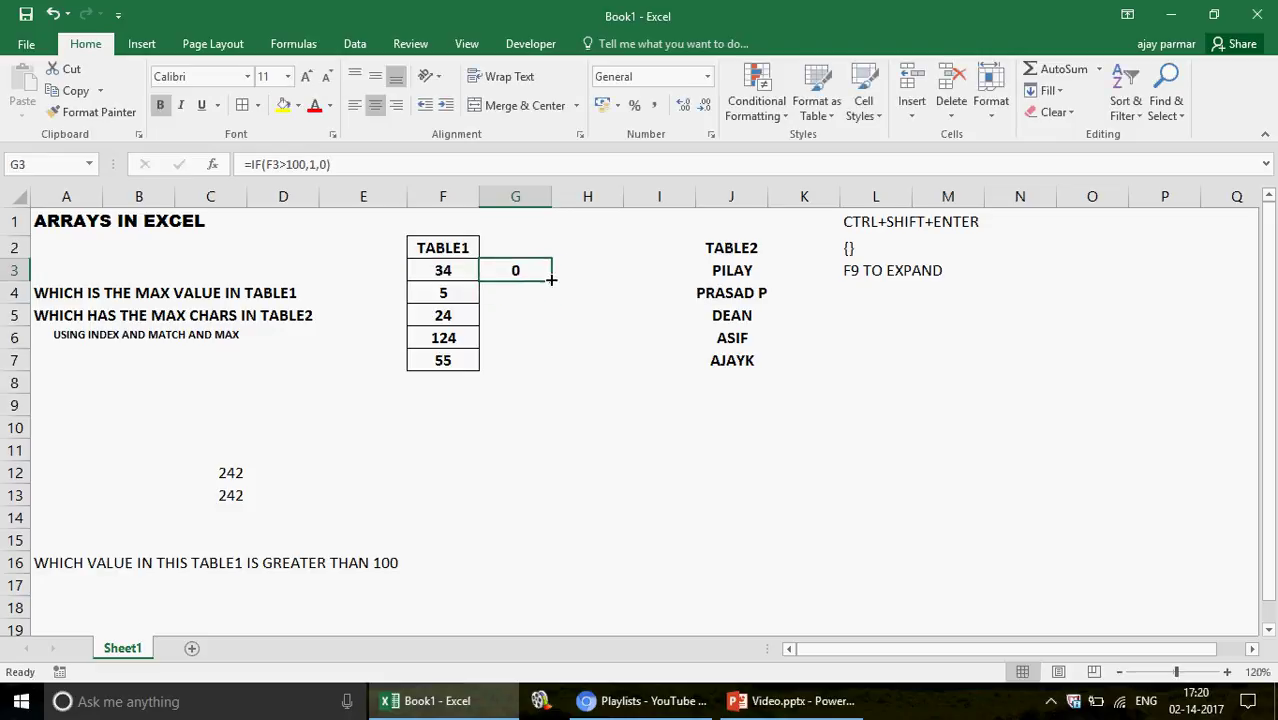
drag(552, 280, 546, 365)
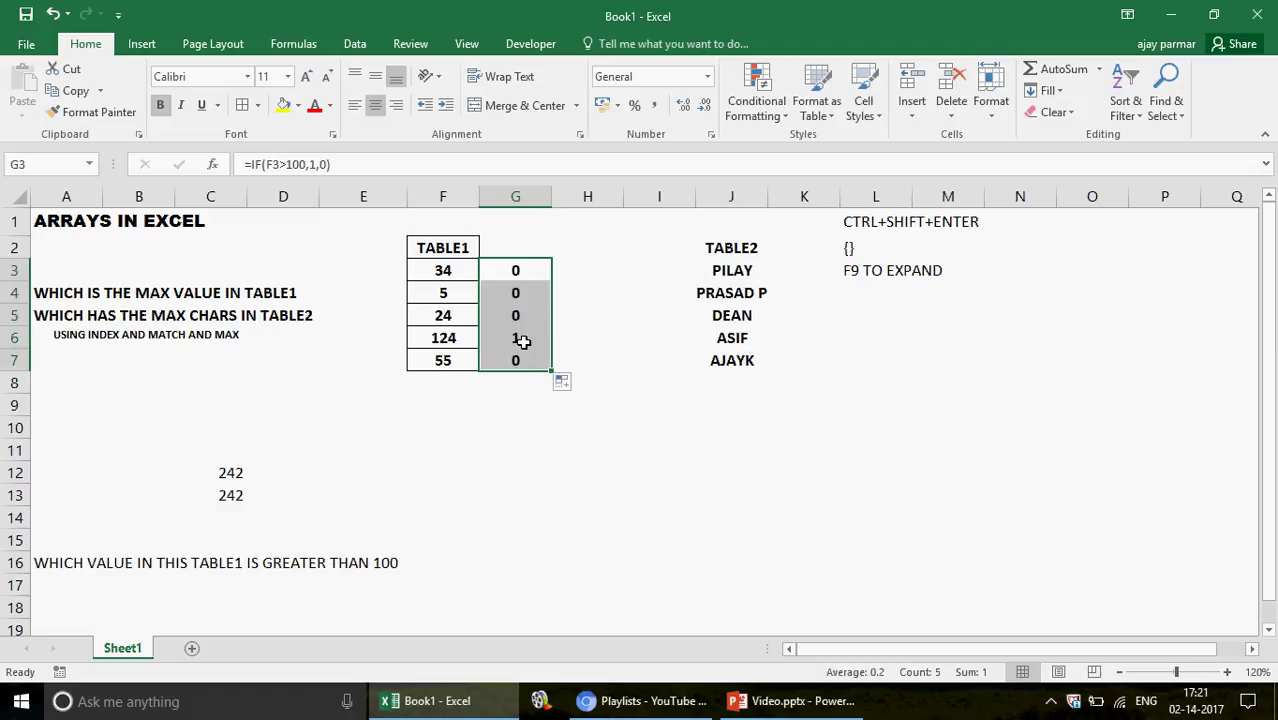
Compare the TABLE1 value in F6 with the IF formula's result in G6
click(523, 340)
key(Return)
key(Left)
key(Up)
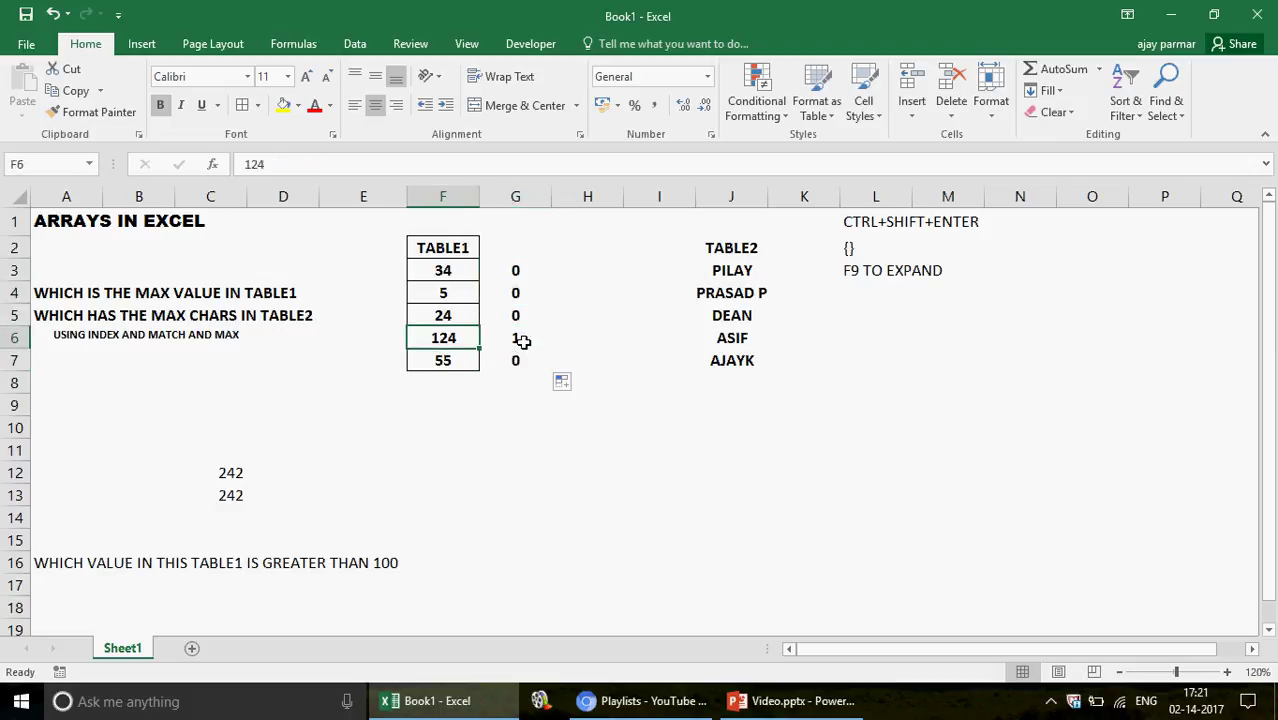
key(Right)
key(Left)
key(Right)
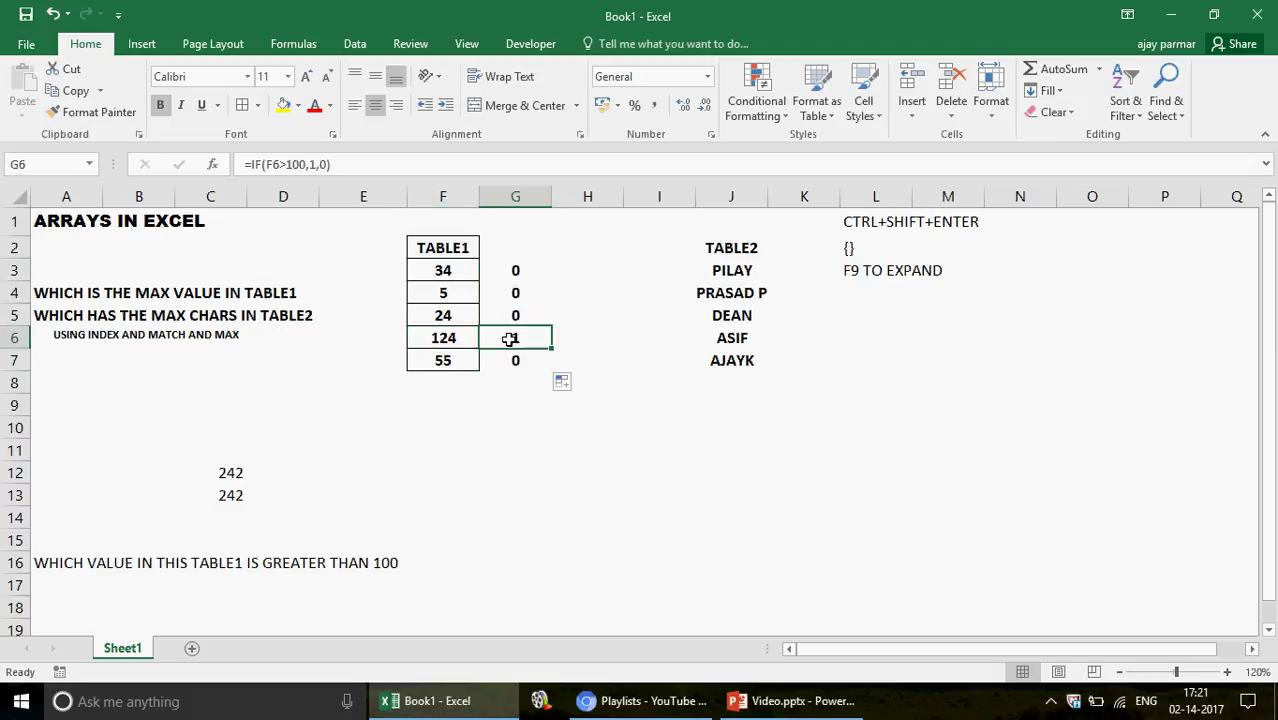
key(Left)
key(Right)
key(Left)
key(Right)
key(Left)
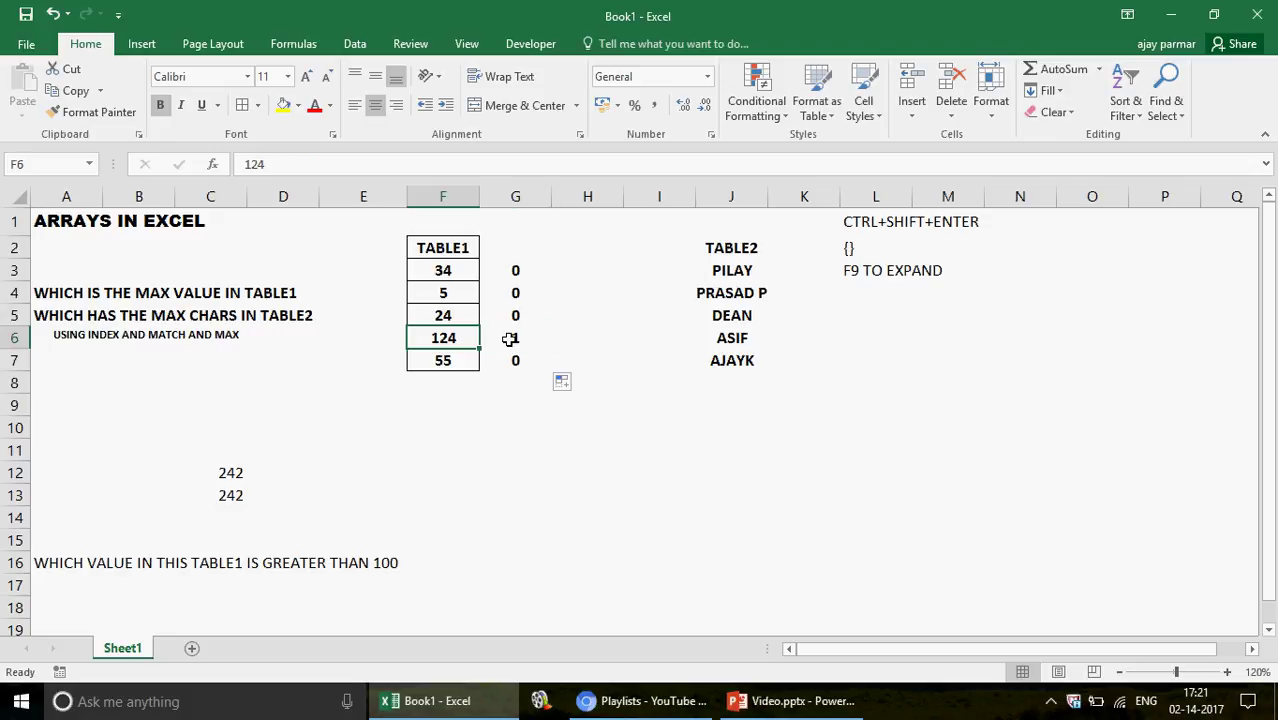
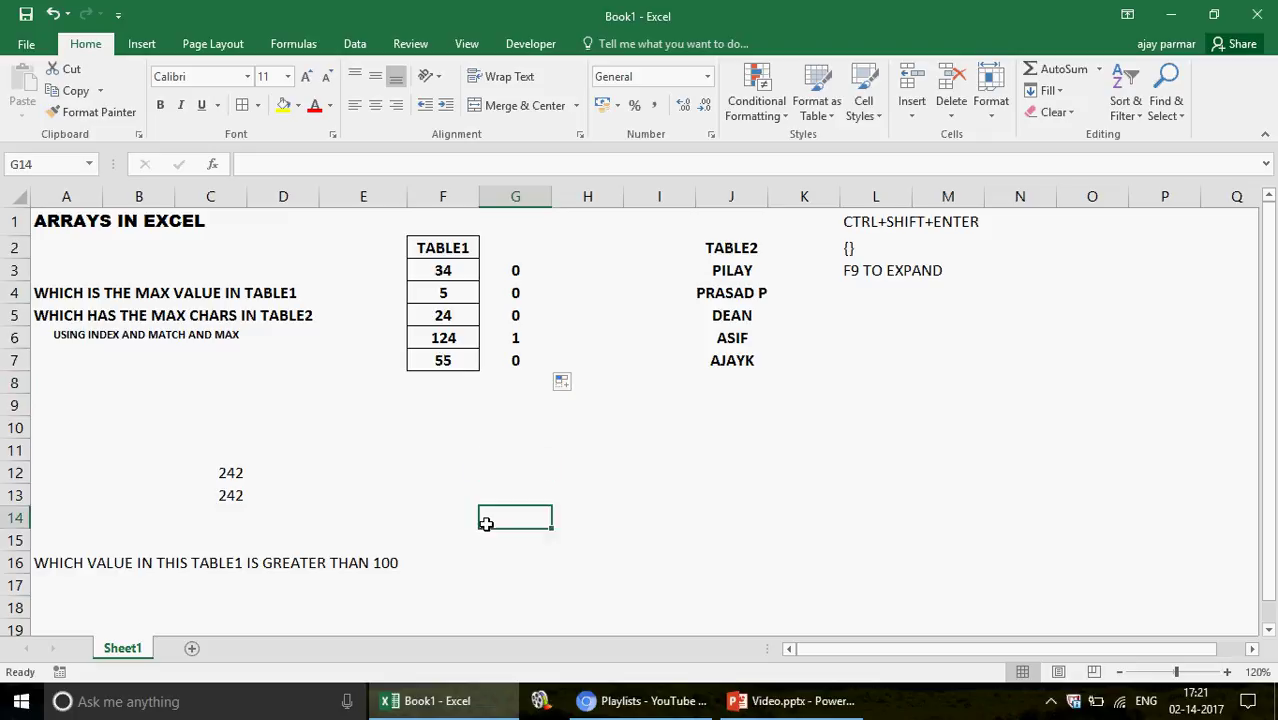
text(=IF()
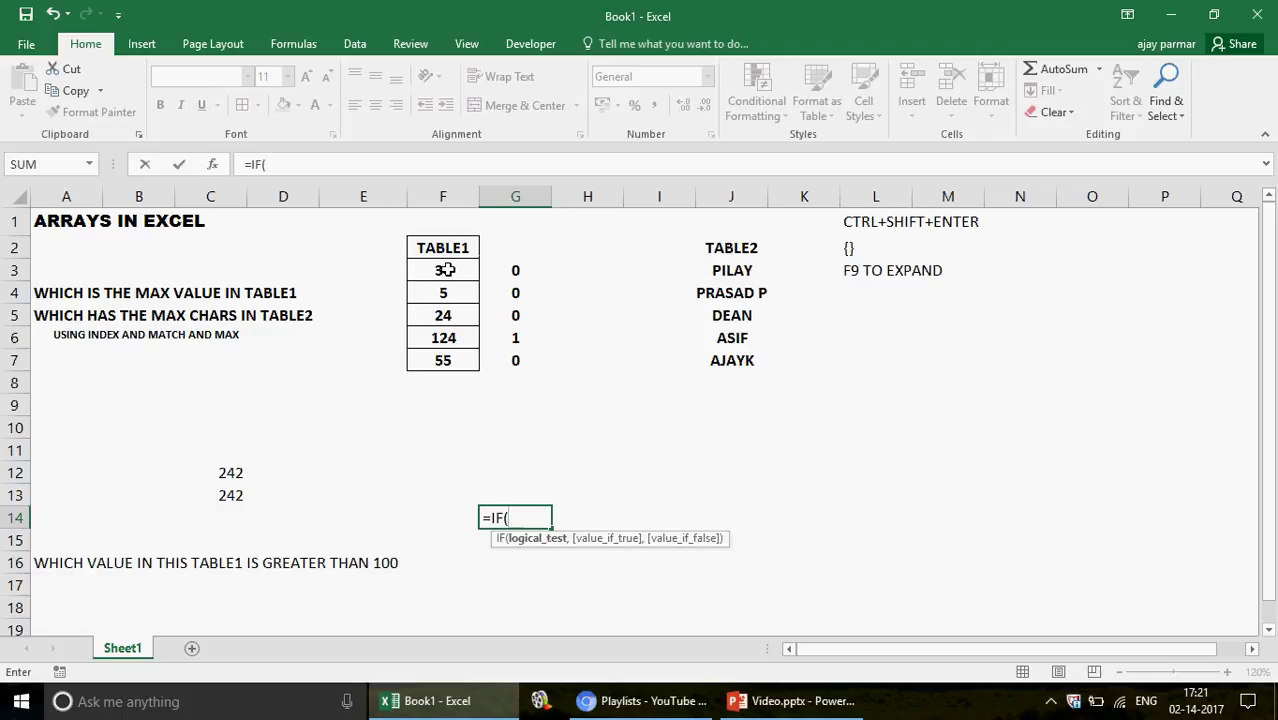
drag(445, 270, 450, 364)
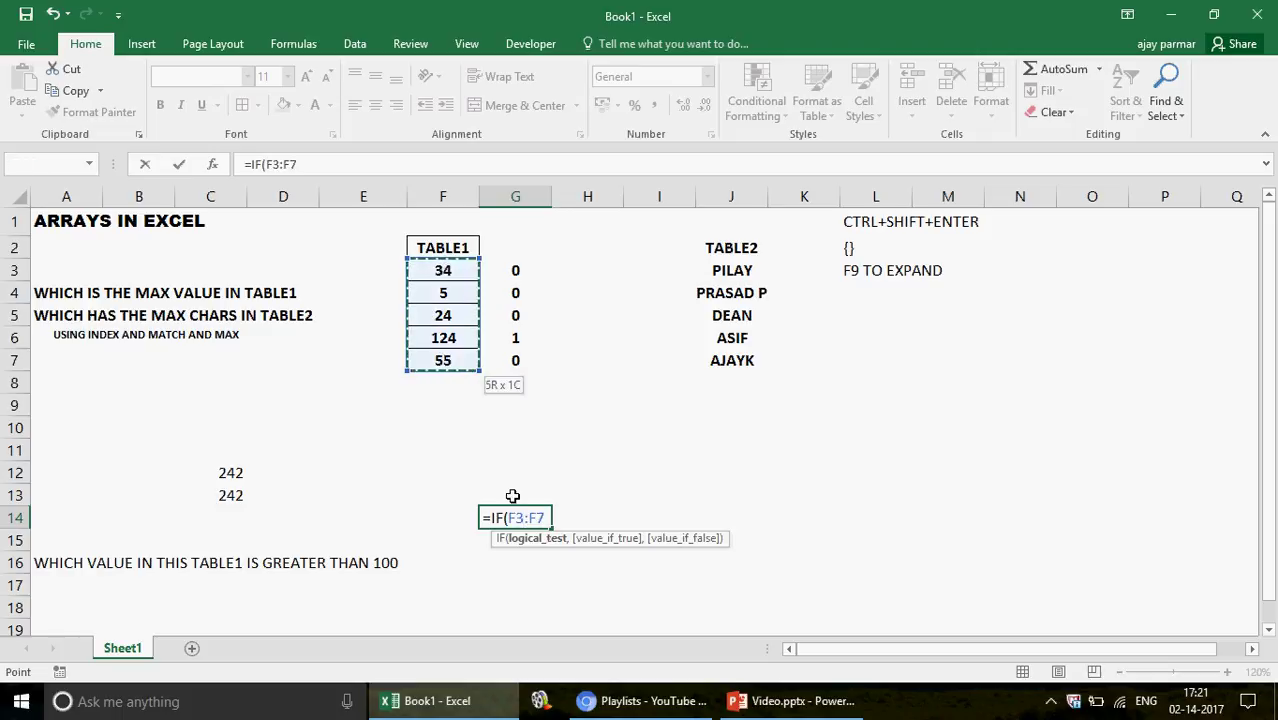
key(Escape)
Enter =F3:F7 in G14 as an array formula referring to the TABLE1 values
text(=)
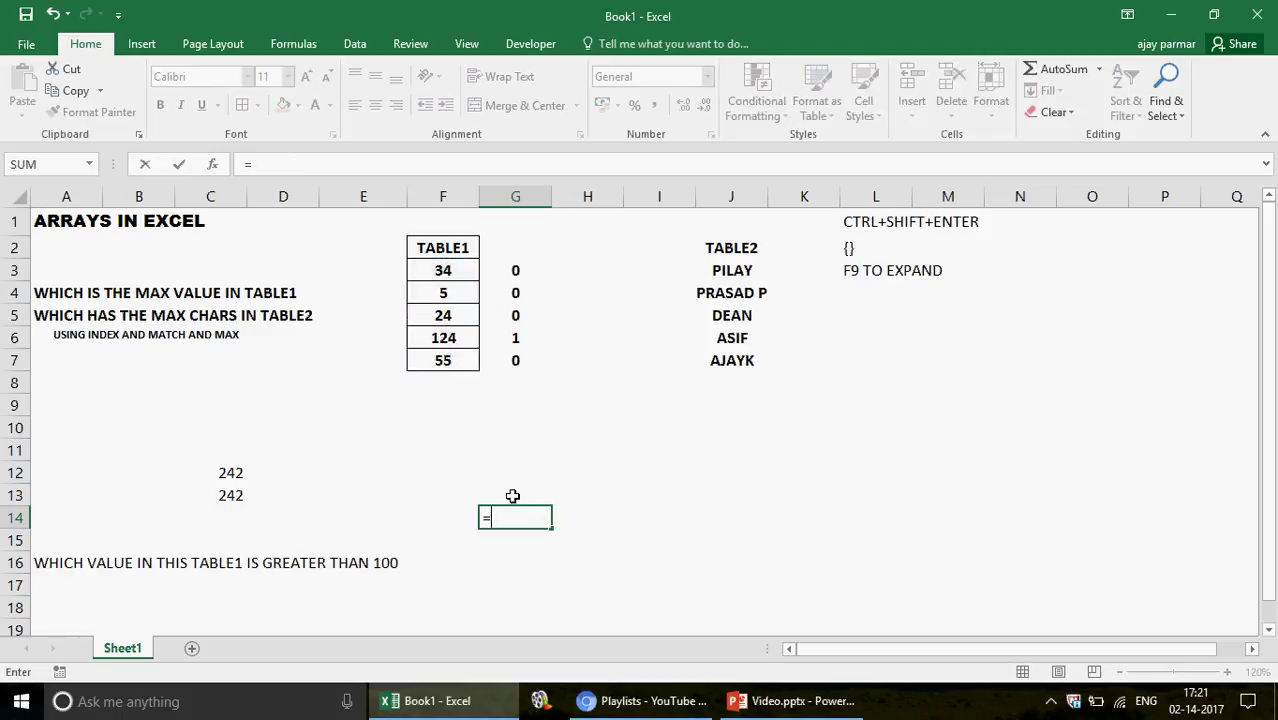
click(445, 271)
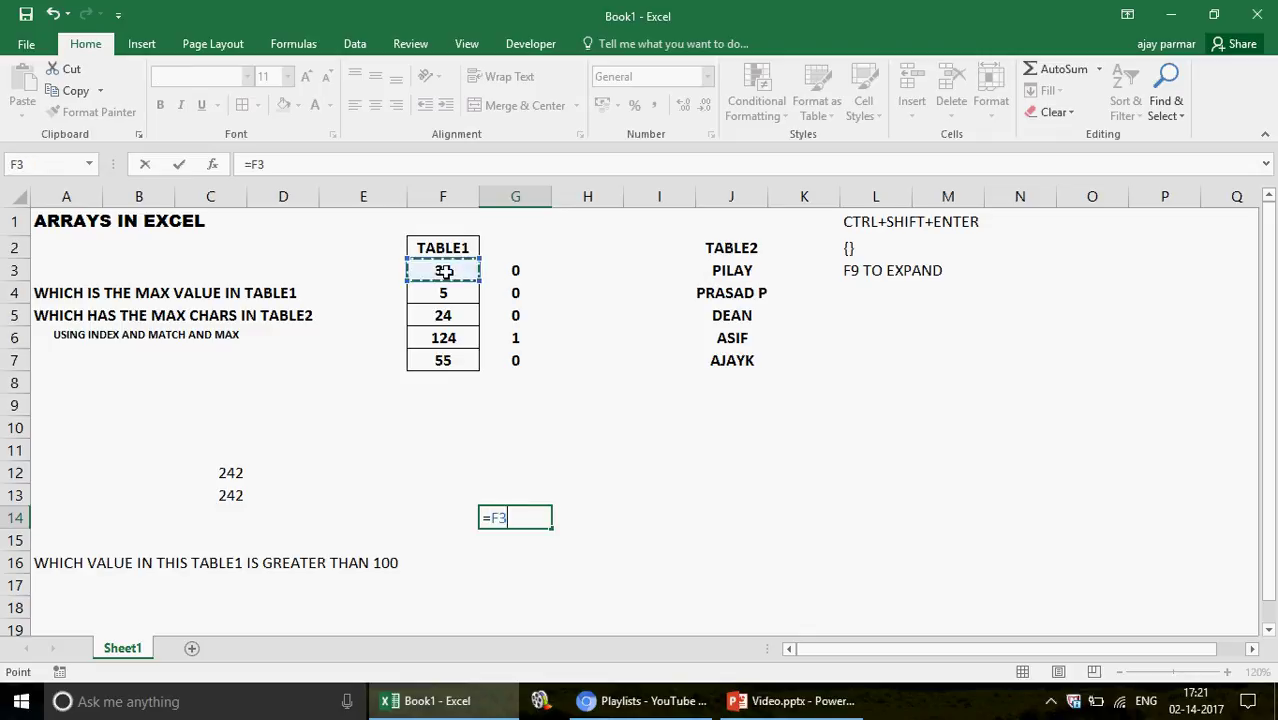
shift+click(456, 362)
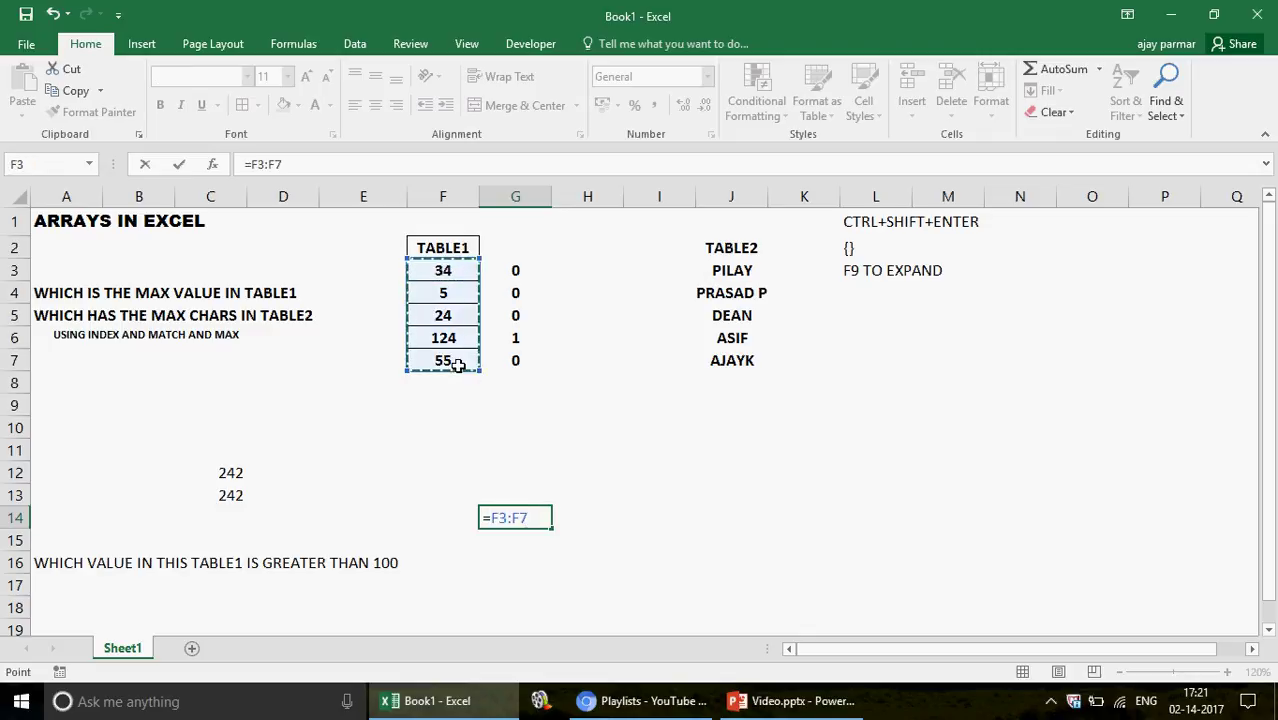
key(ctrl+shift+Return)
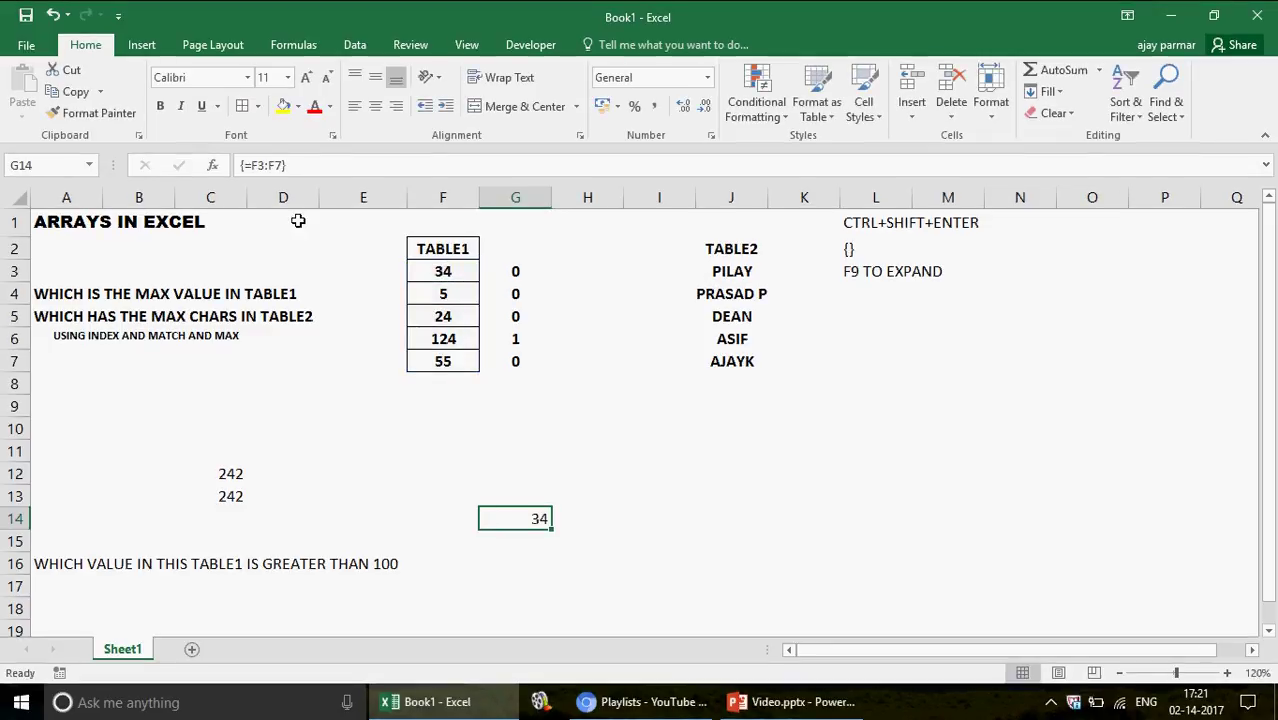
Expand the array formula in G14 to inspect the values it holds, then restore the formula without saving
click(250, 165)
key(F9)
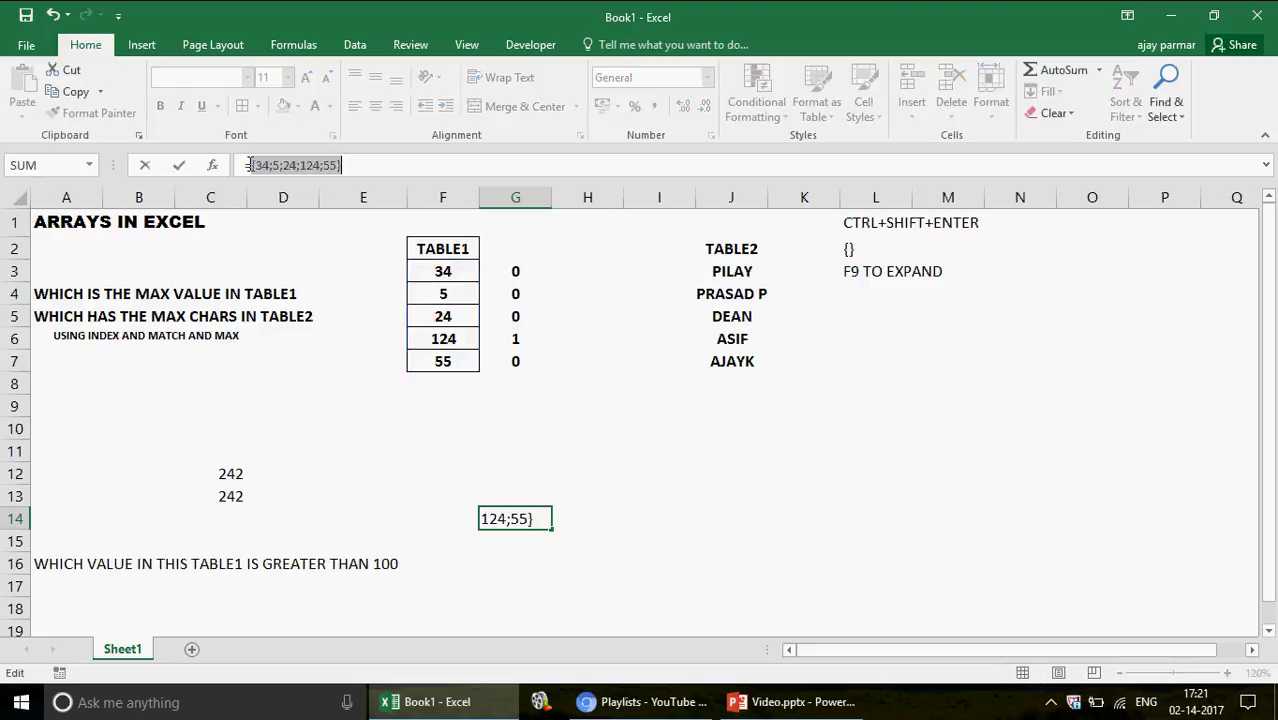
click(267, 168)
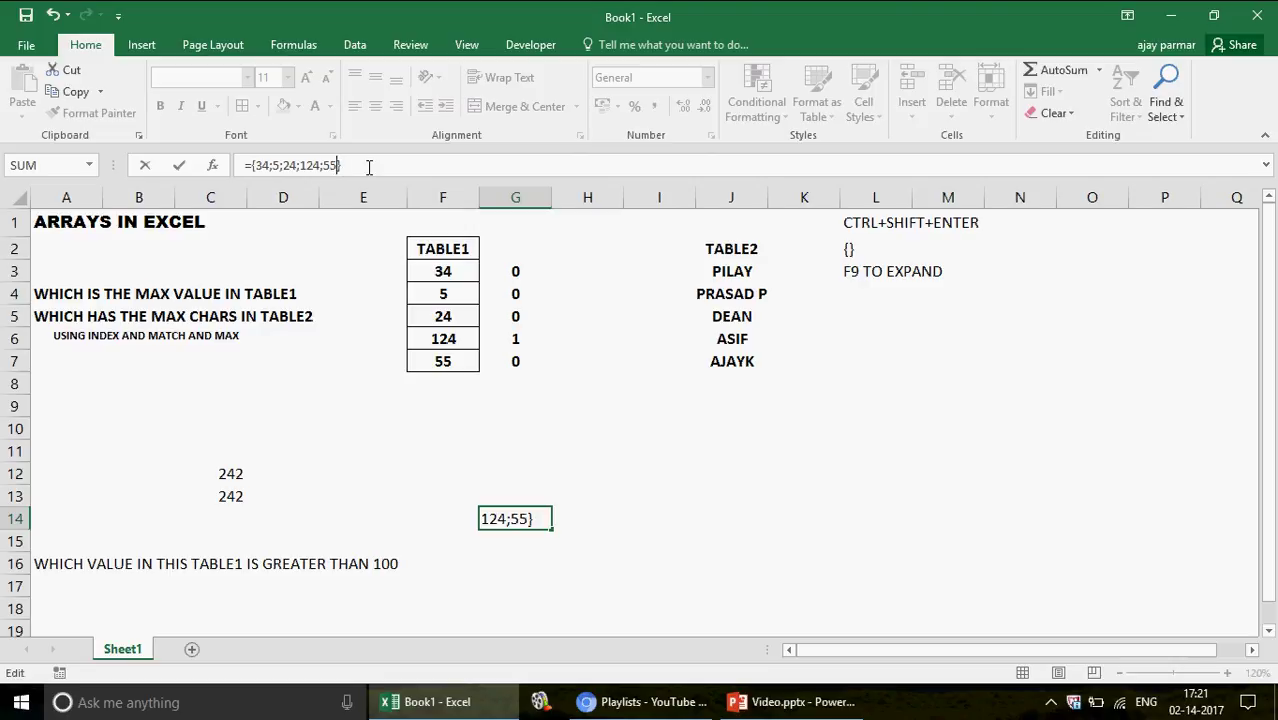
key(Escape)
Change the formula in G14 to =IF((F3:F7)>100,1,0) and enter it as an array formula
click(252, 165)
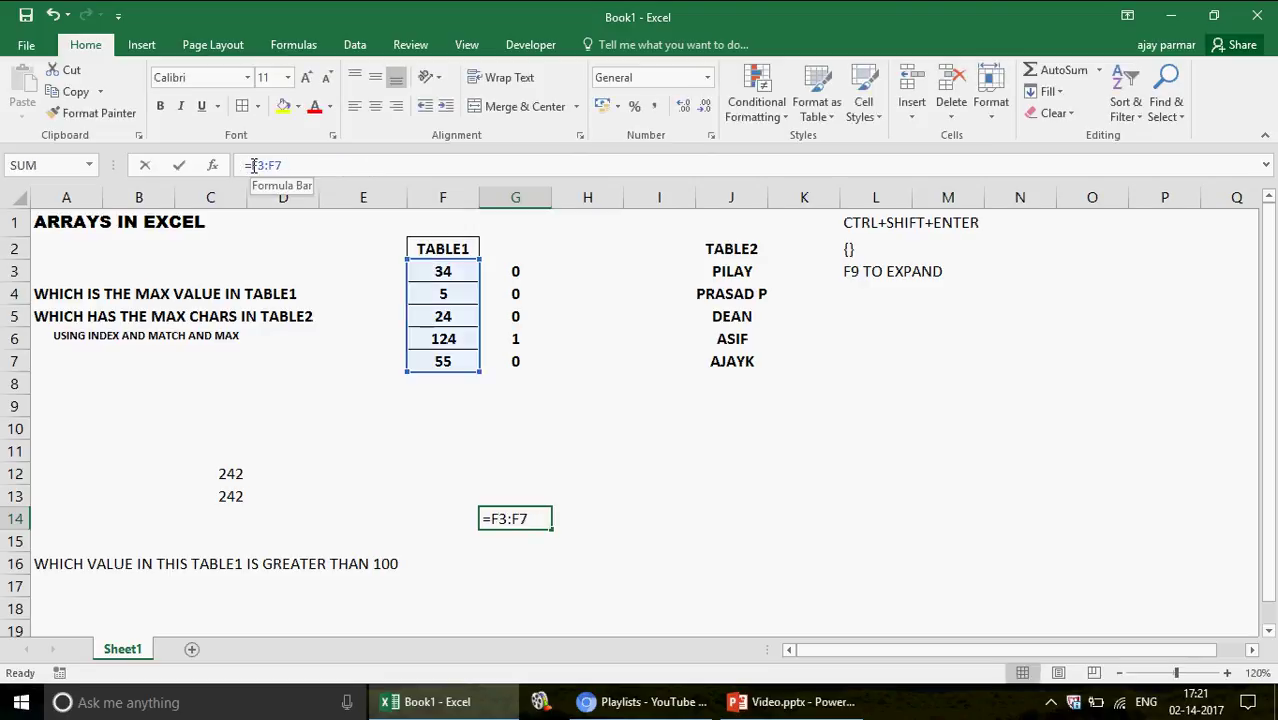
text(IF()
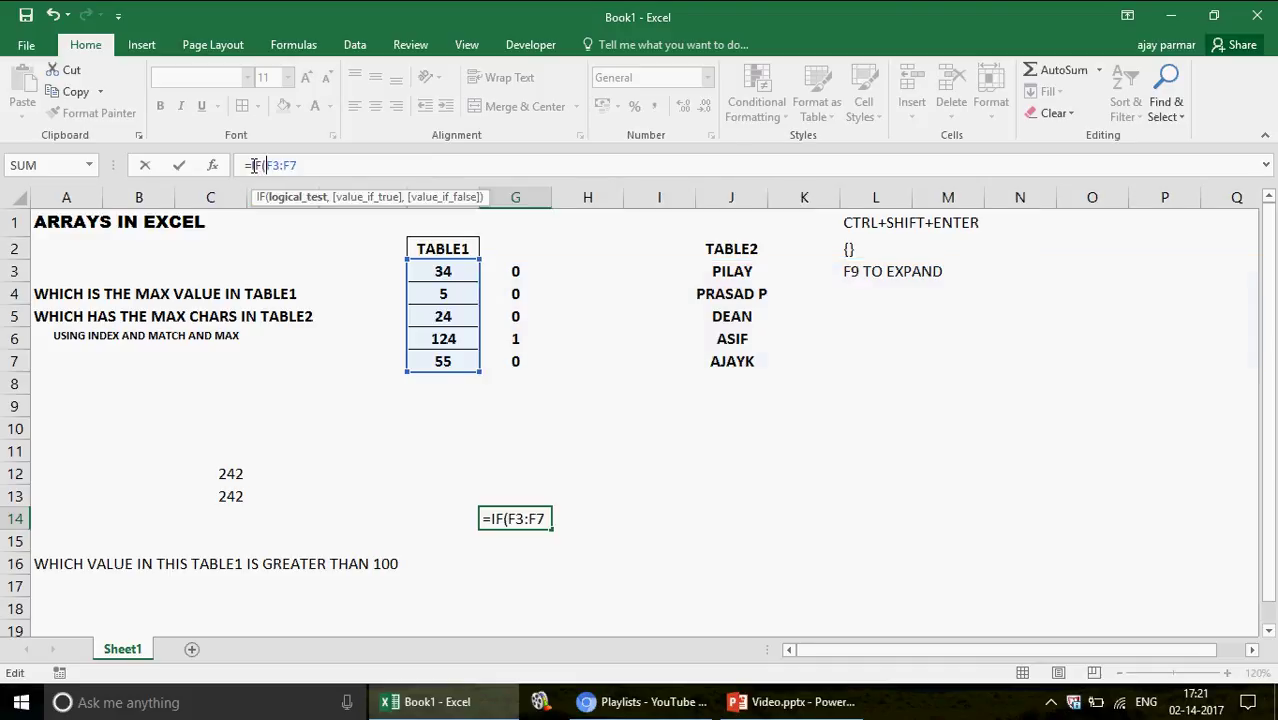
text((F3:F7))
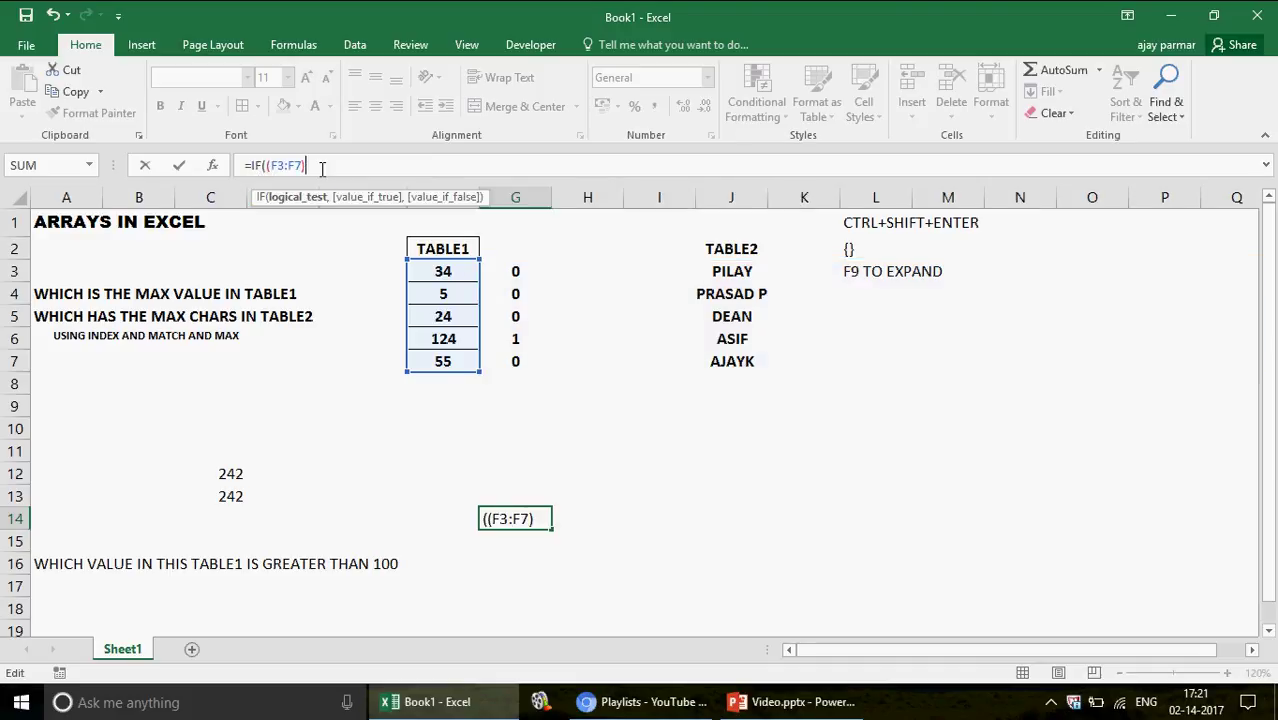
text(<)
key(BackSpace)
text(>100,)
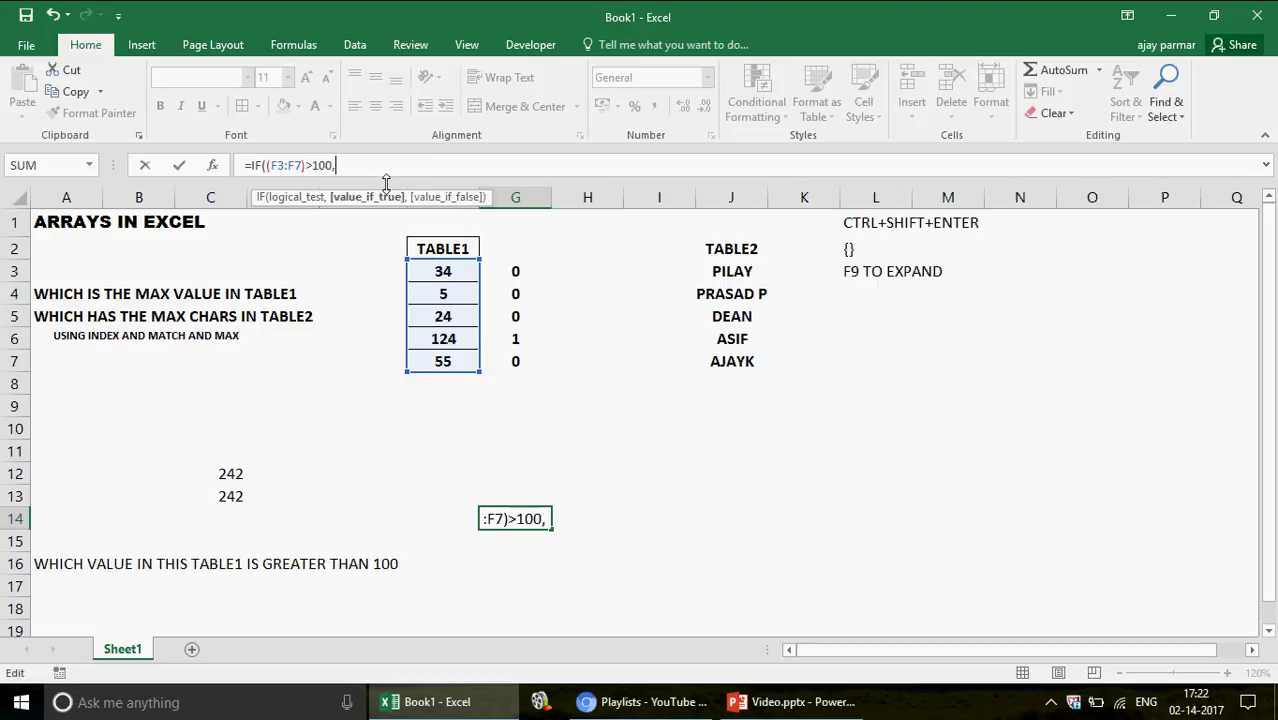
text(1,0)
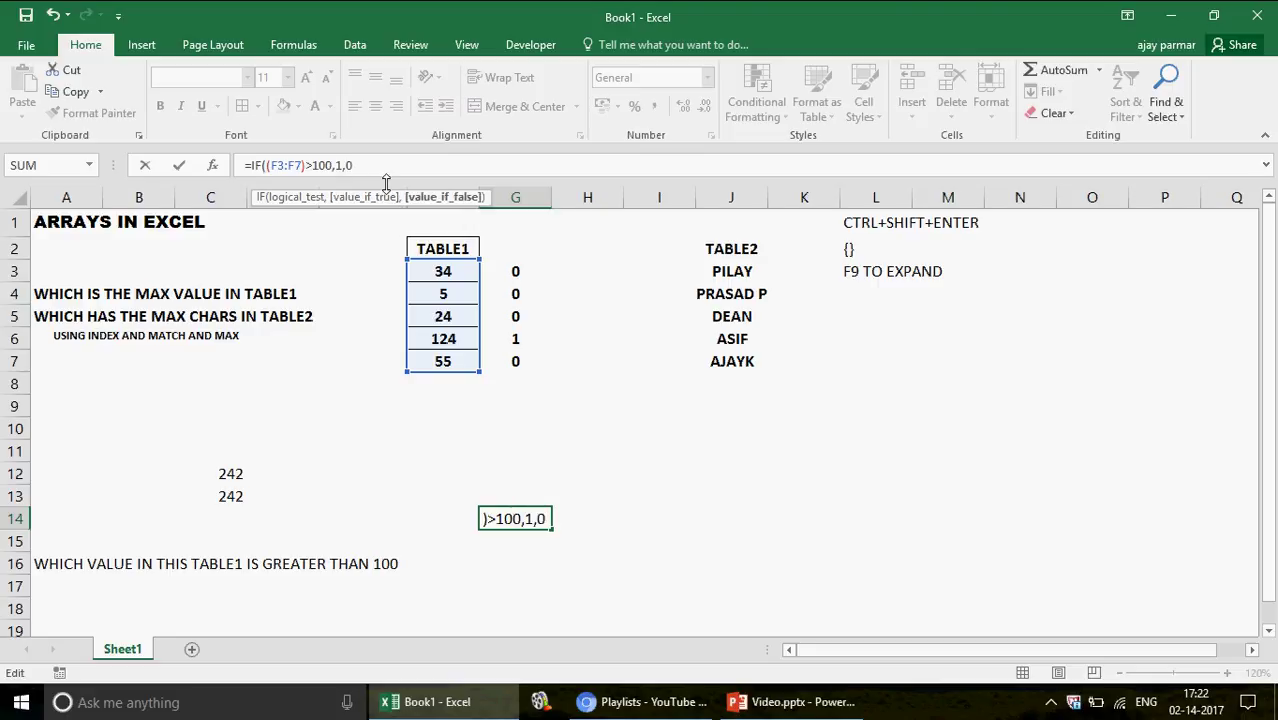
text())
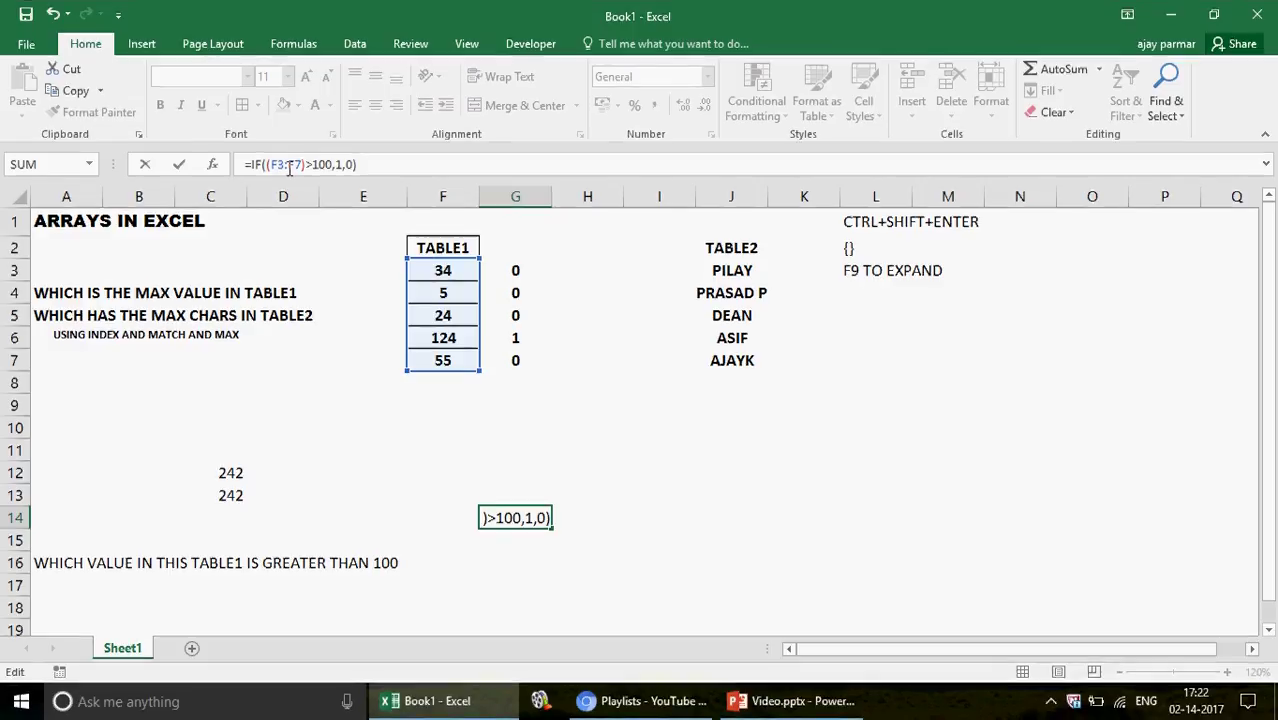
key(ctrl+shift+Return)
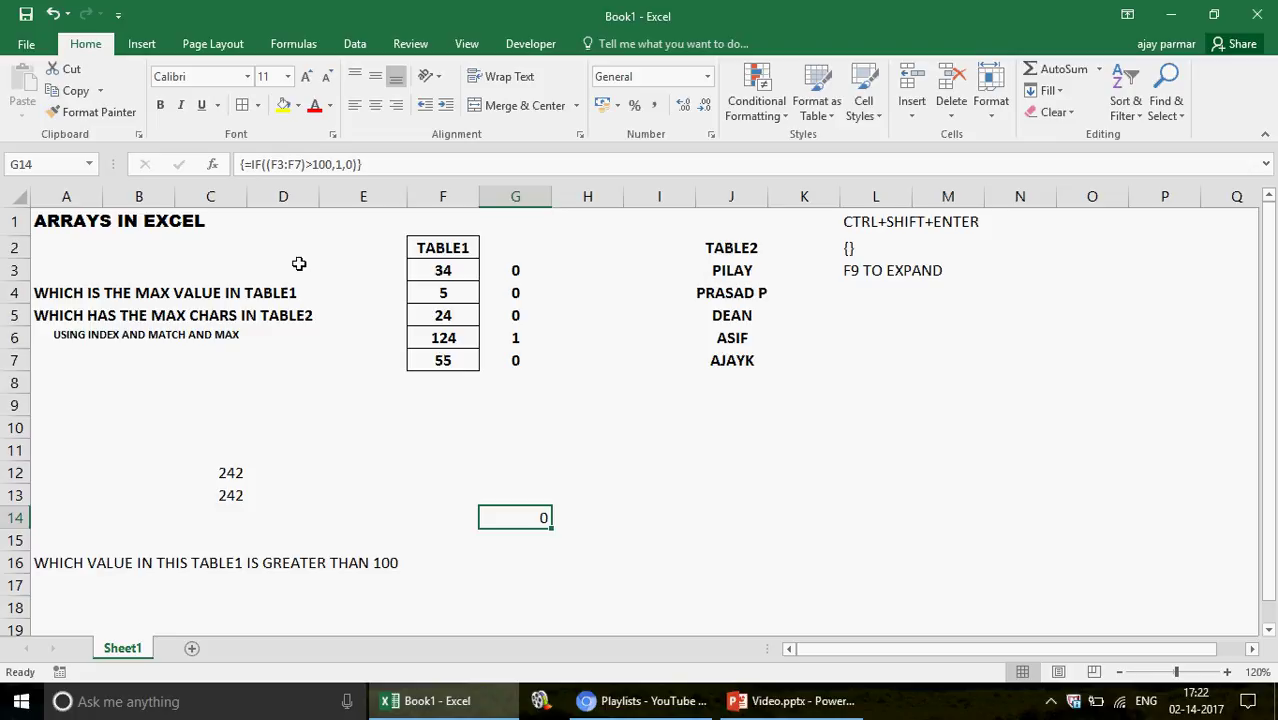
Evaluate the IF array formula in G14 to examine its individual results, then cancel the edit
click(251, 164)
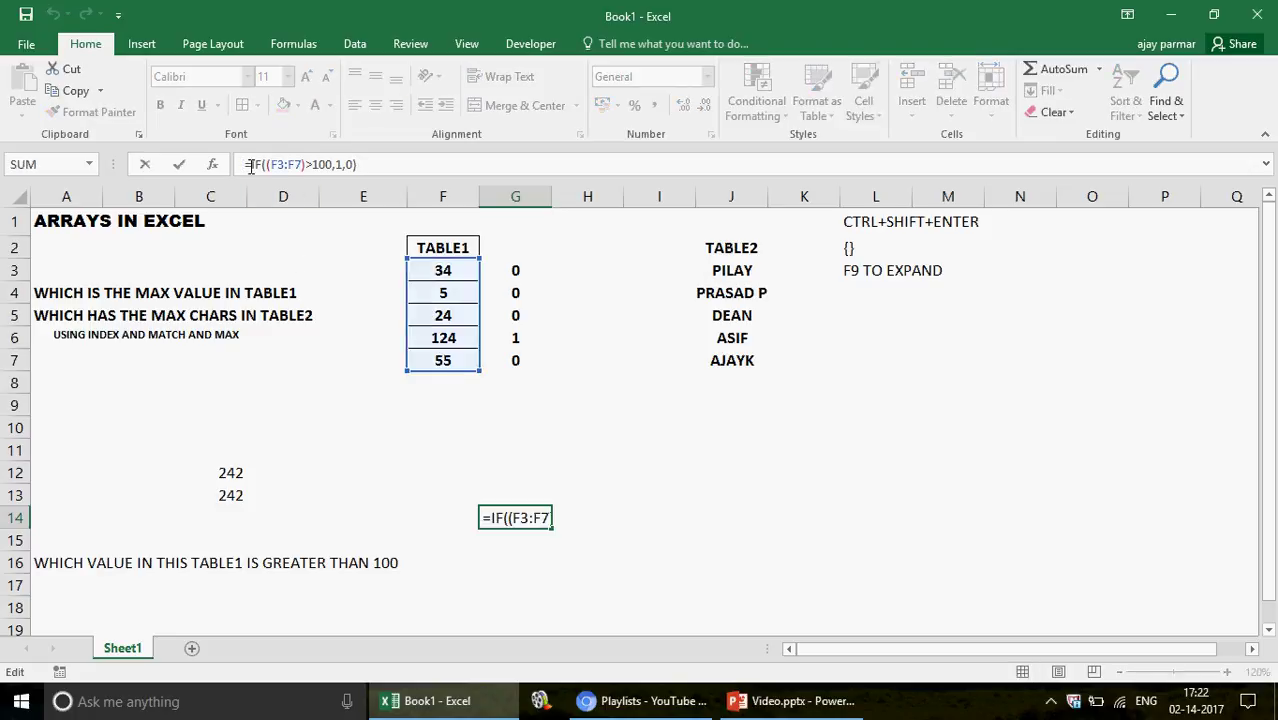
key(F9)
click(355, 166)
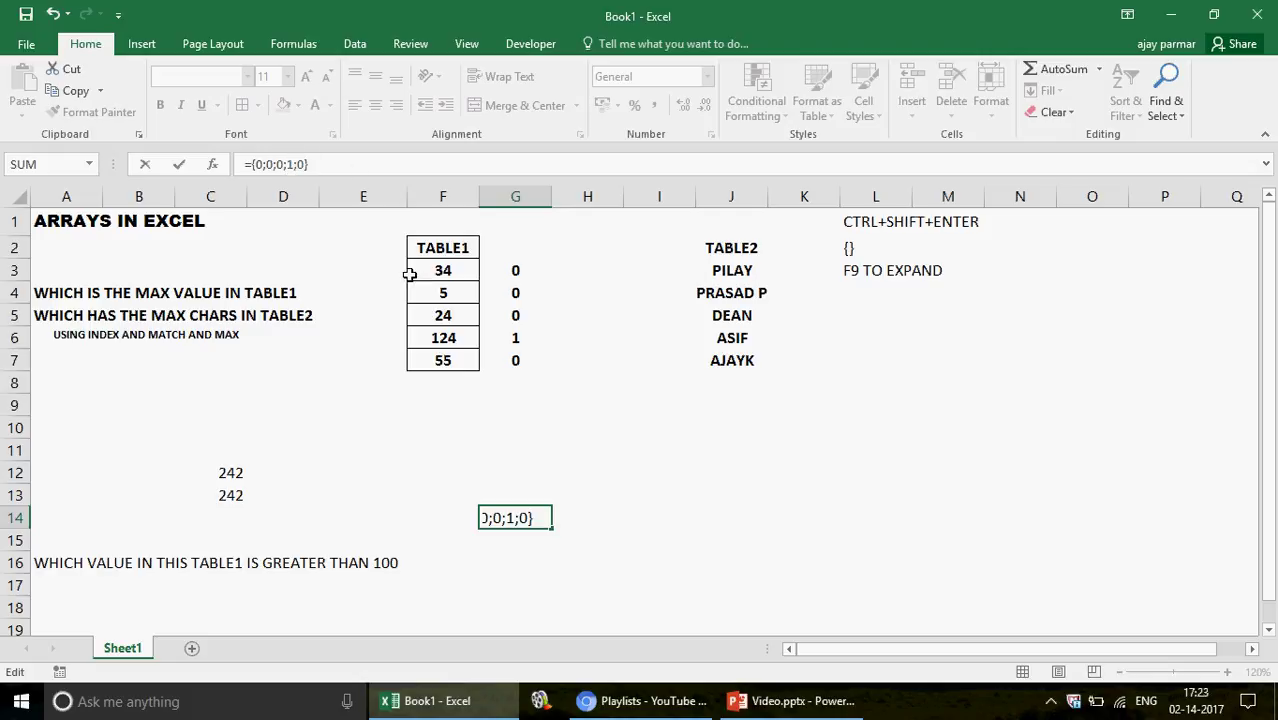
key(Escape)
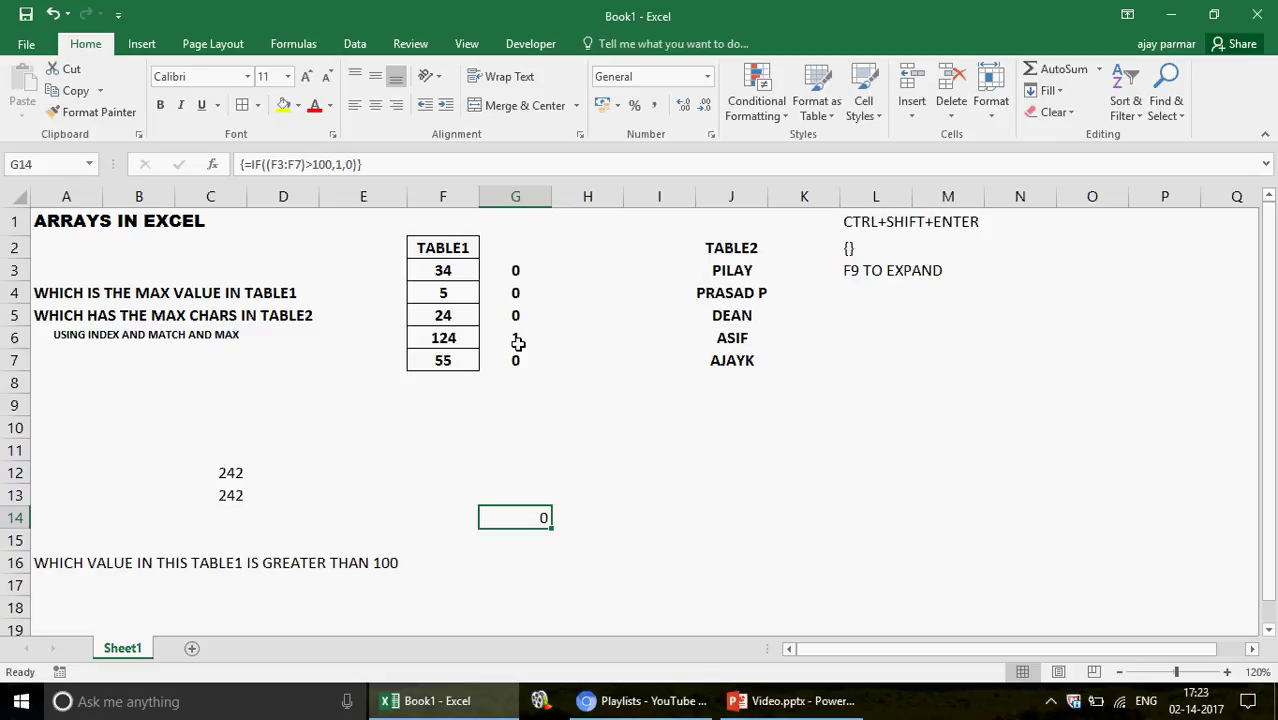
Give the TABLE2 range J2:J7 cell borders and a yellow fill, and widen column J to fit the names
click(729, 256)
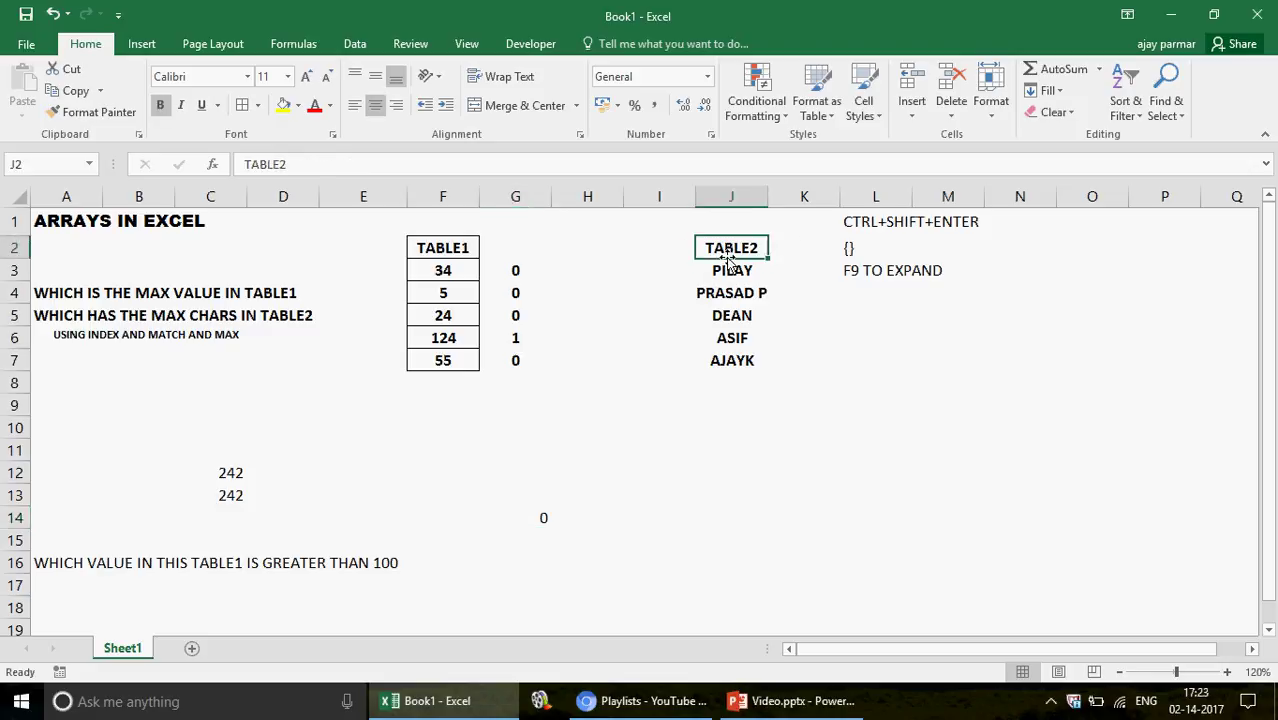
shift+click(734, 358)
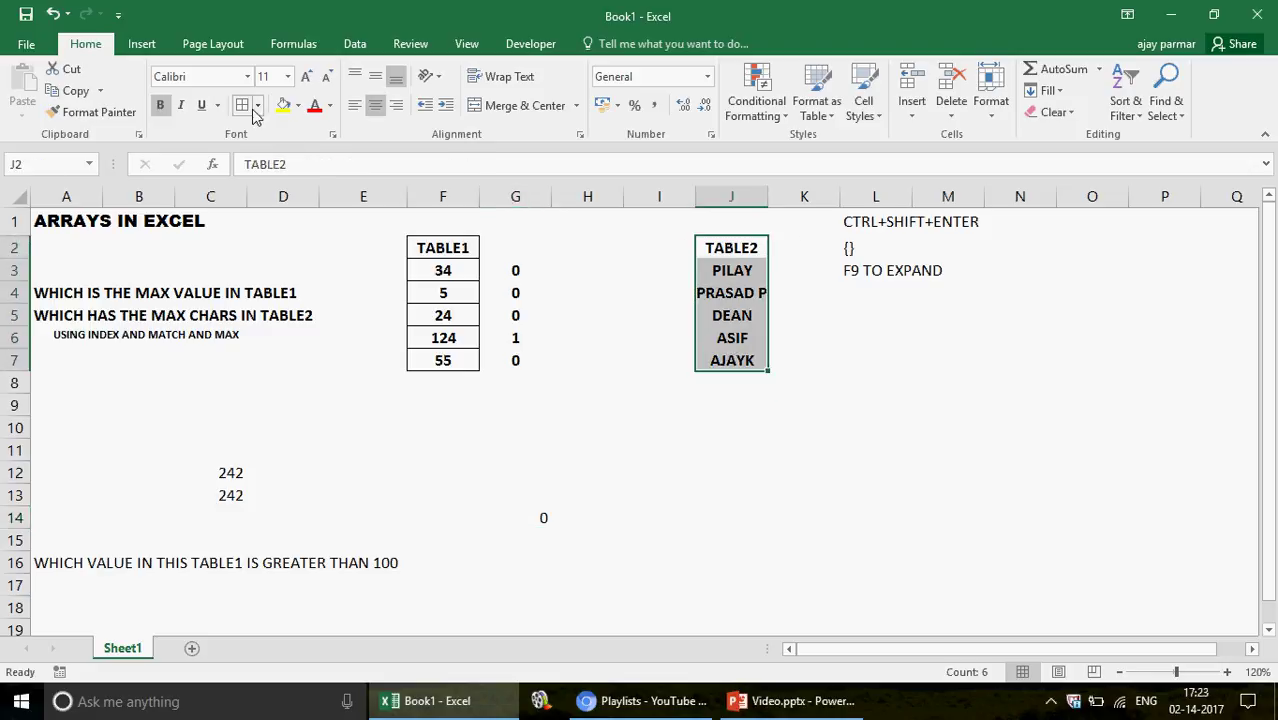
click(283, 105)
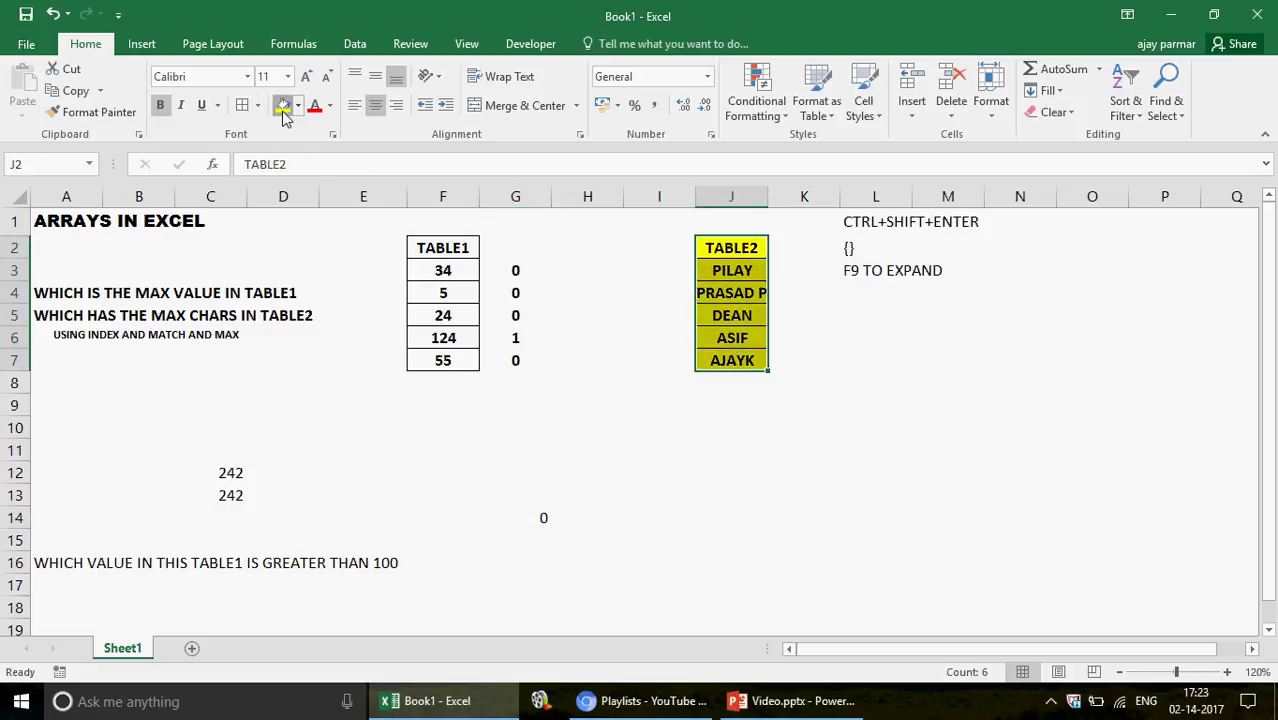
drag(767, 192, 794, 198)
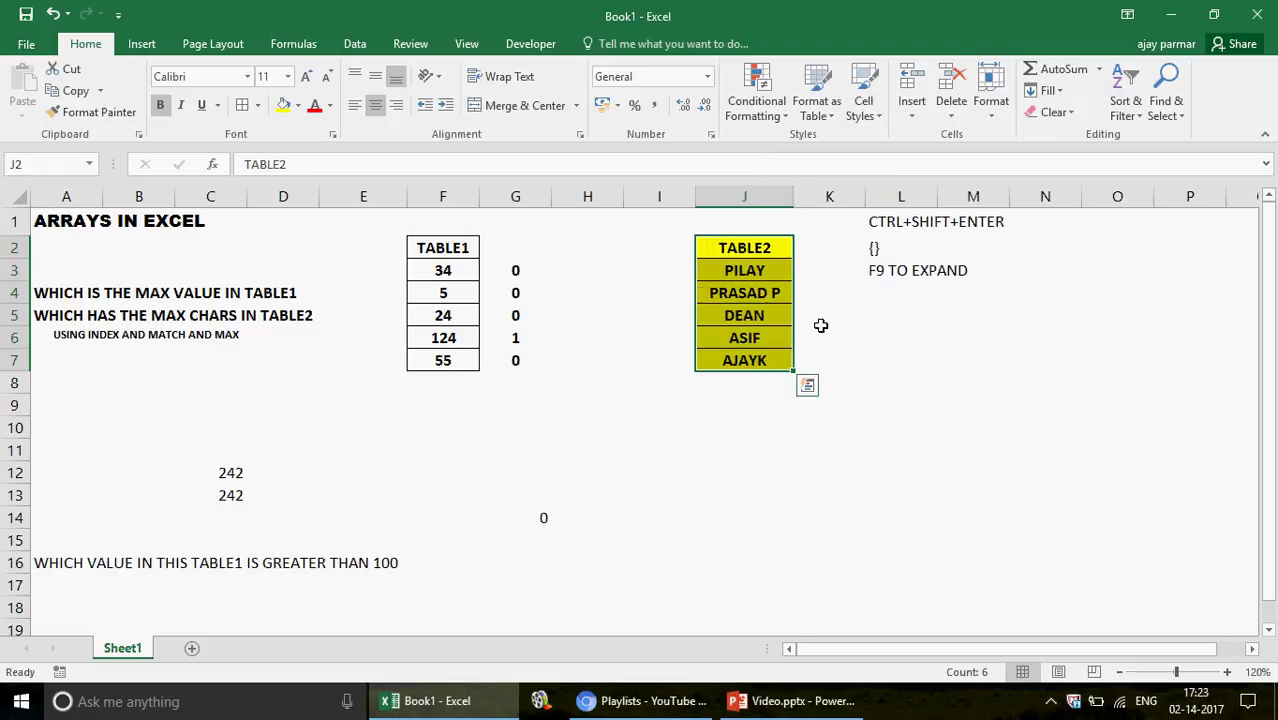
Review the A5 question about the max chars in TABLE2 and look through the names listed in J3:J7
click(65, 316)
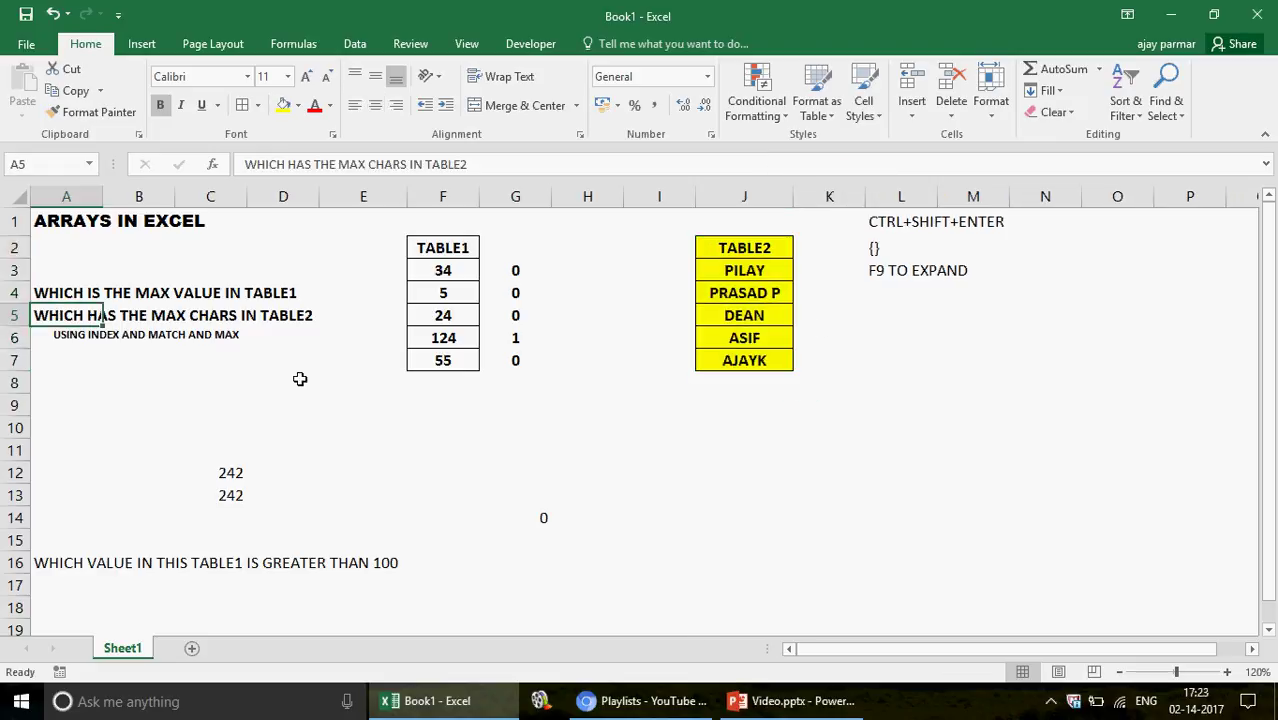
click(760, 265)
shift+click(762, 351)
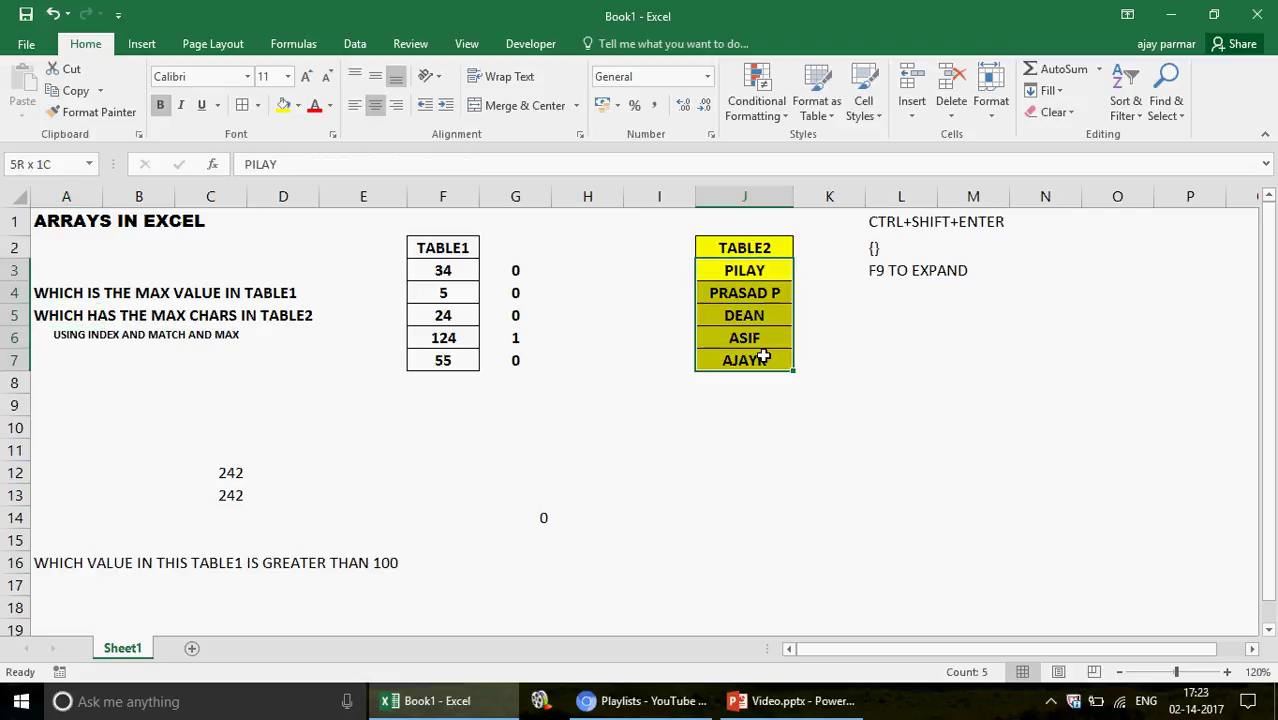
click(744, 294)
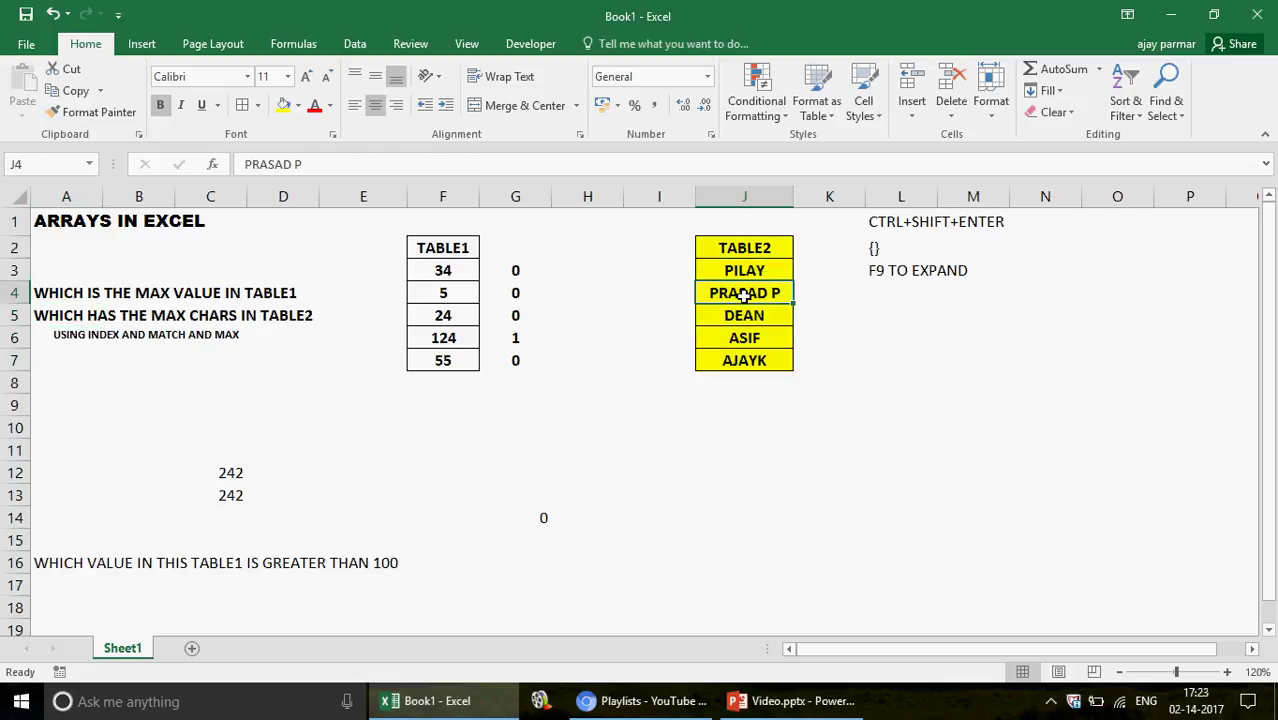
key(Down)
click(744, 294)
key(Up)
key(Down)
key(Down)
key(Up)
key(Down)
key(Down)
key(Down)
key(Down)
key(Down)
key(Down)
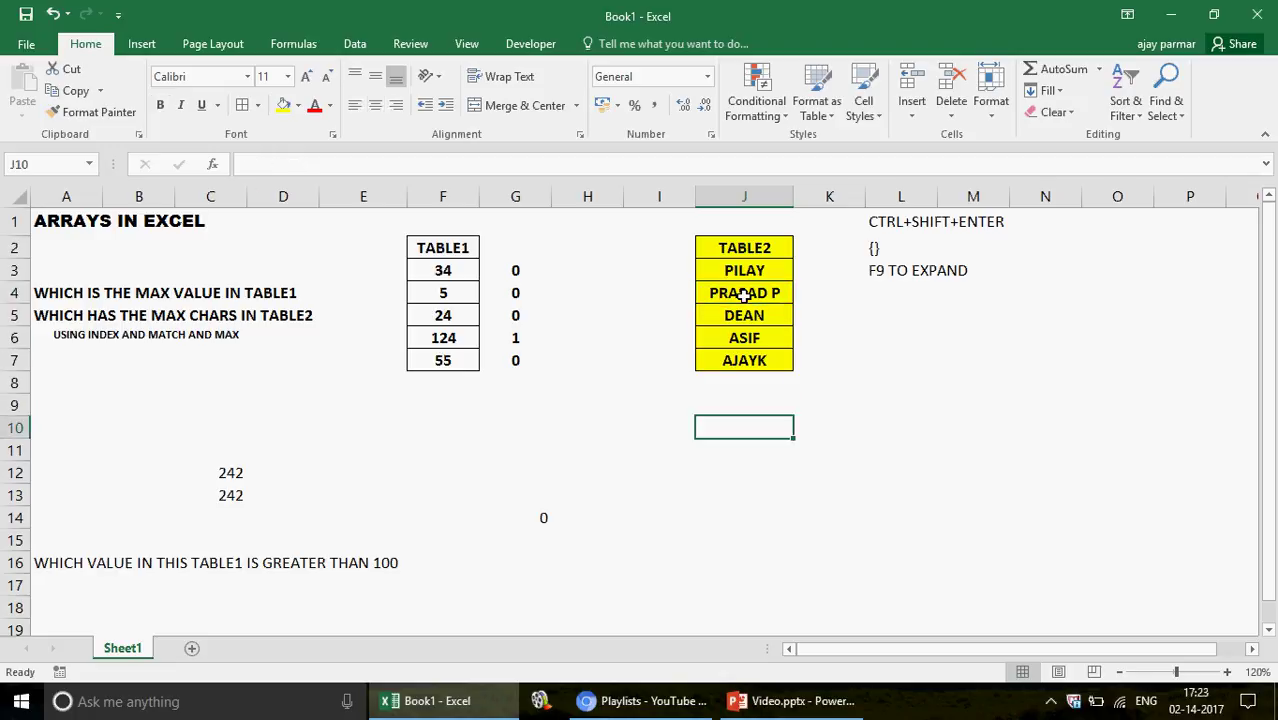
Widen column K, enter =LEN(J3) in K3 and fill it down to K7 beside the TABLE2 names
drag(865, 197, 951, 210)
click(854, 287)
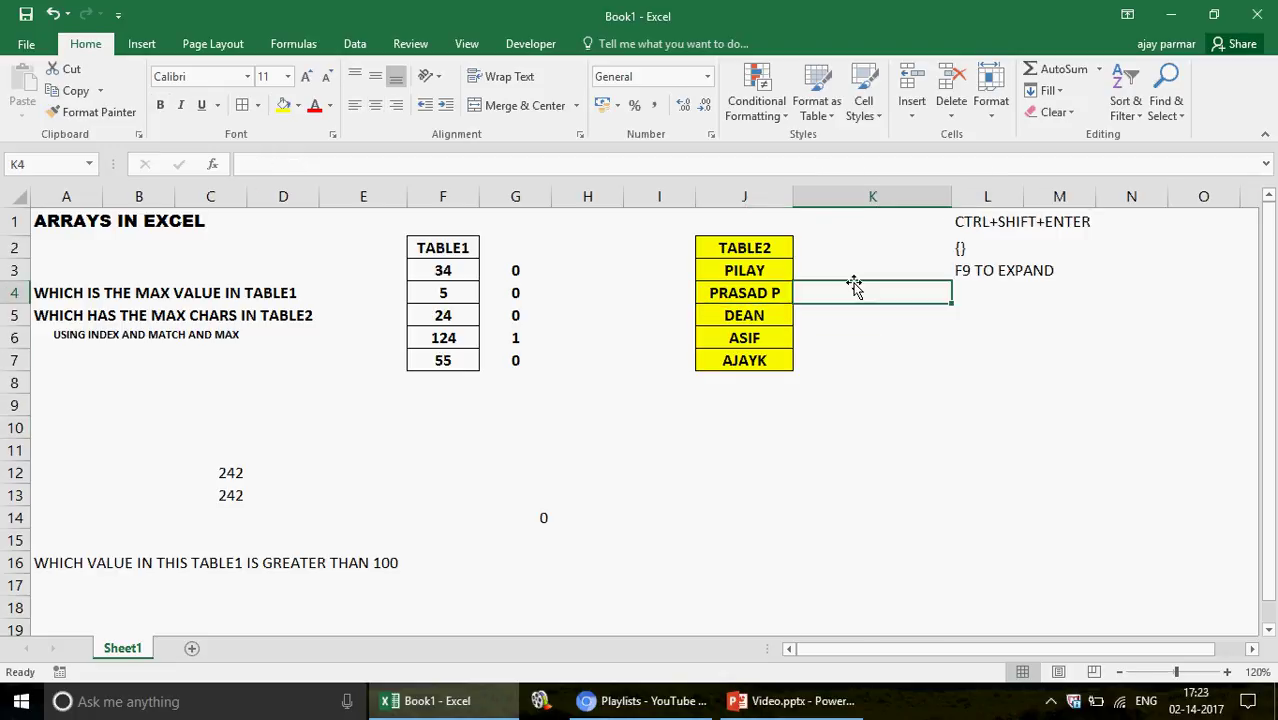
key(Up)
text(=LEN)
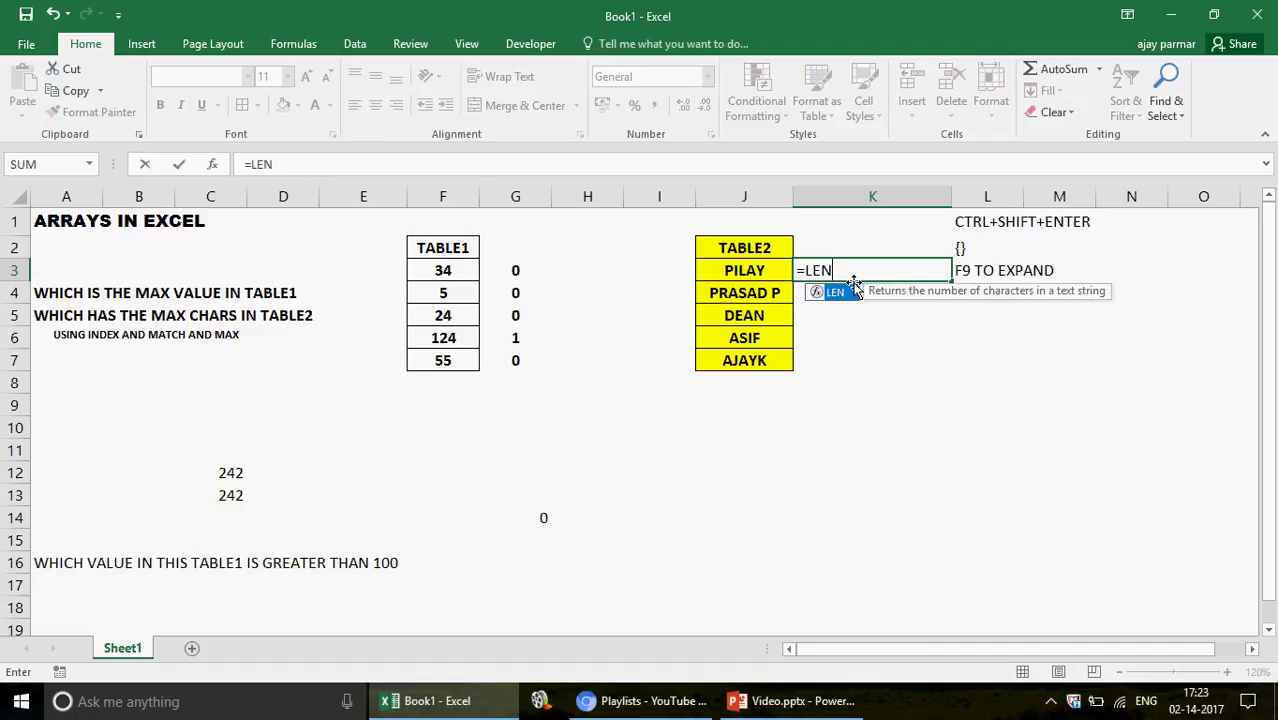
text(()
key(Left)
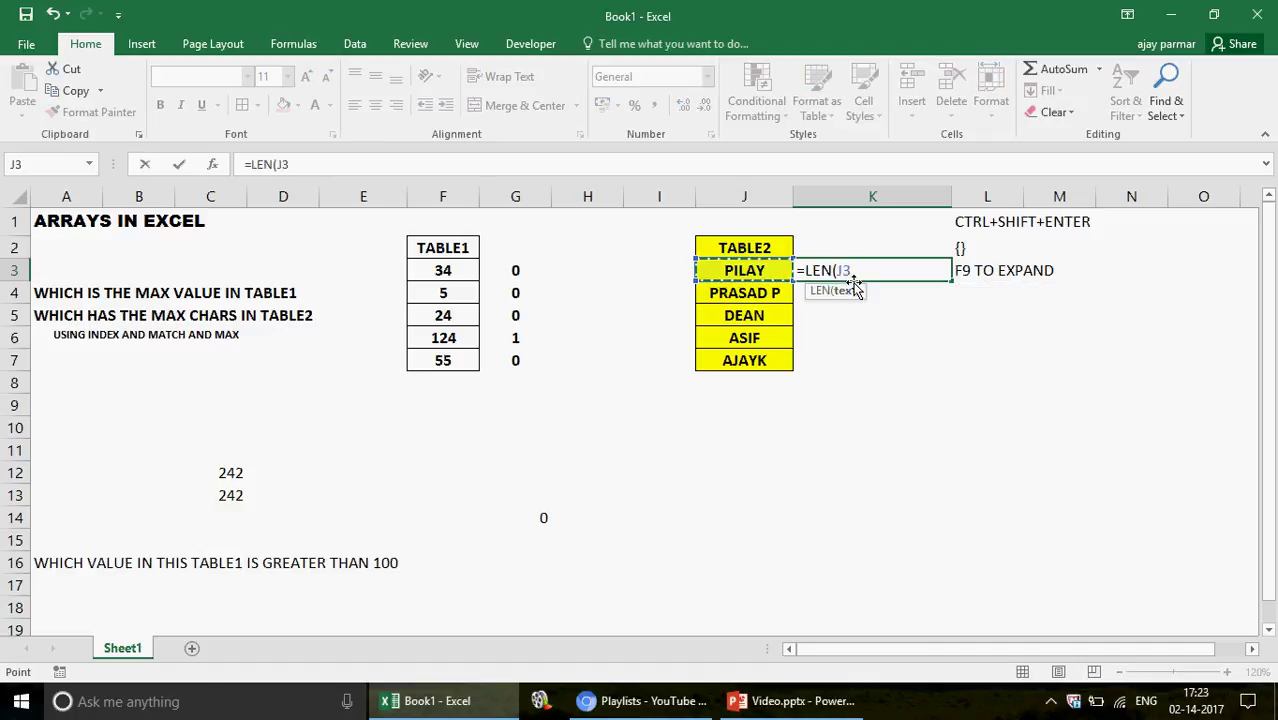
key(ctrl+Return)
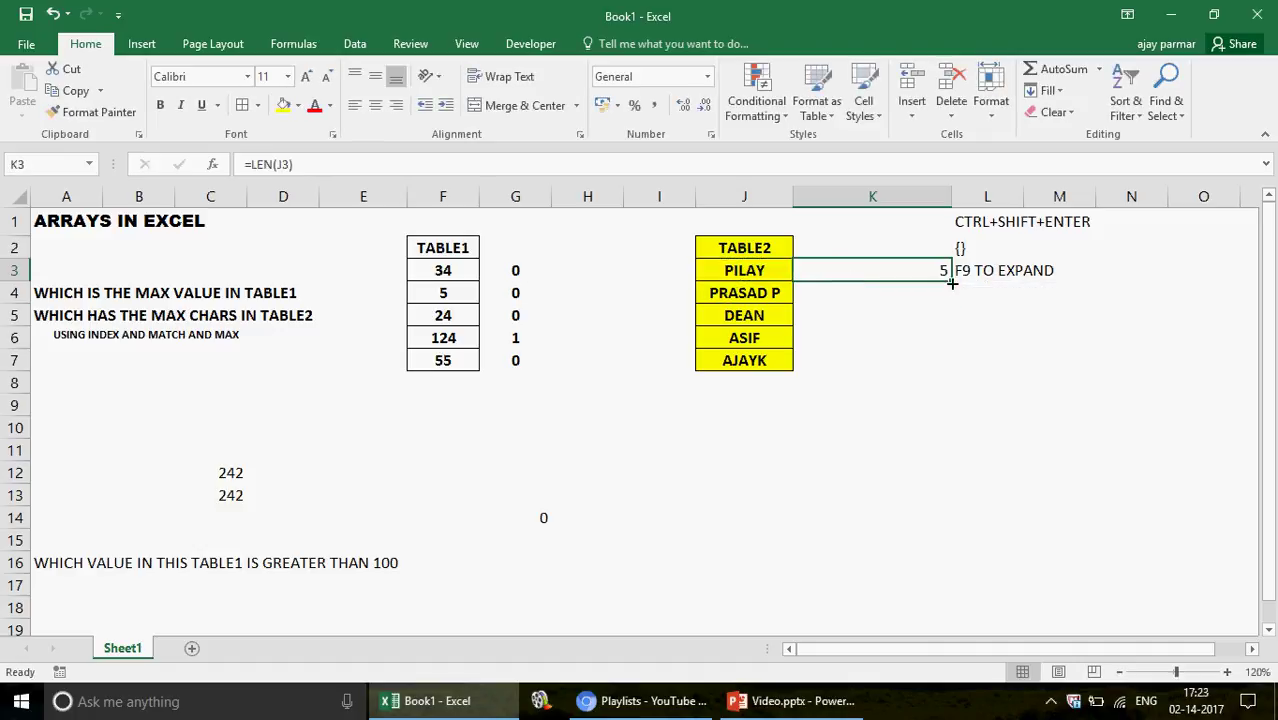
drag(952, 283, 950, 374)
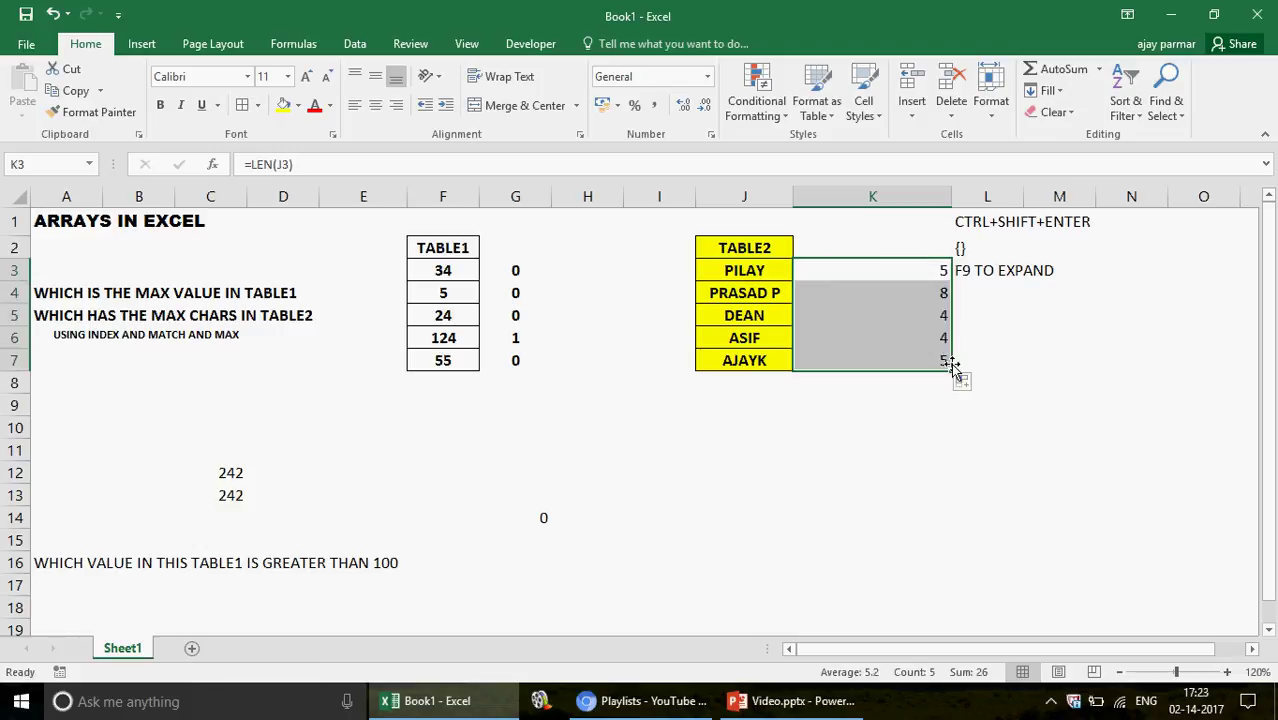
Enter =MAX(K3:K7) in K8 to find the largest character count among the TABLE2 names
click(885, 392)
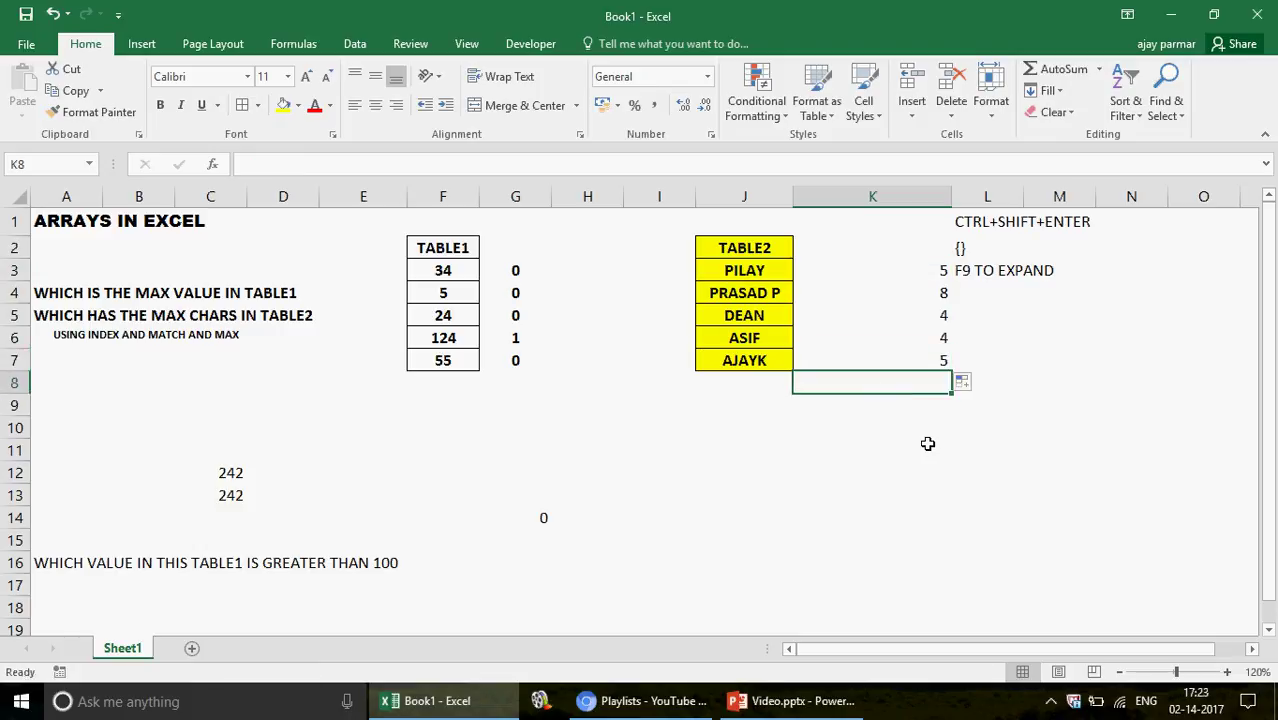
text(=MAX()
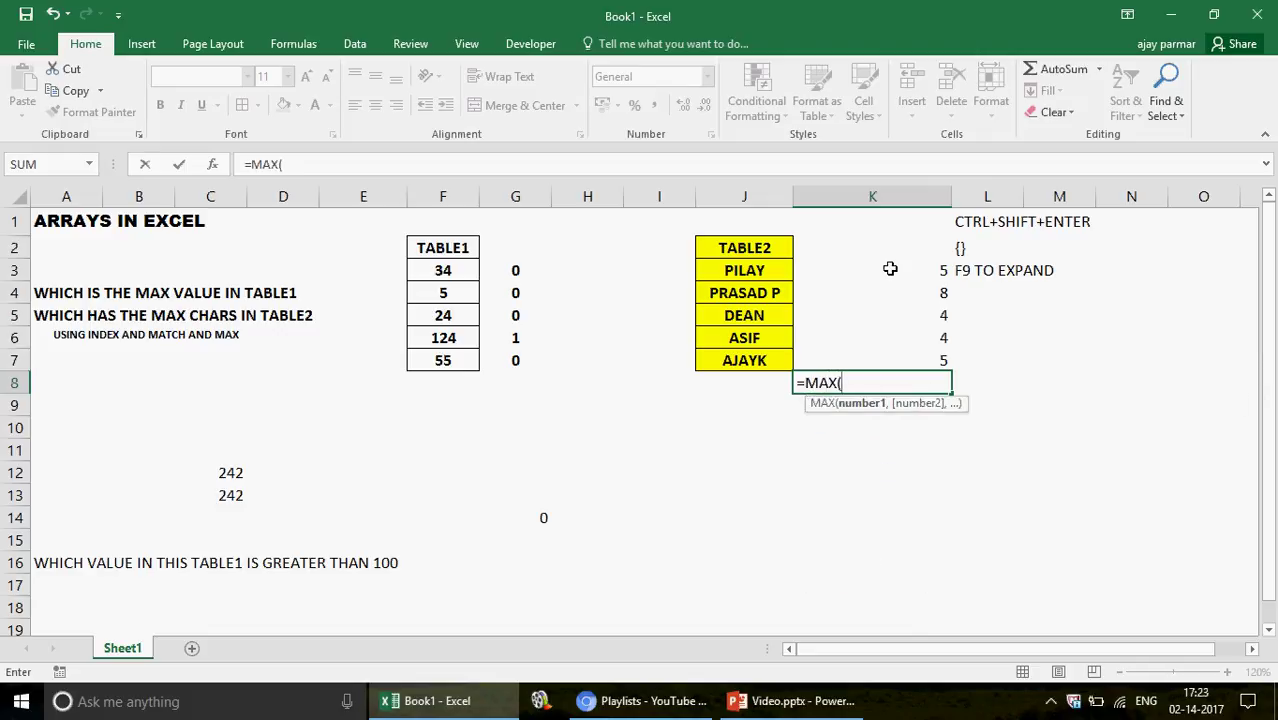
click(855, 270)
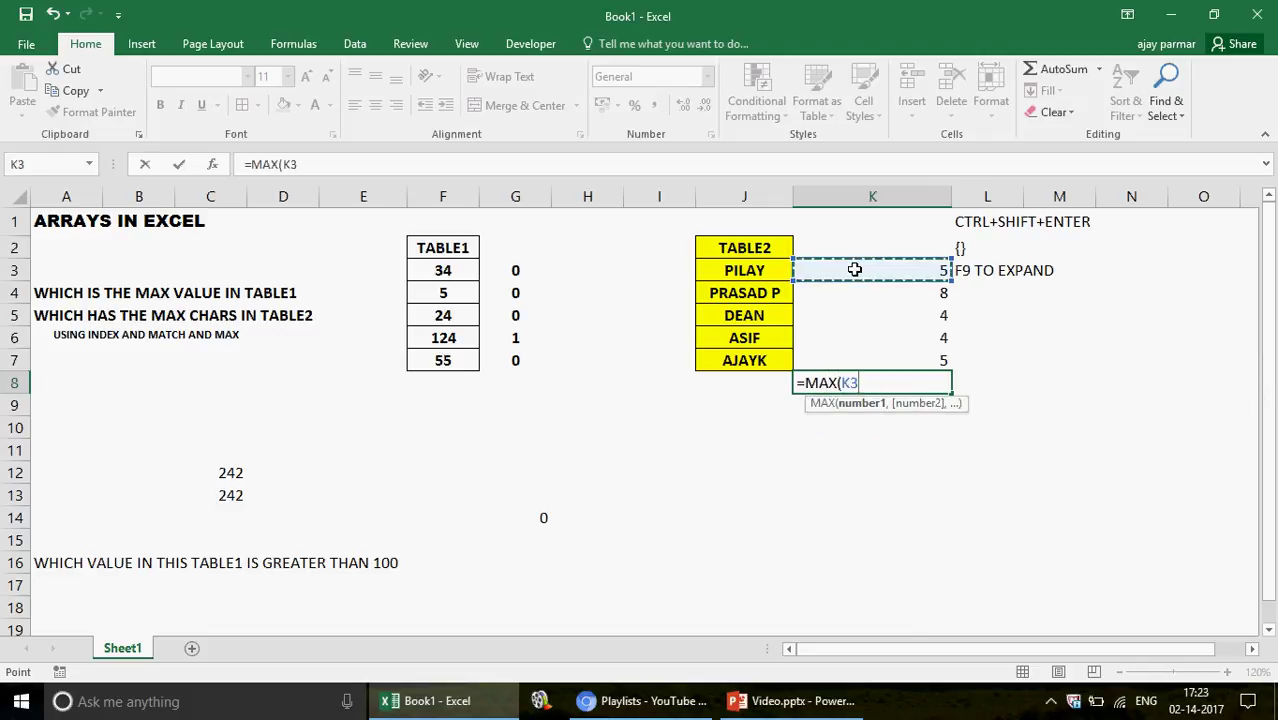
drag(862, 366, 861, 363)
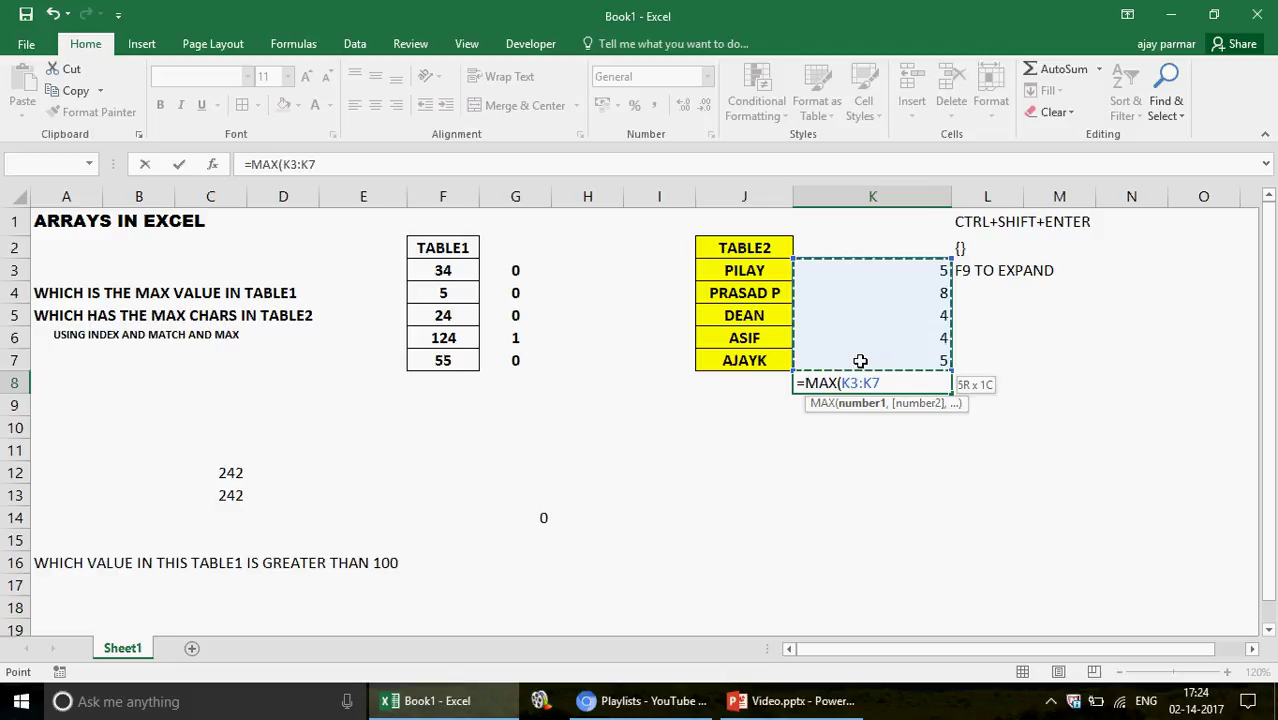
key(ctrl+Return)
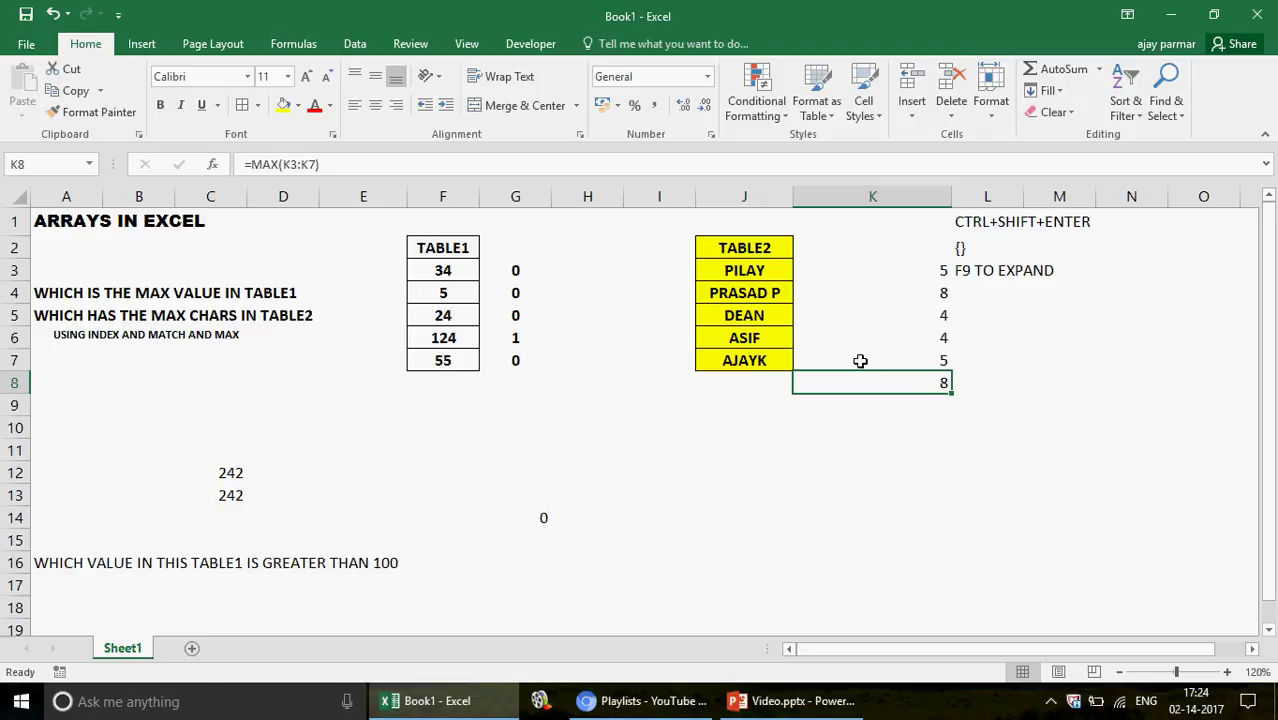
Look through the LEN formulas in K3:K7 and compare them with the MAX formula in K8
key(Left)
key(Up)
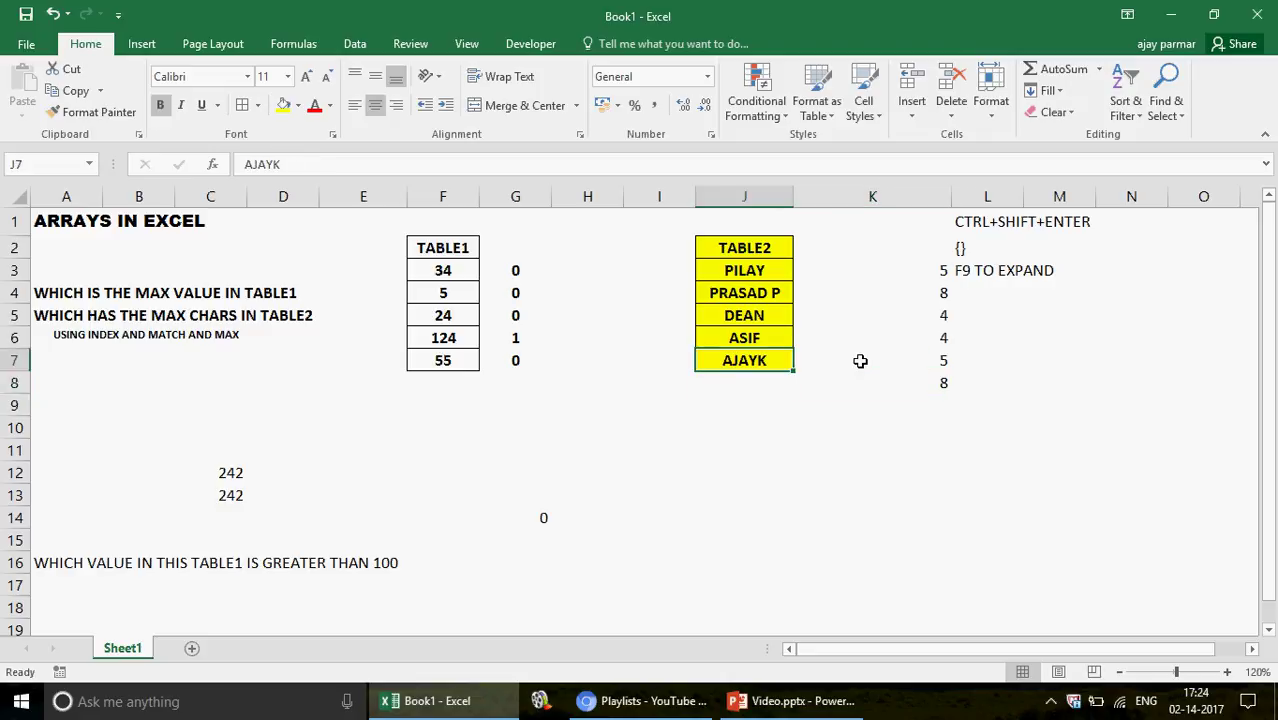
key(Right)
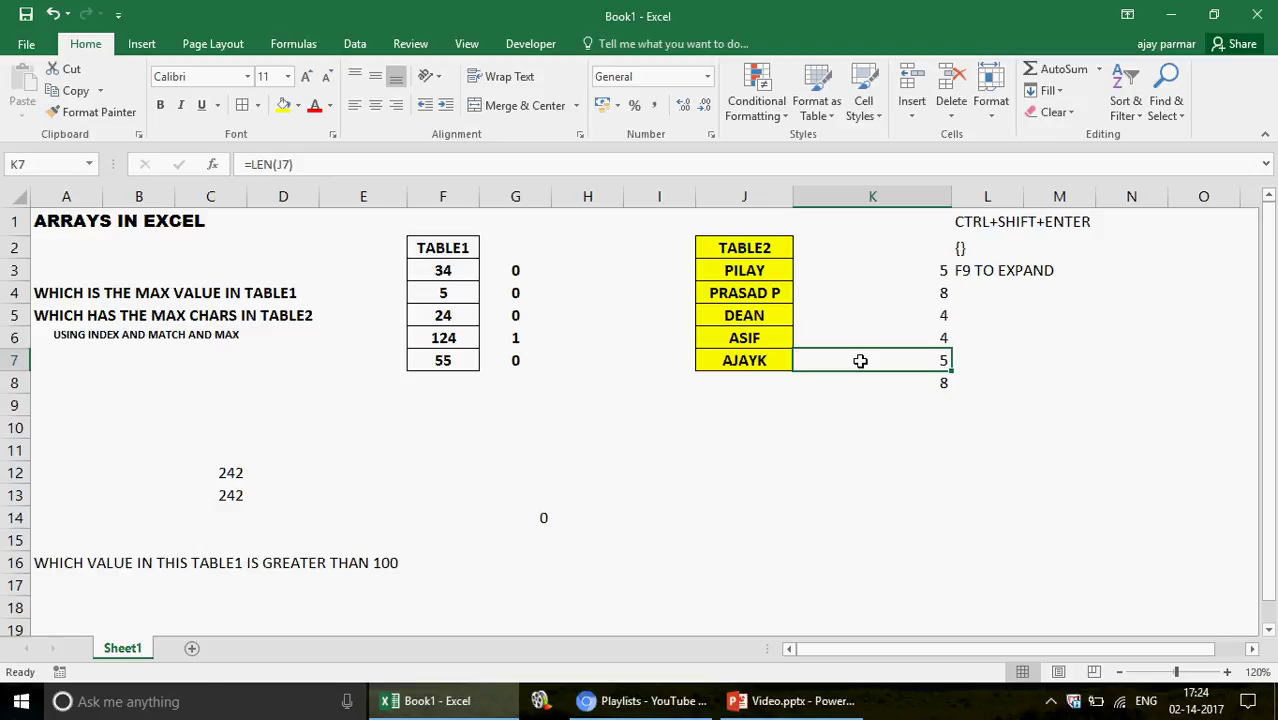
key(Up)
key(Up)
key(Up)
key(Up)
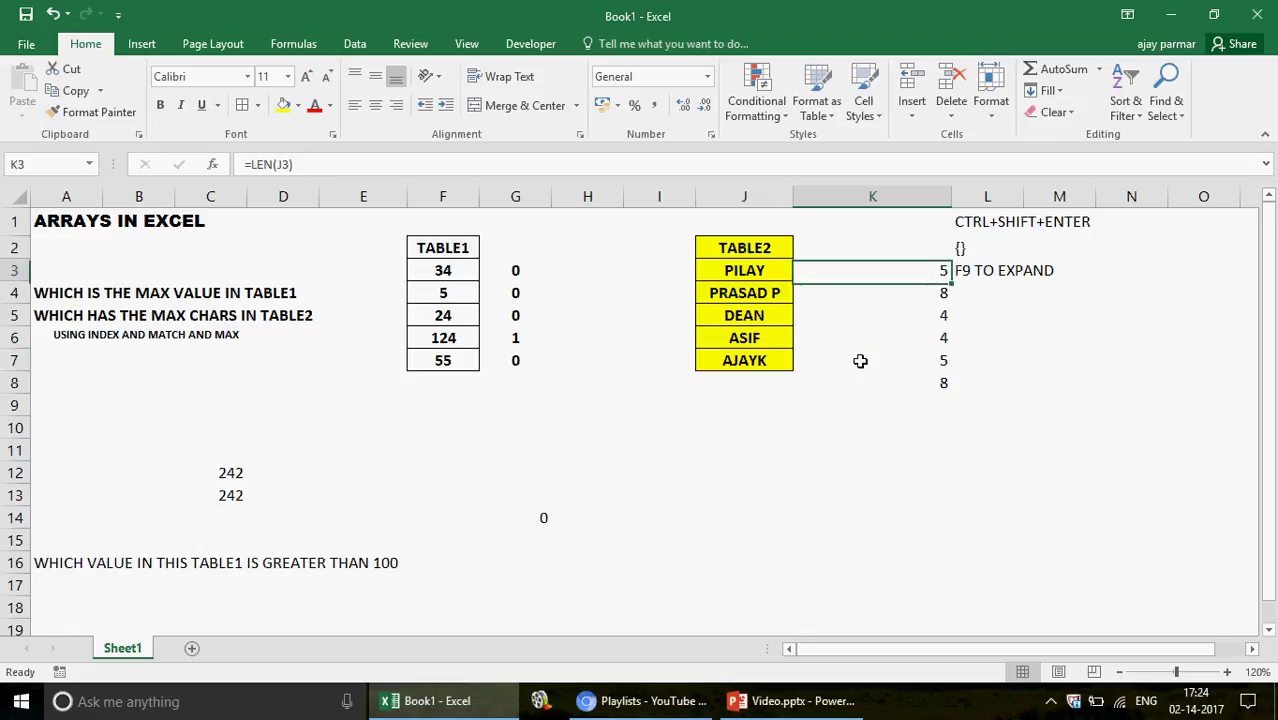
key(Down)
key(Down)
key(Down)
key(Down)
key(Down)
key(Down)
key(Up)
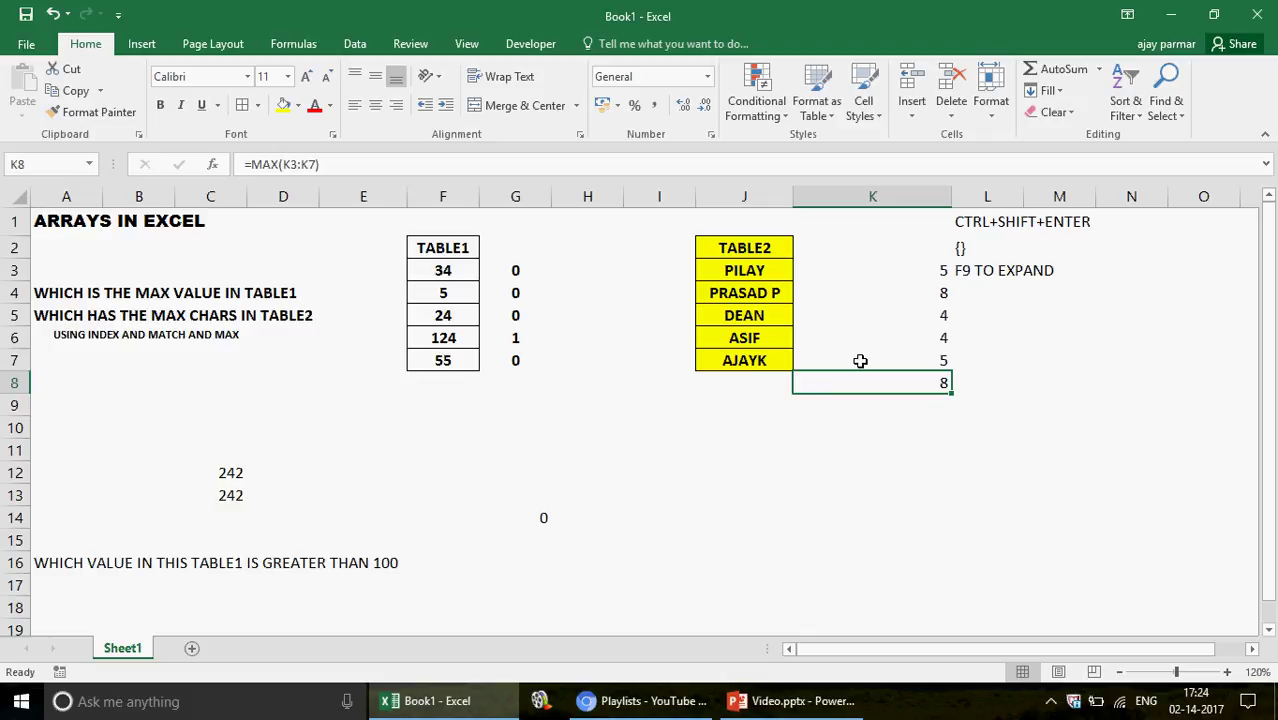
Enter =MATCH(K8,K3:K7,0) in L8 to find the position of the maximum length
key(Right)
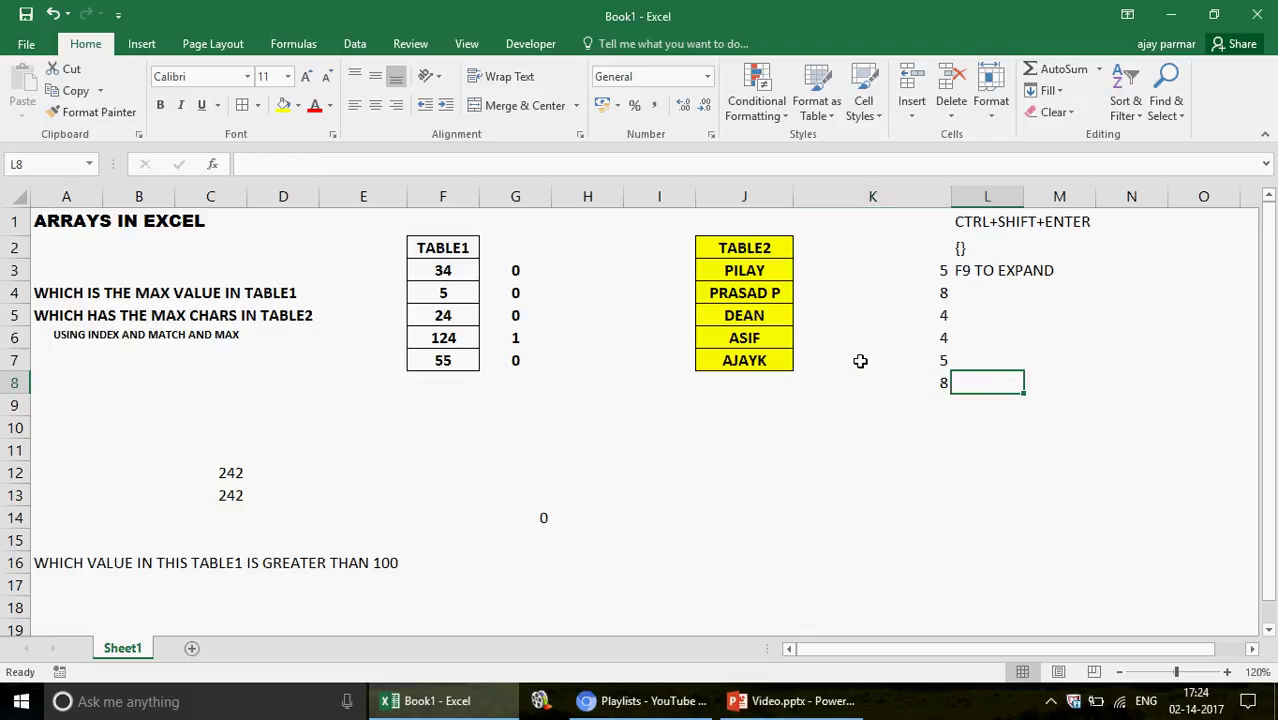
text(=MA)
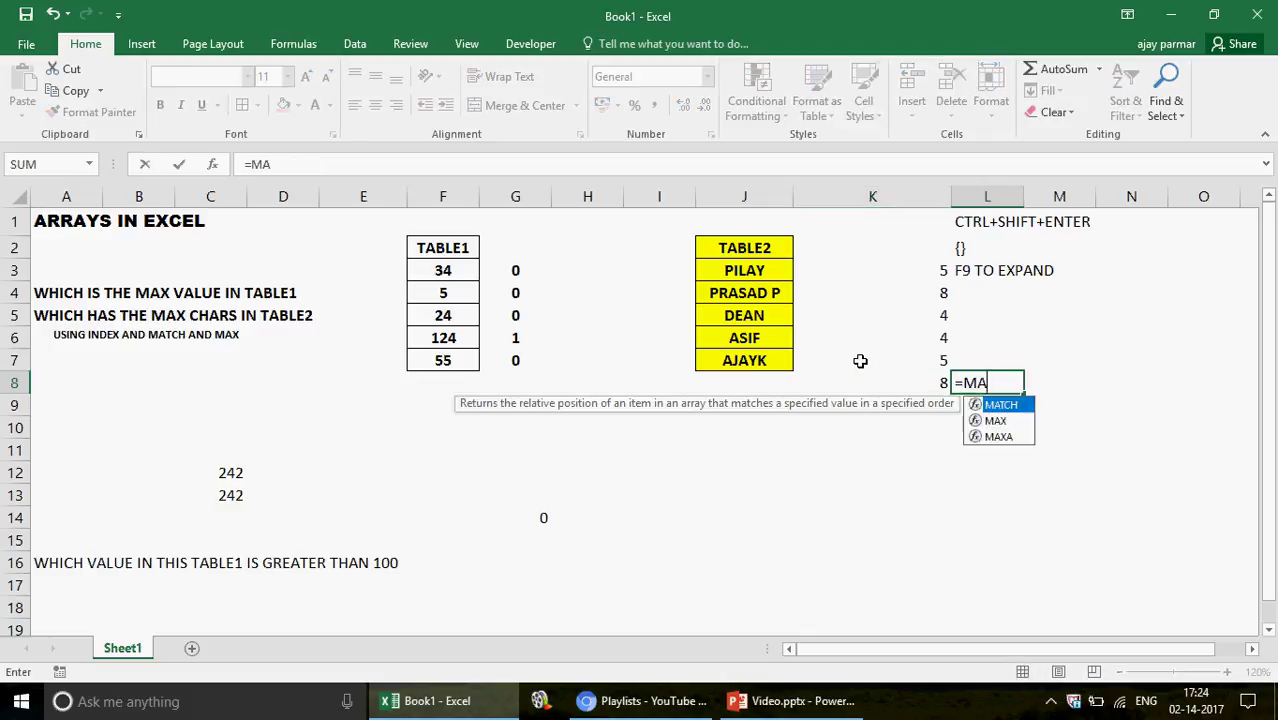
text(TCH()
key(Left)
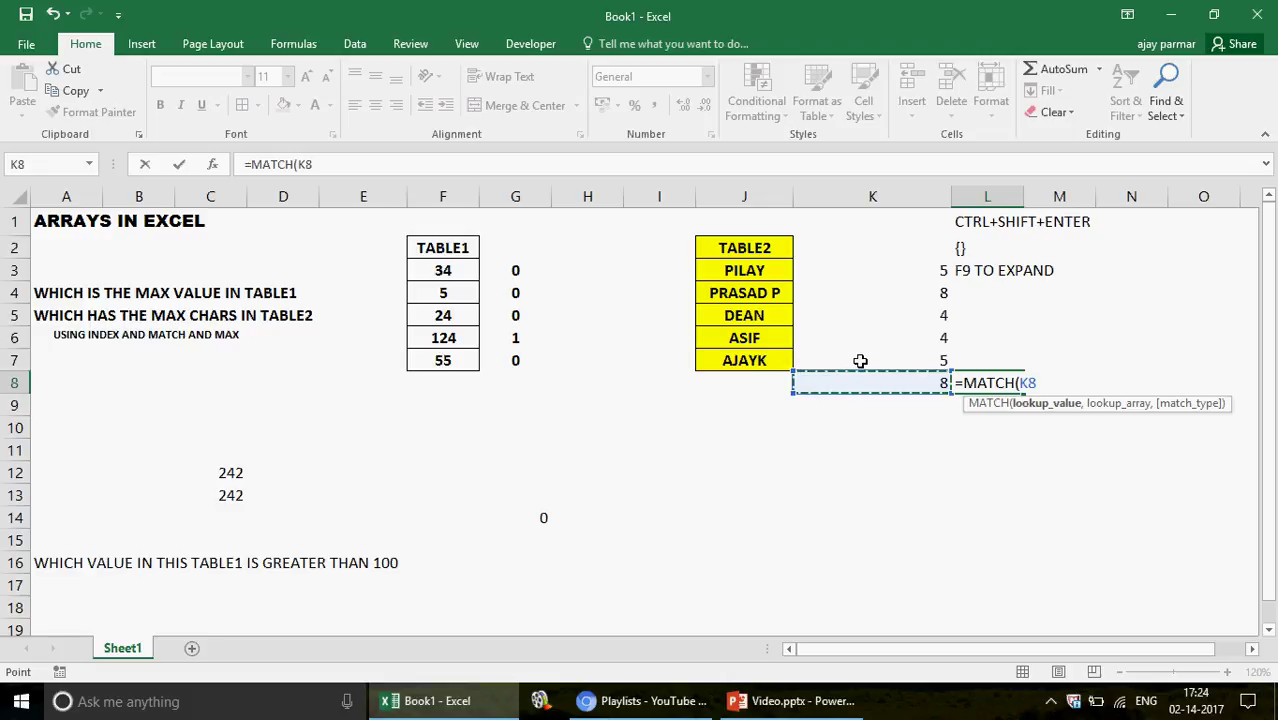
text(,)
click(879, 267)
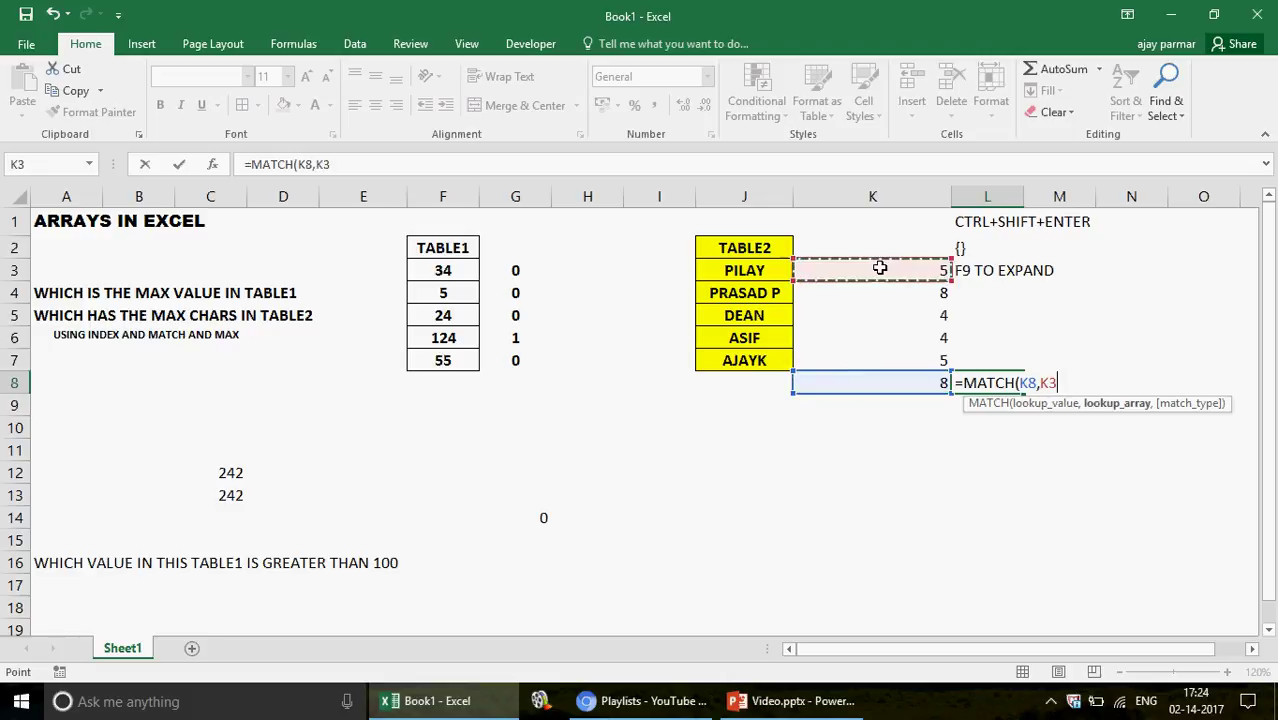
key(shift+Down)
key(shift+Down)
key(shift+Down)
key(shift+Down)
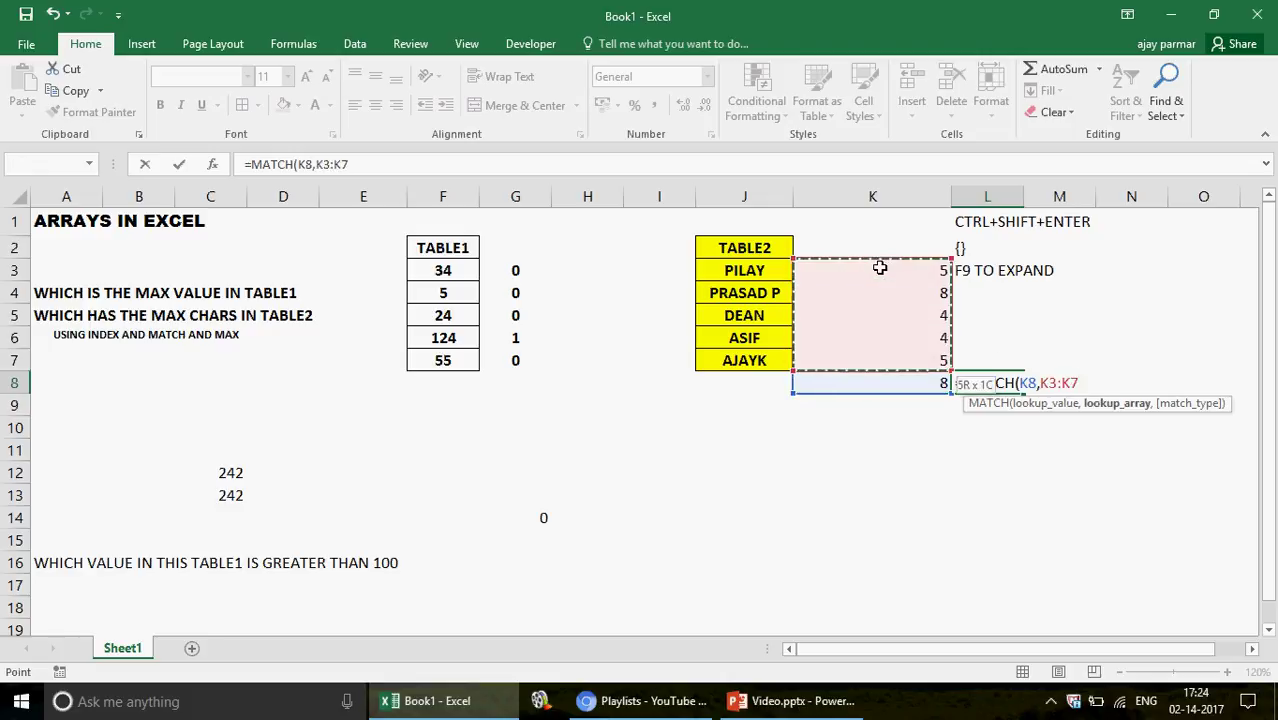
text(,0))
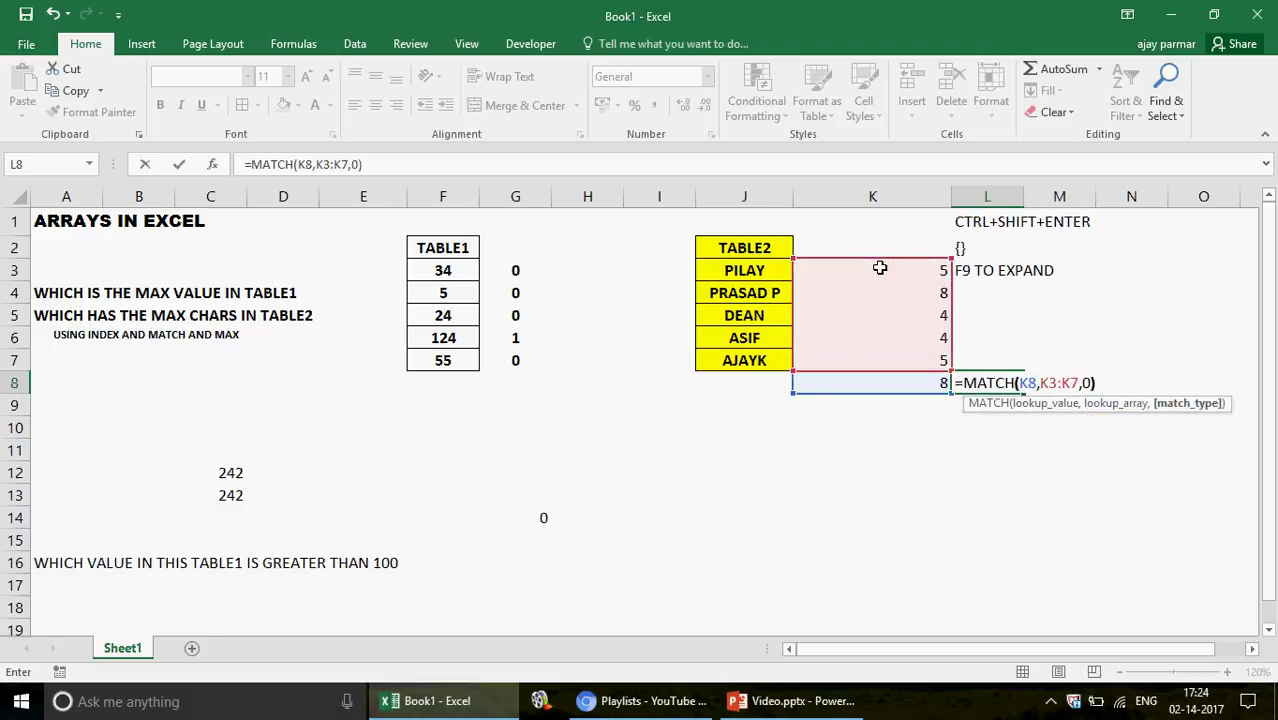
key(ctrl+Return)
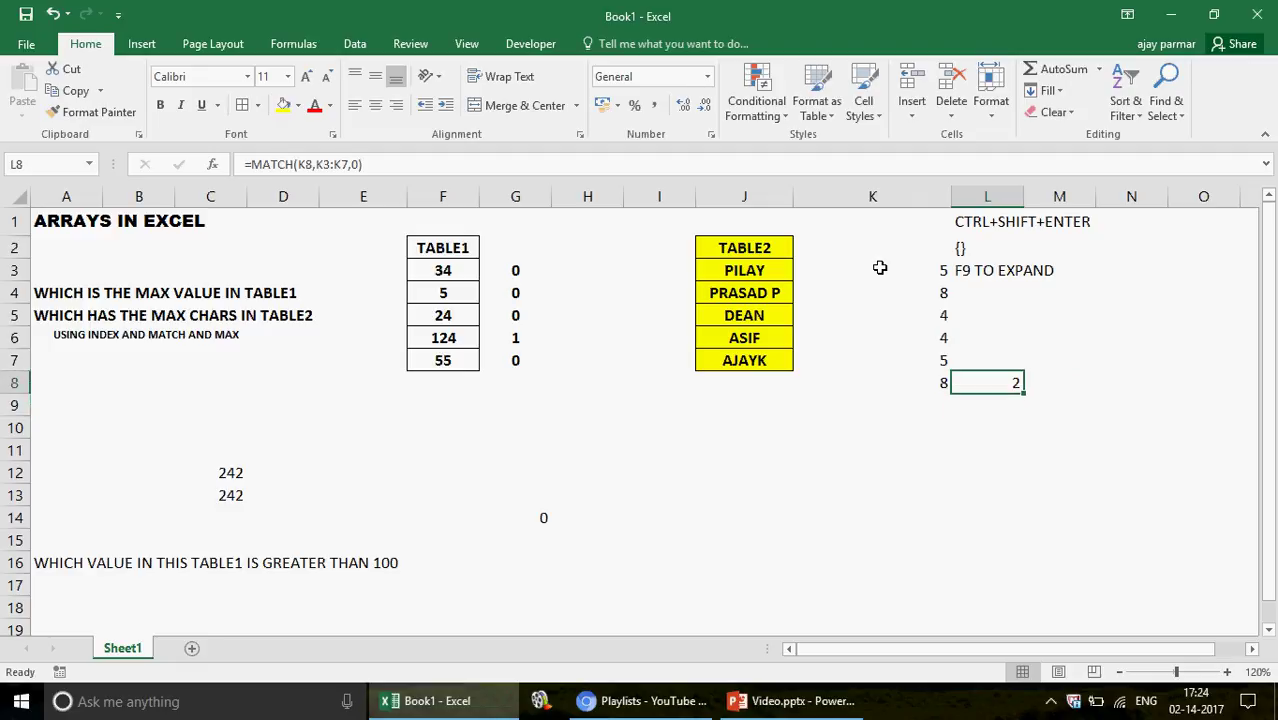
Trace the position returned in L8 to the corresponding row of lengths and names in TABLE2
key(Down)
key(Left)
key(Left)
key(Left)
key(Right)
key(Right)
key(Right)
key(Up)
key(Up)
key(Up)
key(Up)
key(Up)
key(Left)
key(Left)
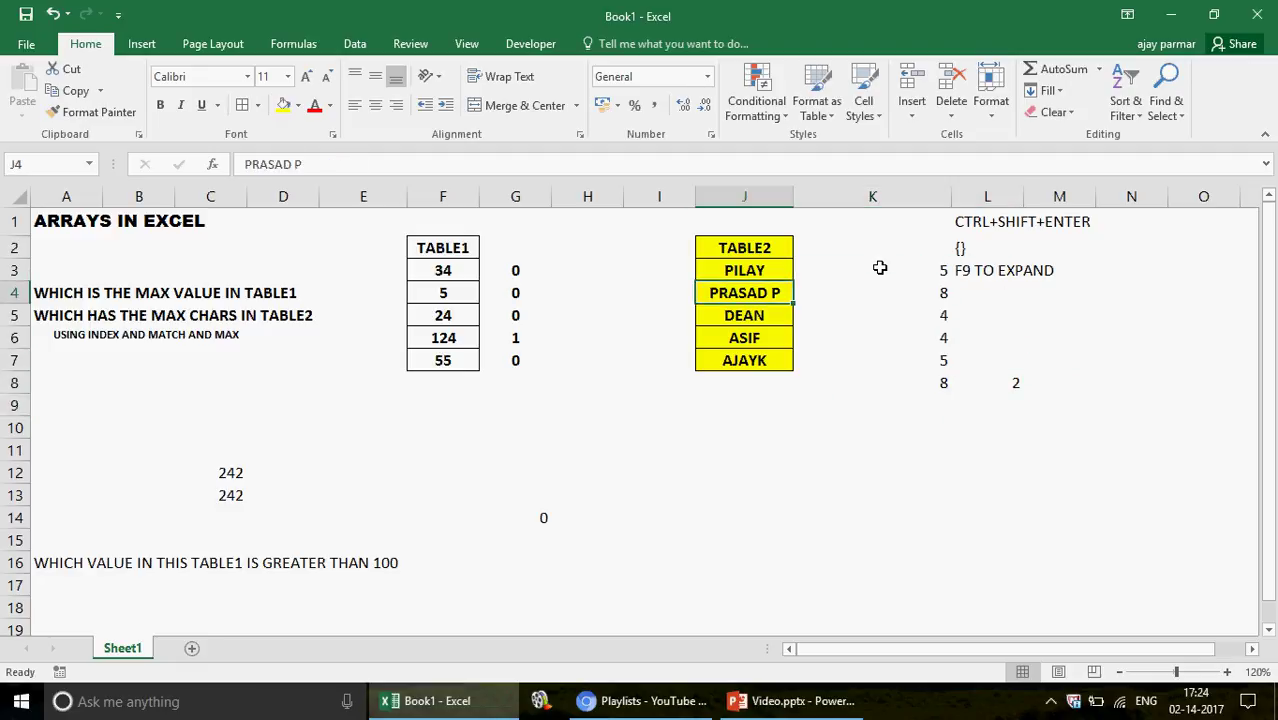
Enter =INDEX(J3:J7,L8,1) in J10 to return the TABLE2 name with the most characters
key(Down)
key(Down)
key(Down)
key(Down)
key(Down)
key(Down)
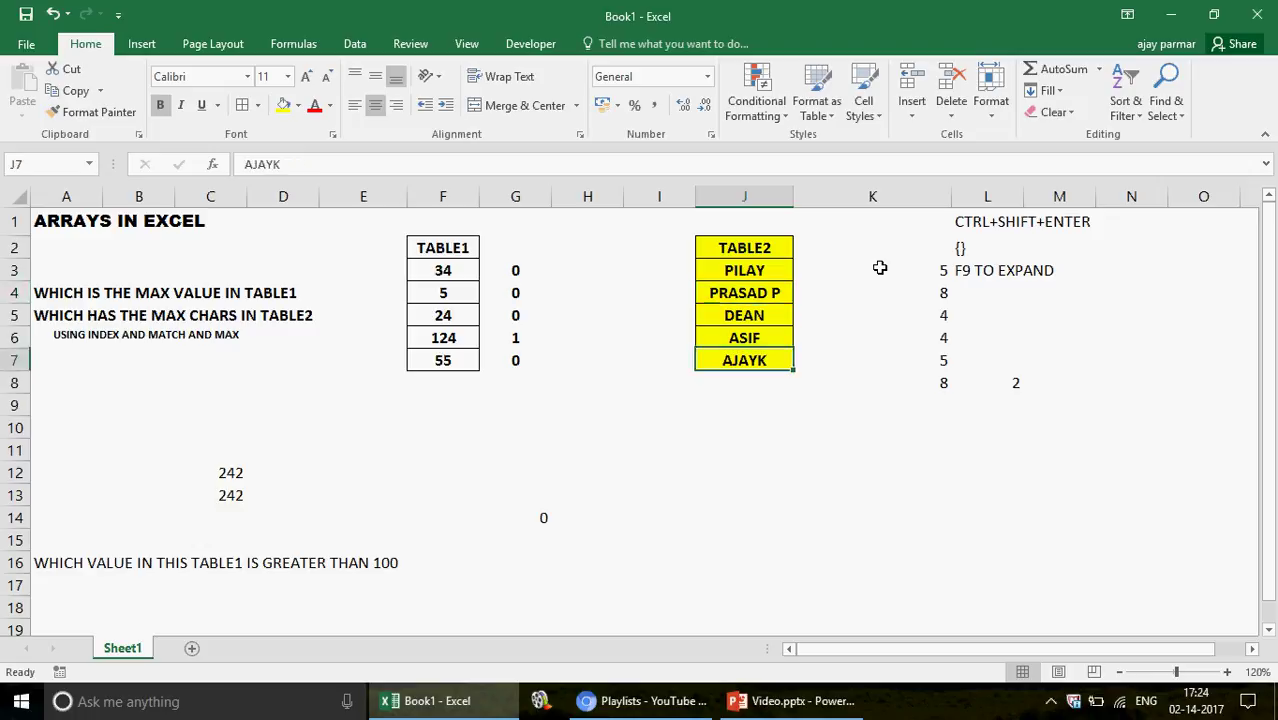
text(=INDEX()
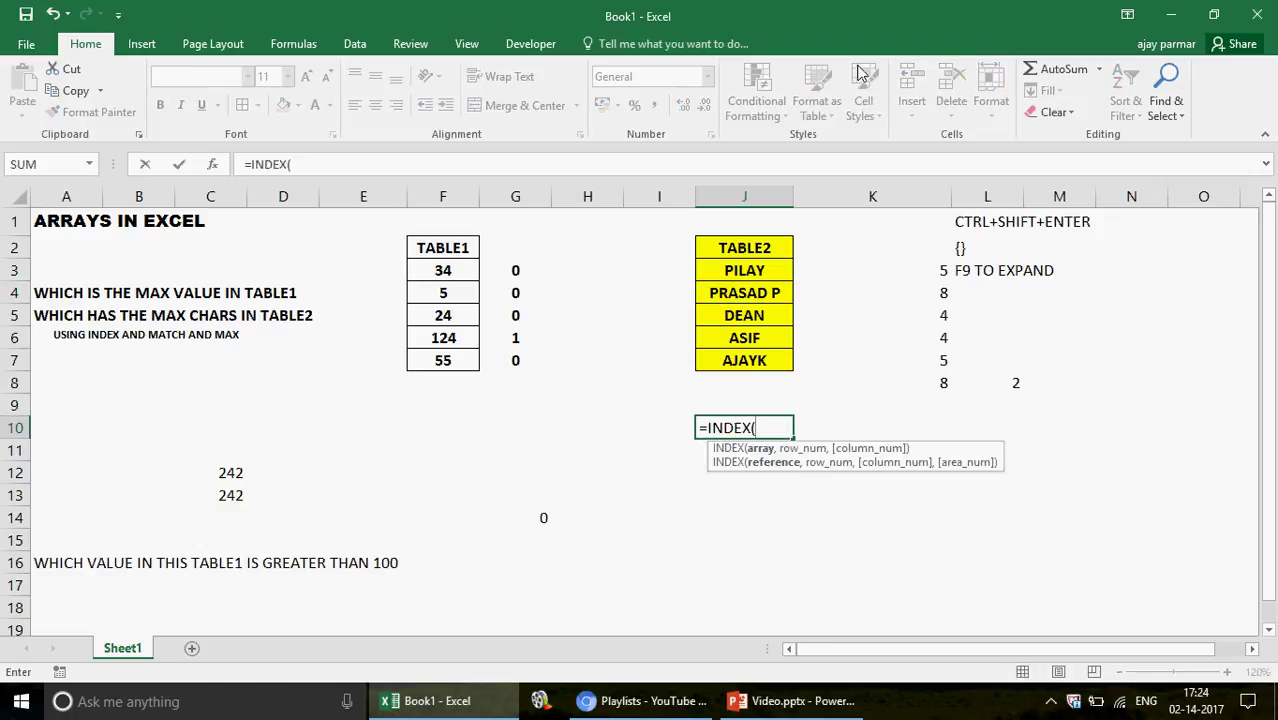
click(760, 279)
drag(760, 279, 770, 362)
text(,)
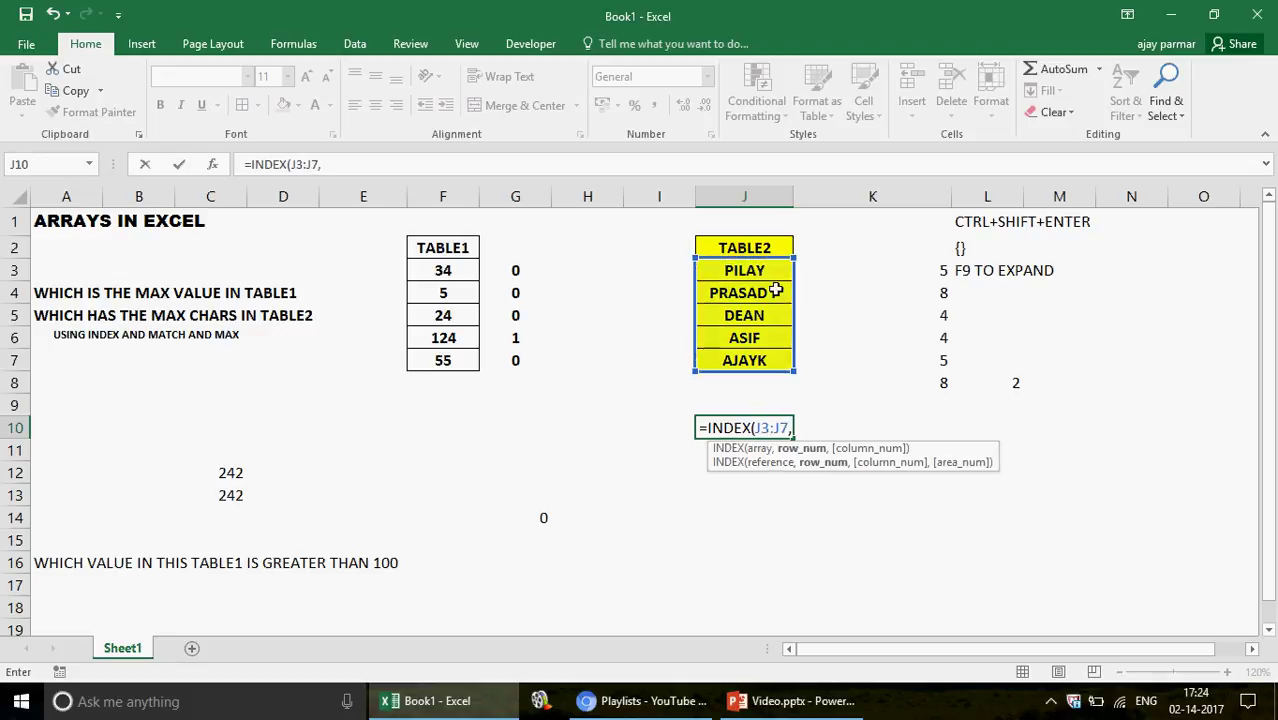
click(1013, 382)
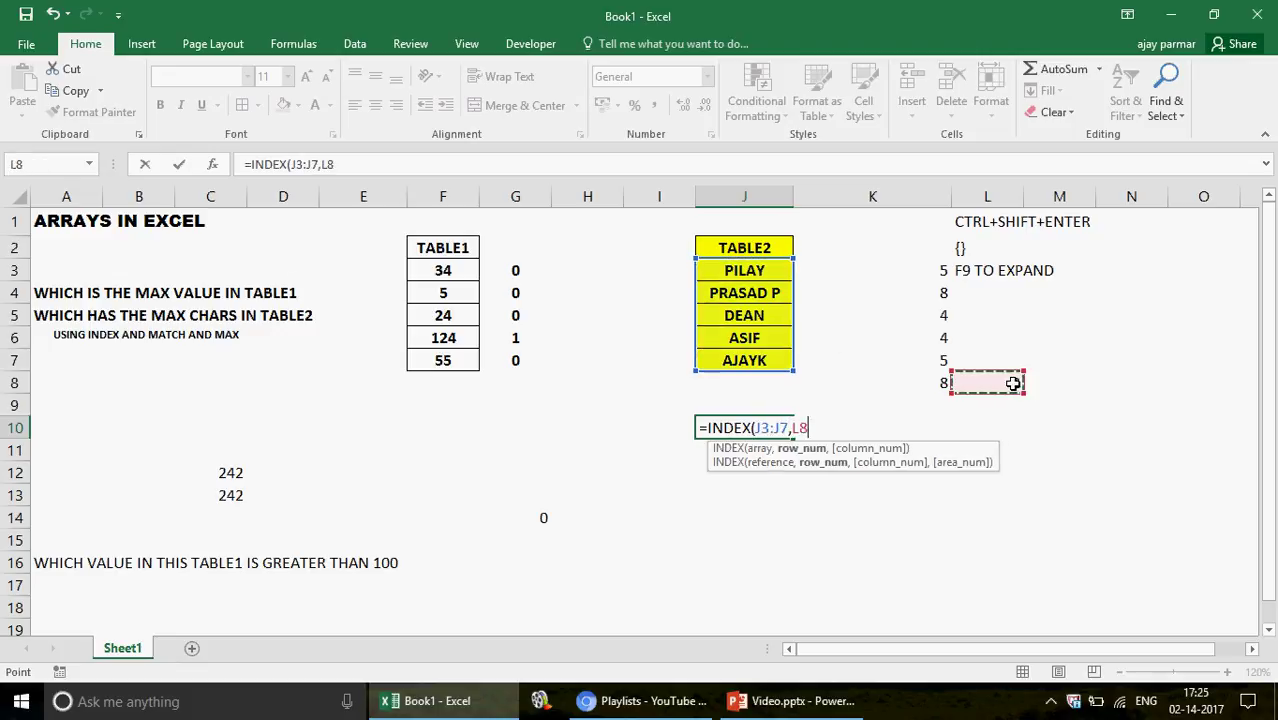
text(,)
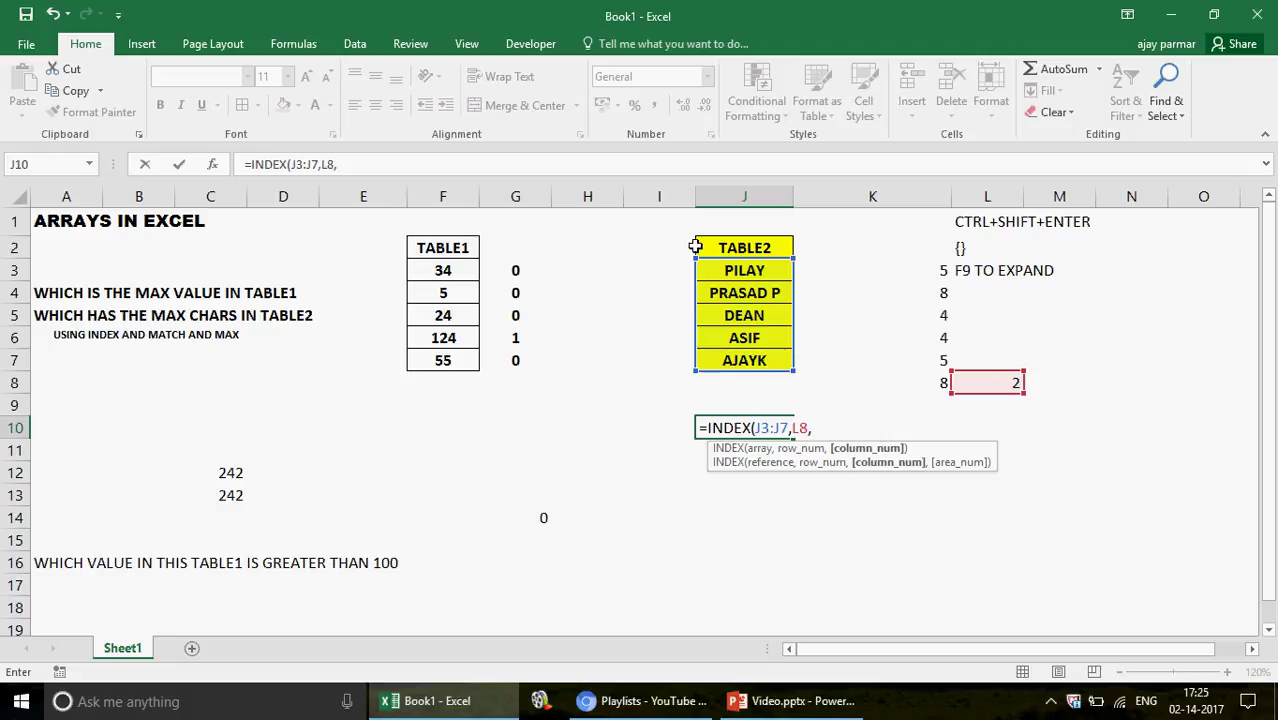
text(1))
key(ctrl+Return)
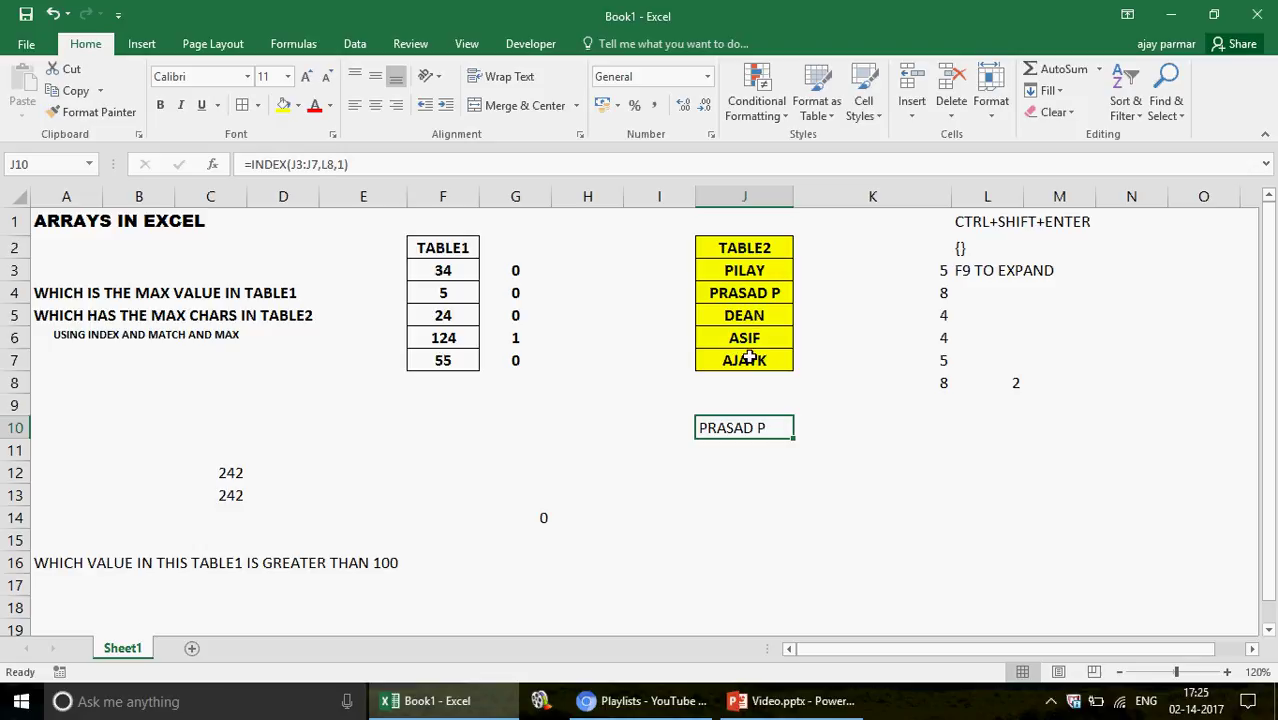
Lengthen the last TABLE2 name in J7 by adding a partial surname, and check the INDEX formula in J10
click(742, 312)
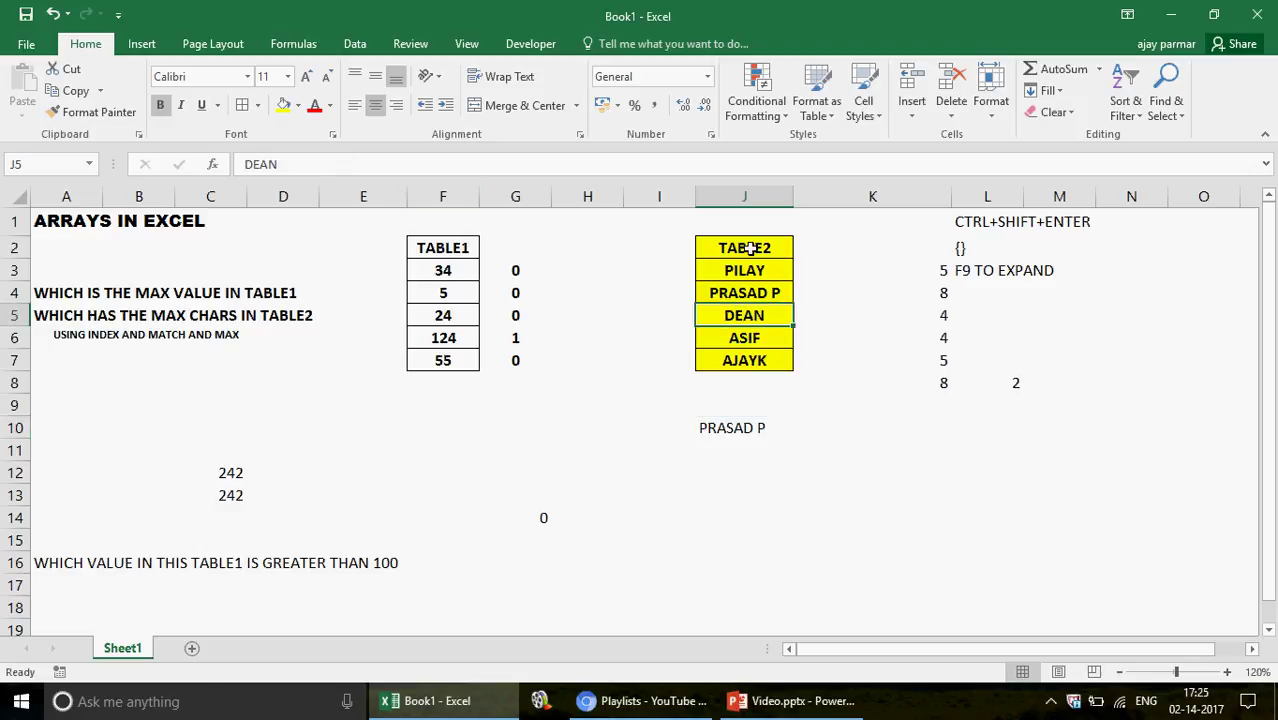
click(758, 360)
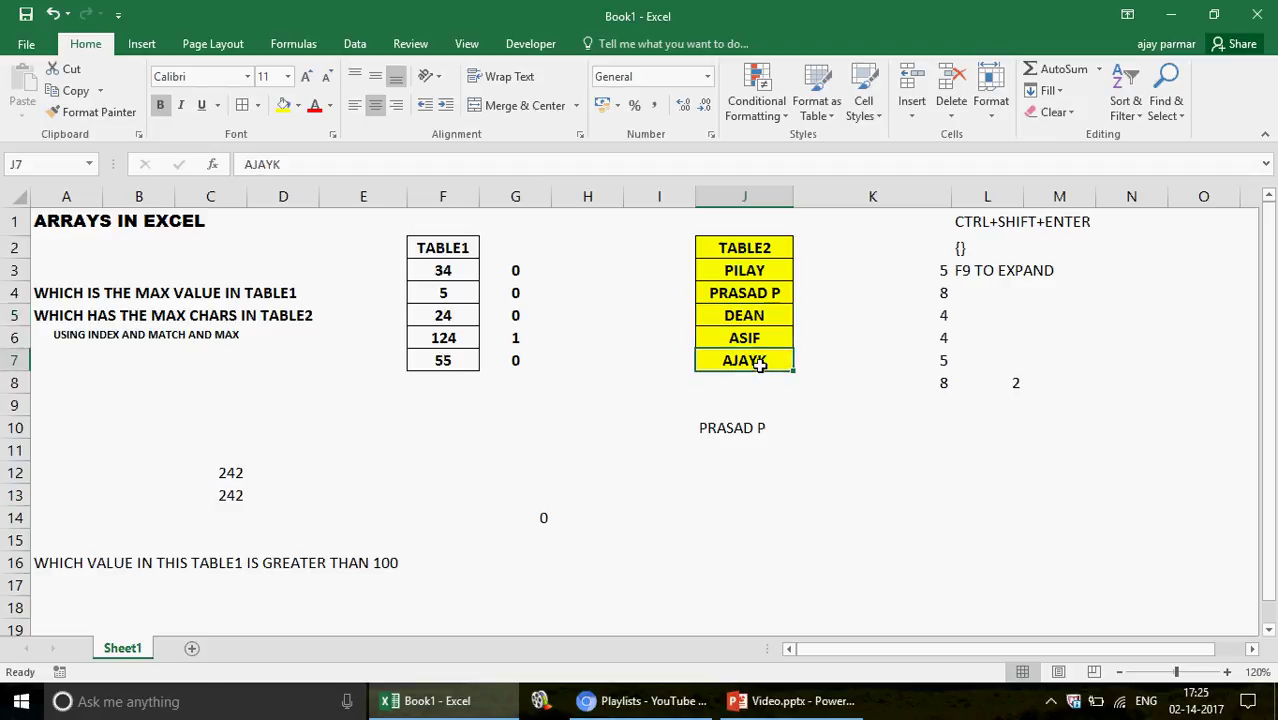
click(455, 163)
text(PARM)
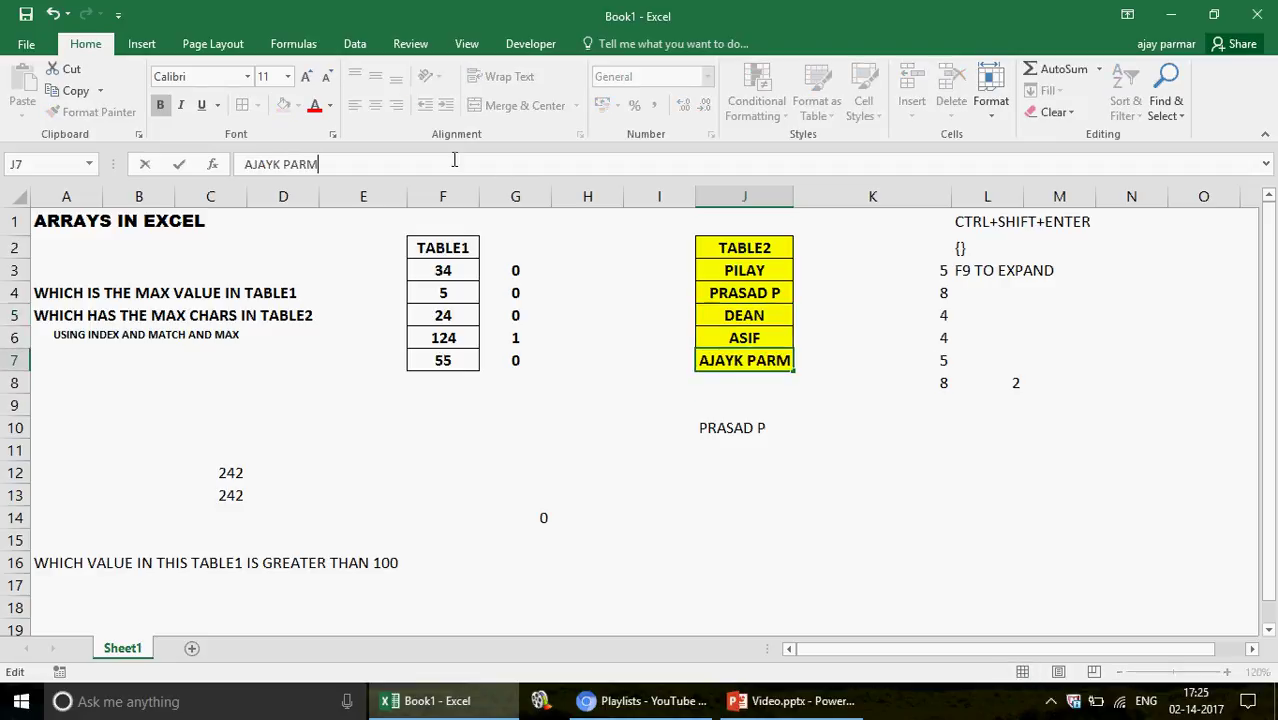
key(Return)
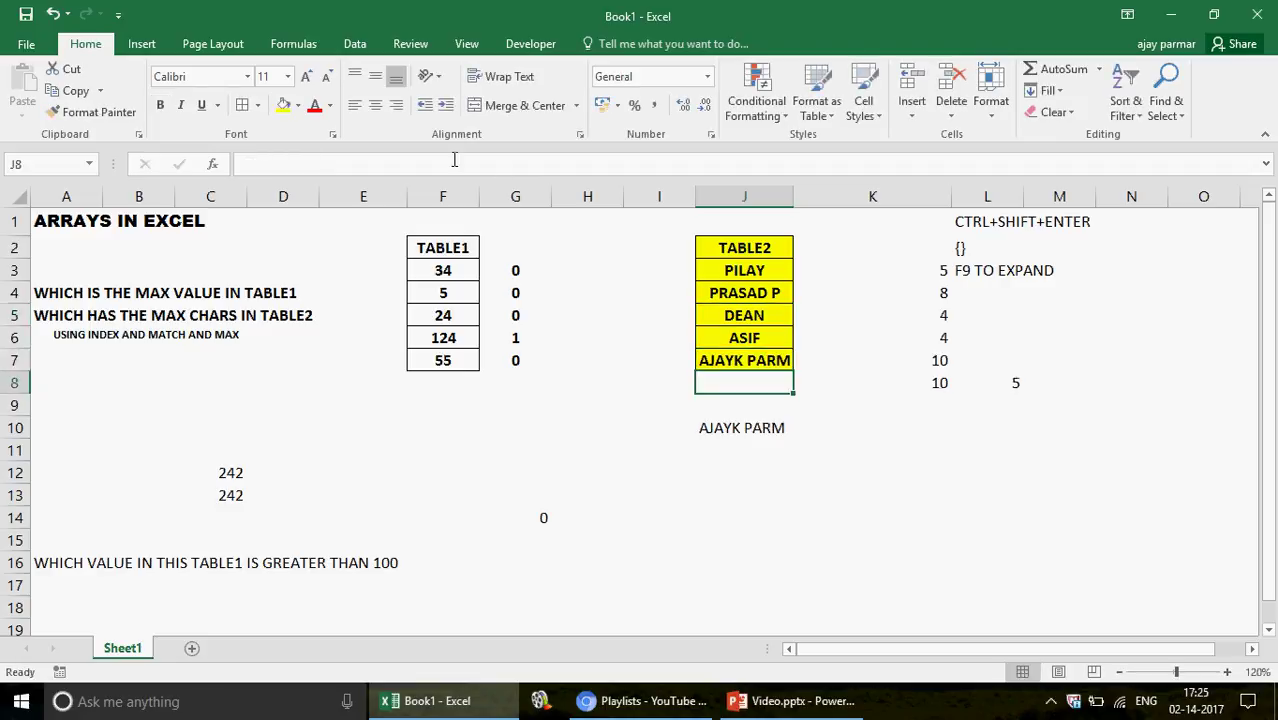
click(731, 428)
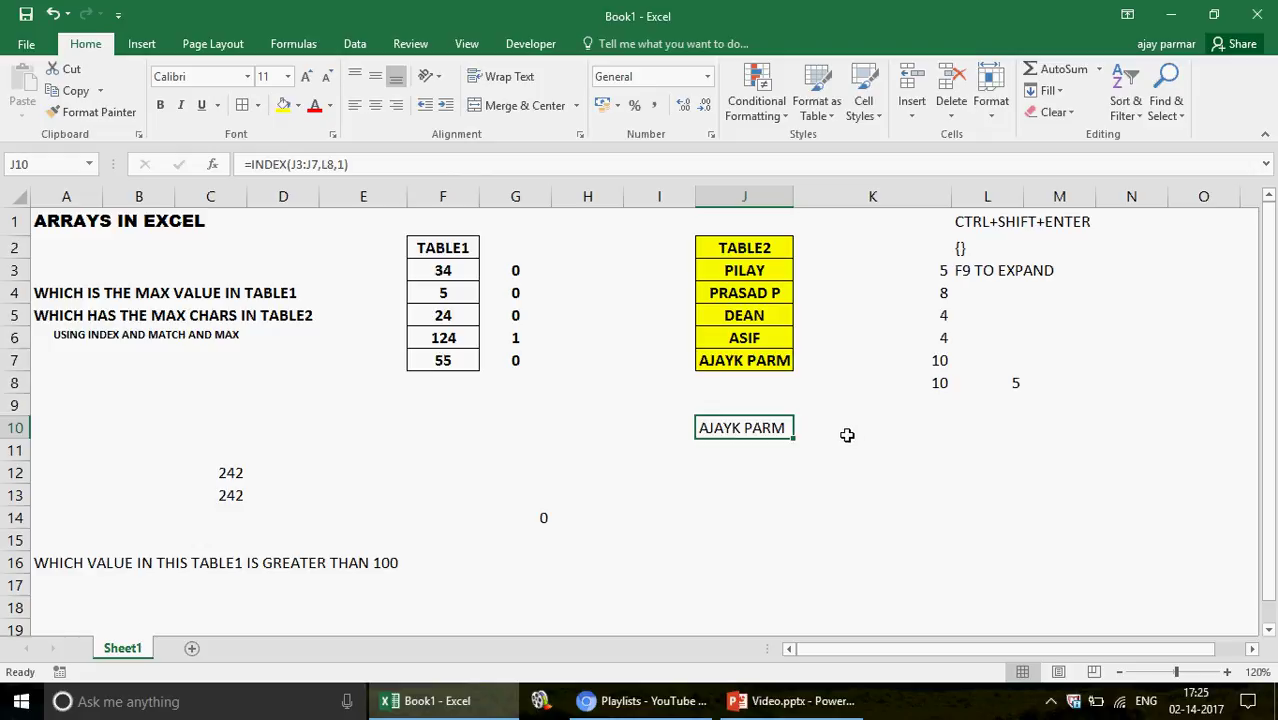
Review the helper LEN formulas in K3:K7 and the updated MAX formula in K8
drag(890, 277, 890, 283)
key(shift+Down)
key(shift+Down)
key(shift+Down)
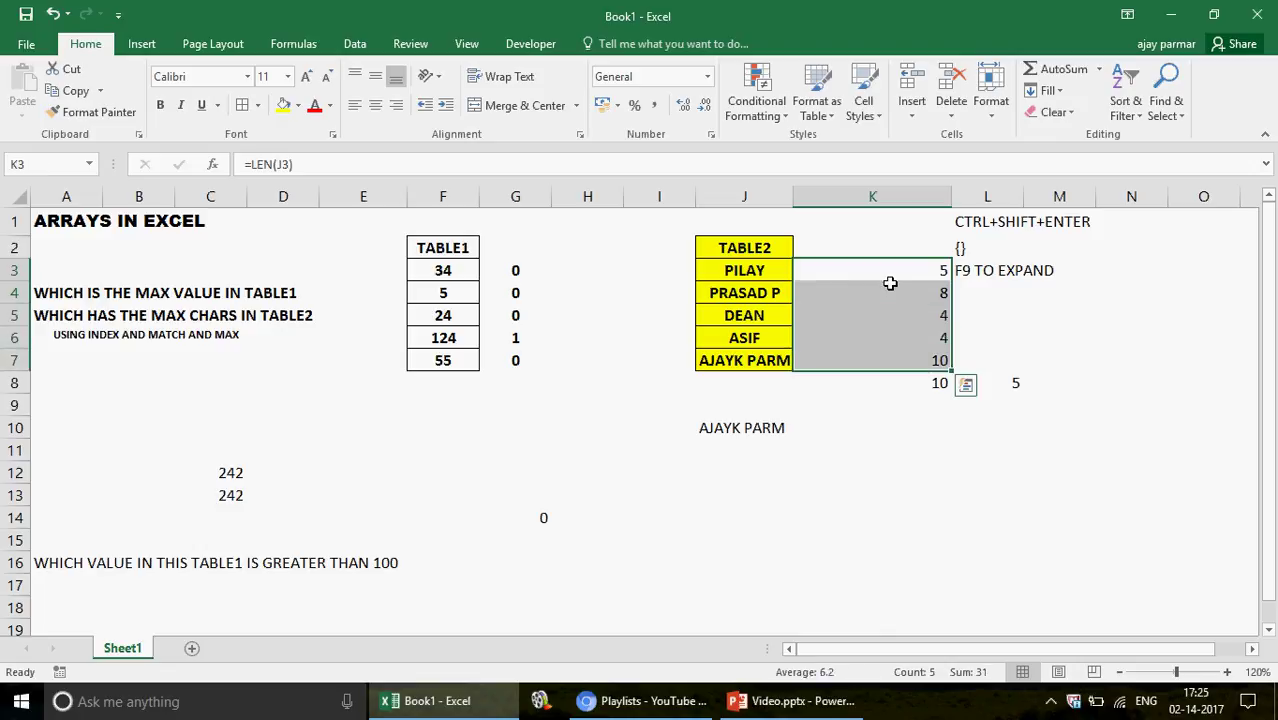
key(Down)
key(Down)
key(Down)
key(Down)
key(Down)
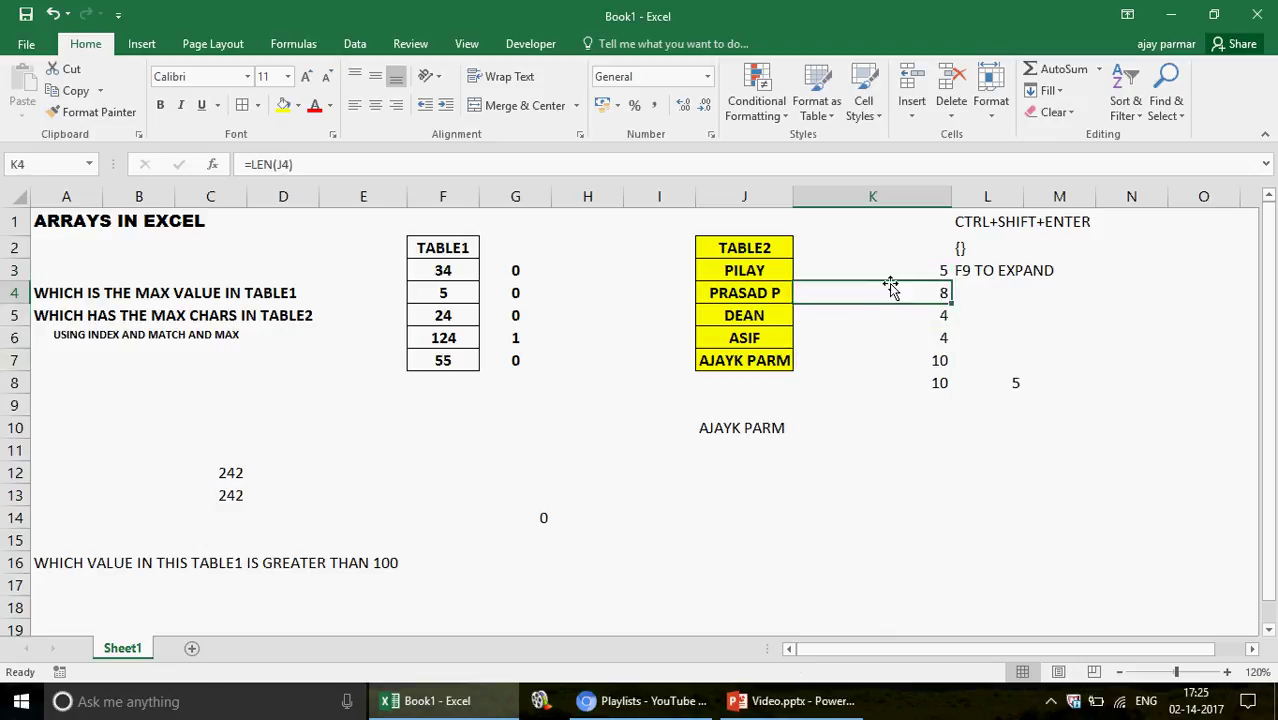
key(Up)
key(Up)
key(Down)
key(Down)
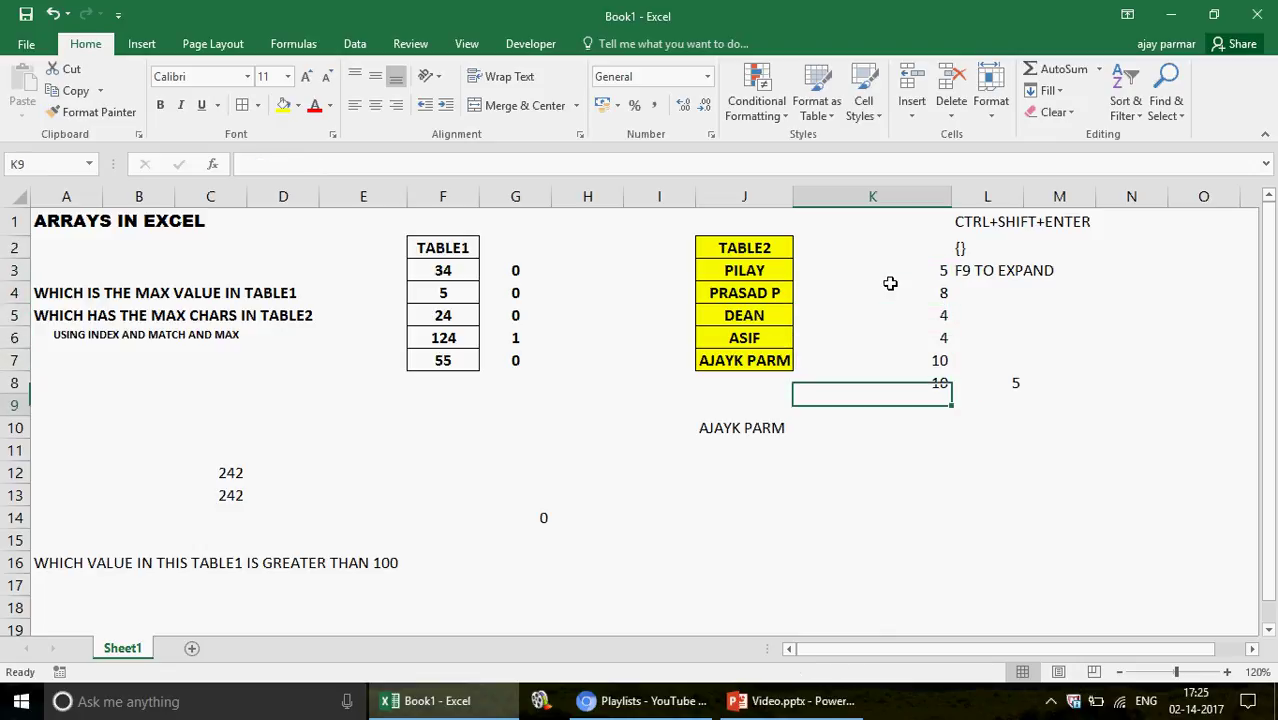
key(Down)
key(Up)
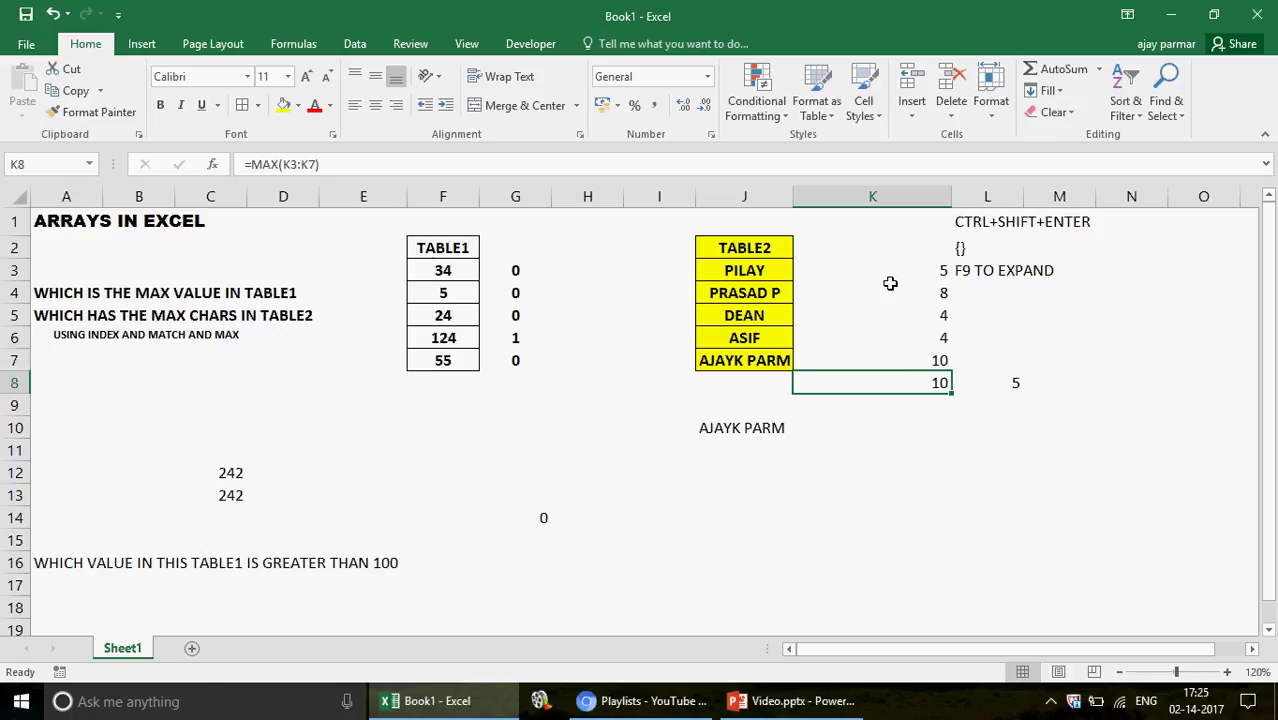
Compare the maximum in K8 with the MATCH position in L8, the TABLE2 names and the INDEX result in J10
key(Right)
key(Left)
key(Right)
key(Left)
key(Up)
key(Up)
key(Up)
key(Up)
key(Up)
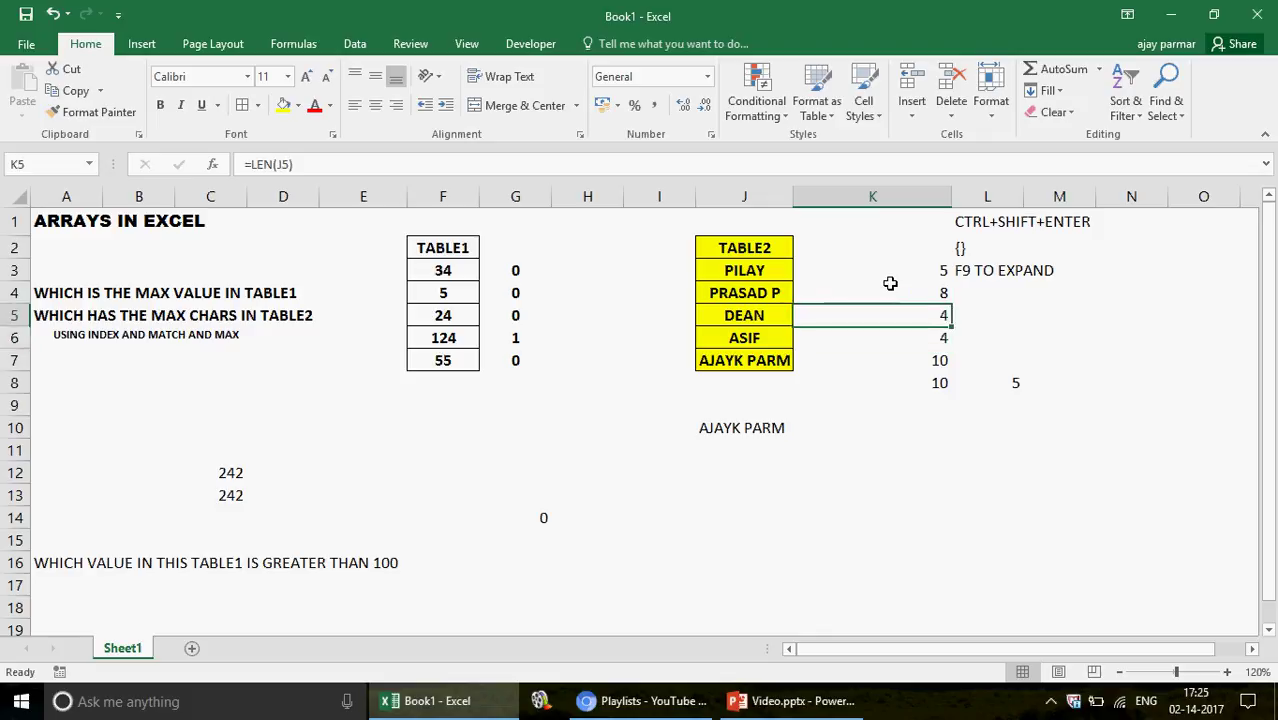
key(Down)
key(Down)
key(Left)
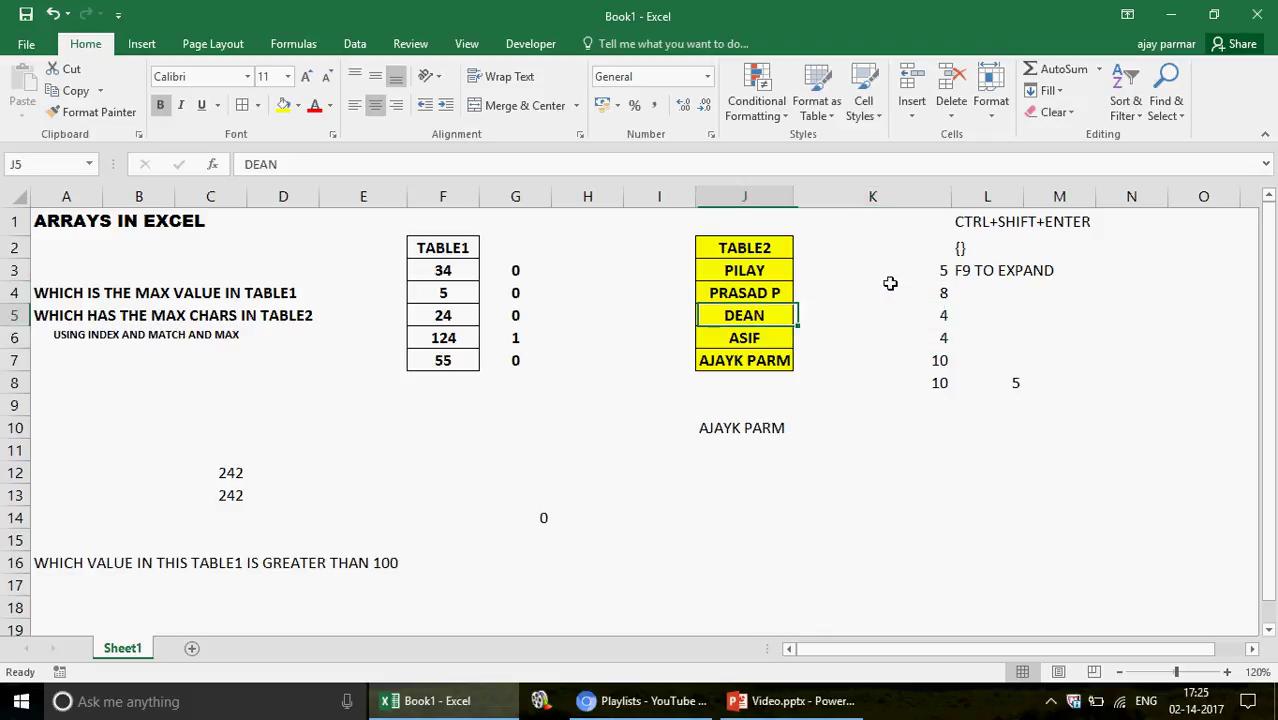
key(Down)
key(Down)
key(Down)
key(Down)
key(Down)
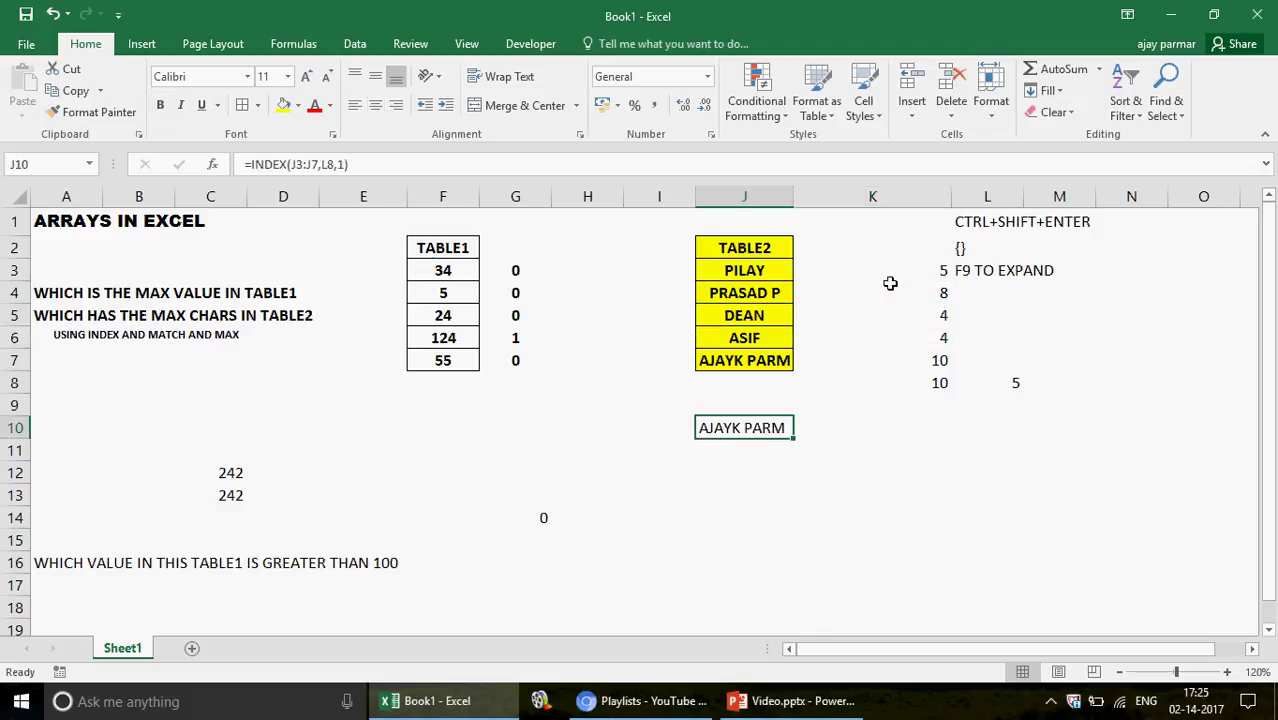
Review the MATCH formula in L8 and the LEN helper formula in K6
key(Up)
key(Up)
key(Right)
key(Right)
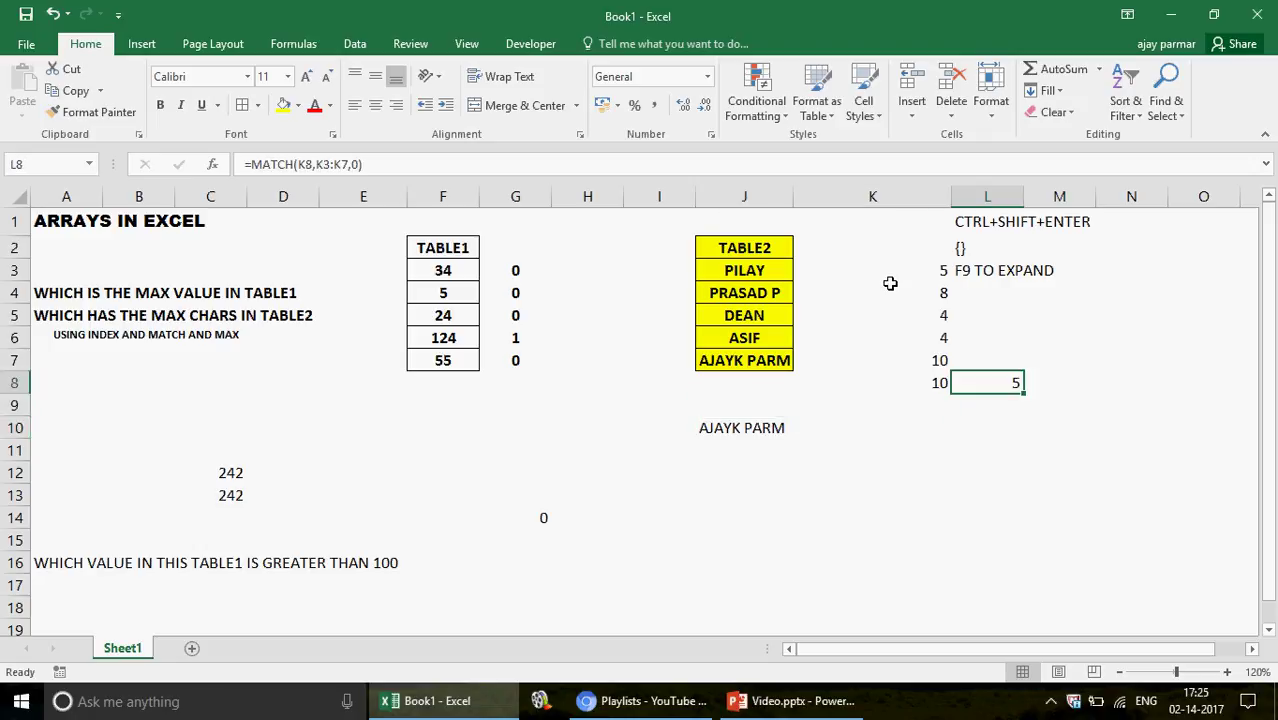
key(Up)
key(Left)
key(Up)
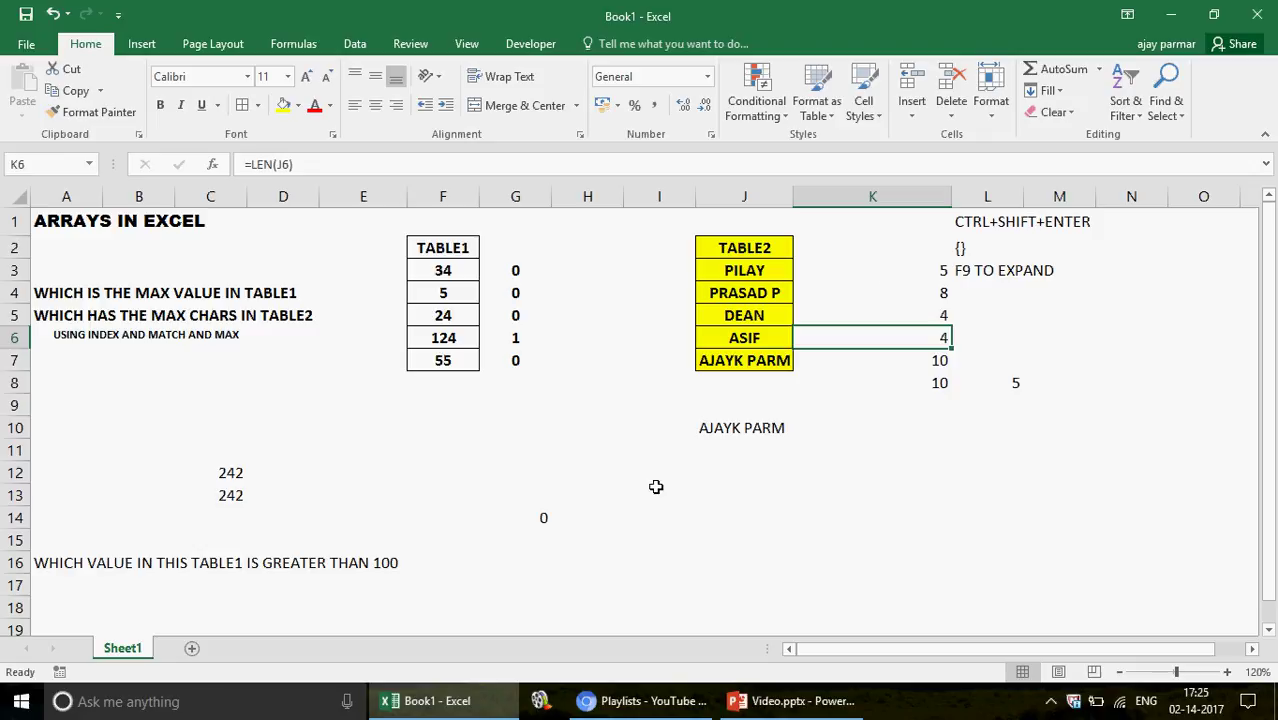
Enter =(J3:J7) in I12 as an array formula referencing all TABLE2 names
click(625, 477)
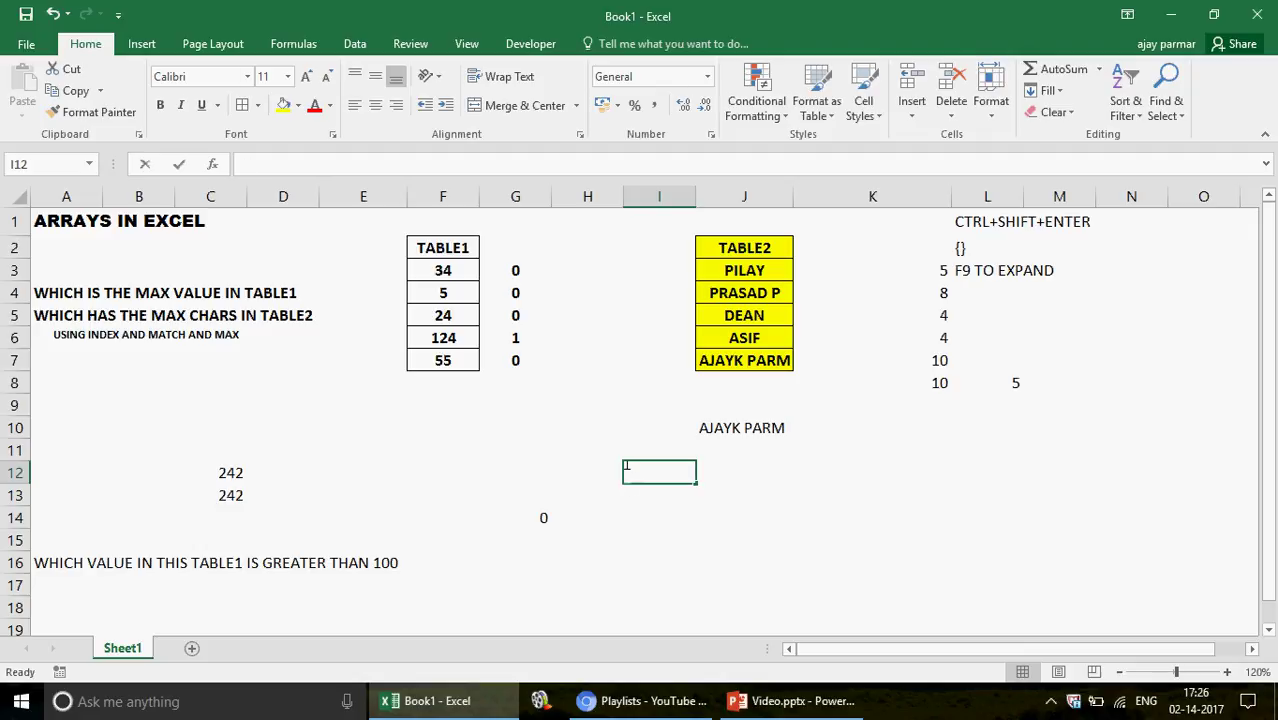
text(=()
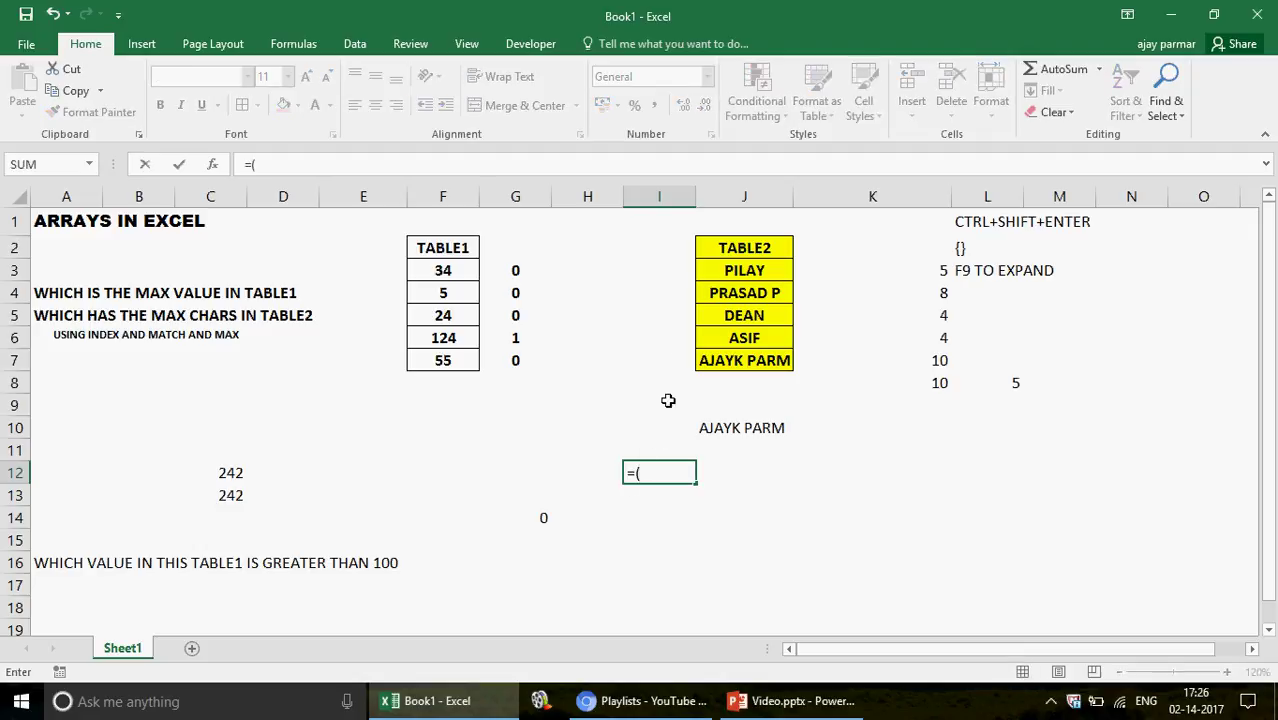
click(757, 264)
drag(757, 360, 757, 360)
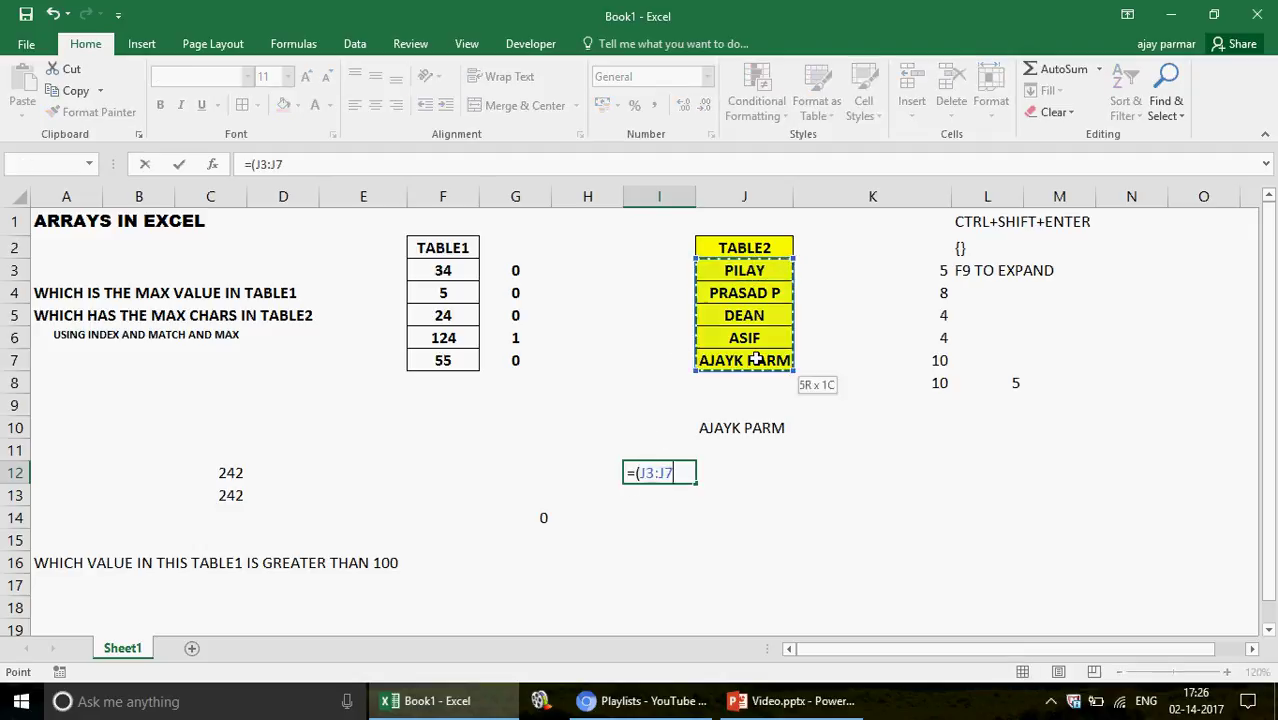
text())
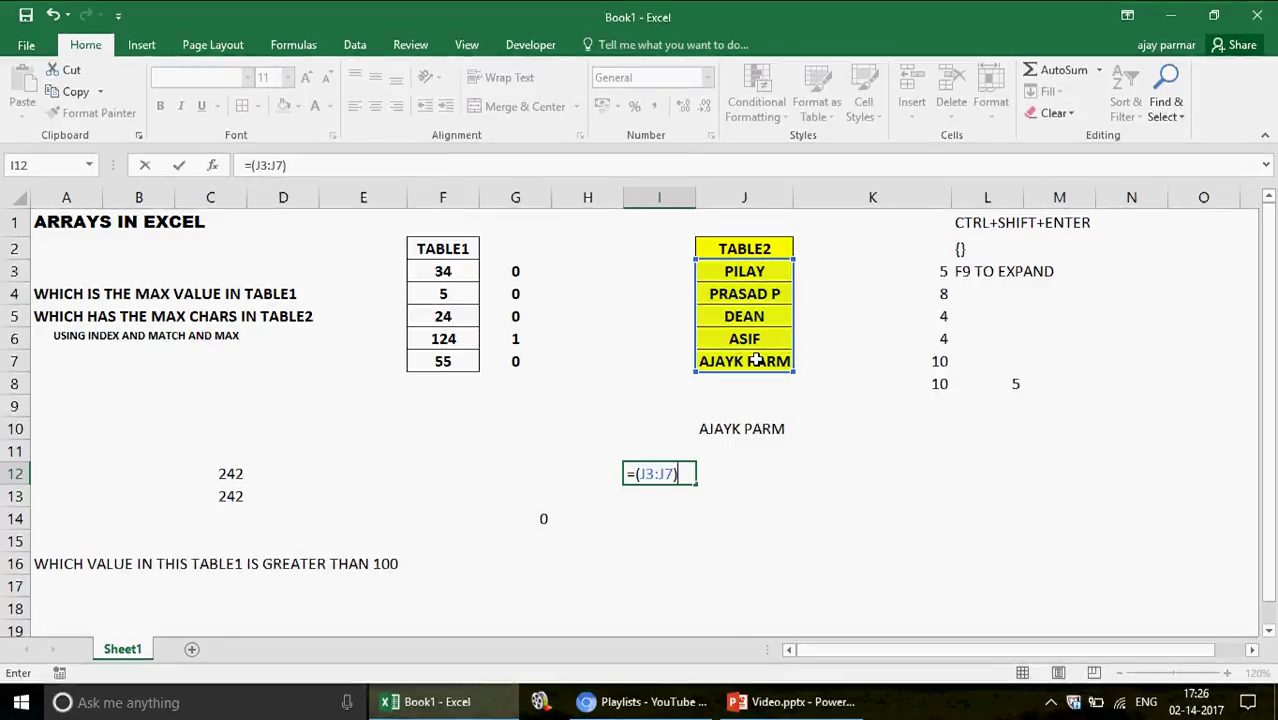
key(ctrl+shift+Return)
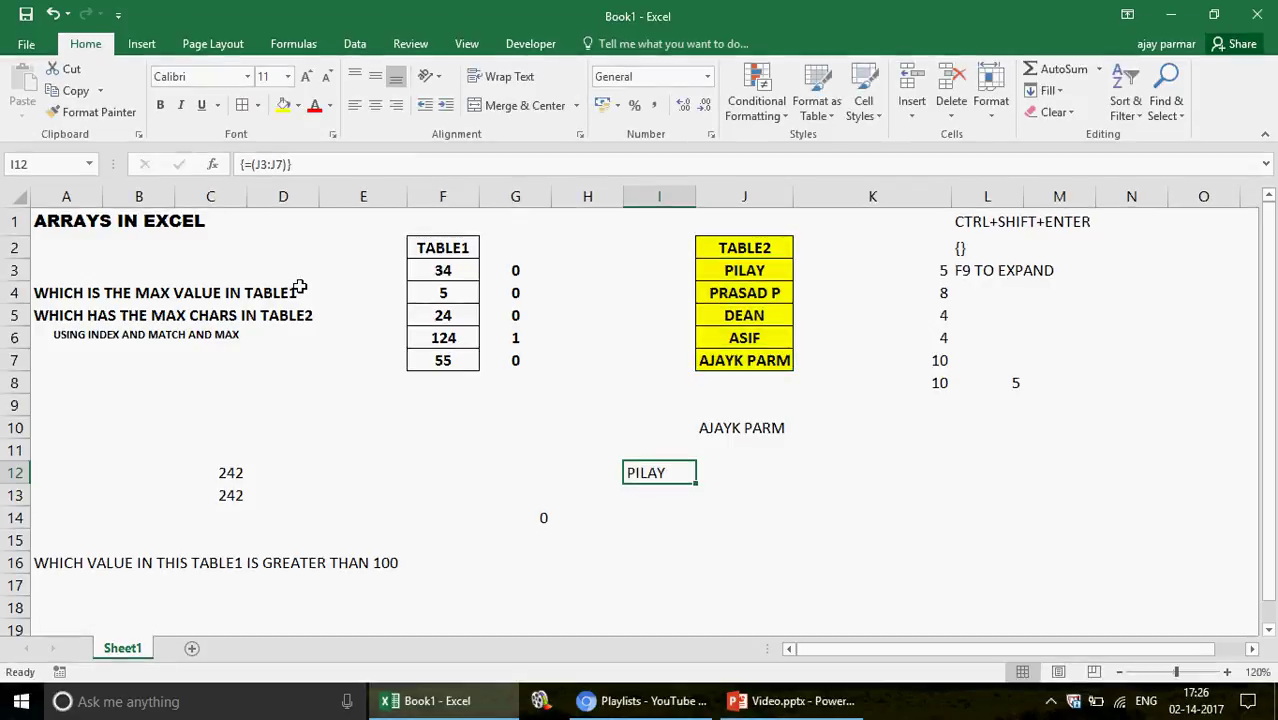
Re-enter the =(J3:J7) formula in I12 as an ordinary, non-array formula
click(285, 165)
key(Return)
key(Up)
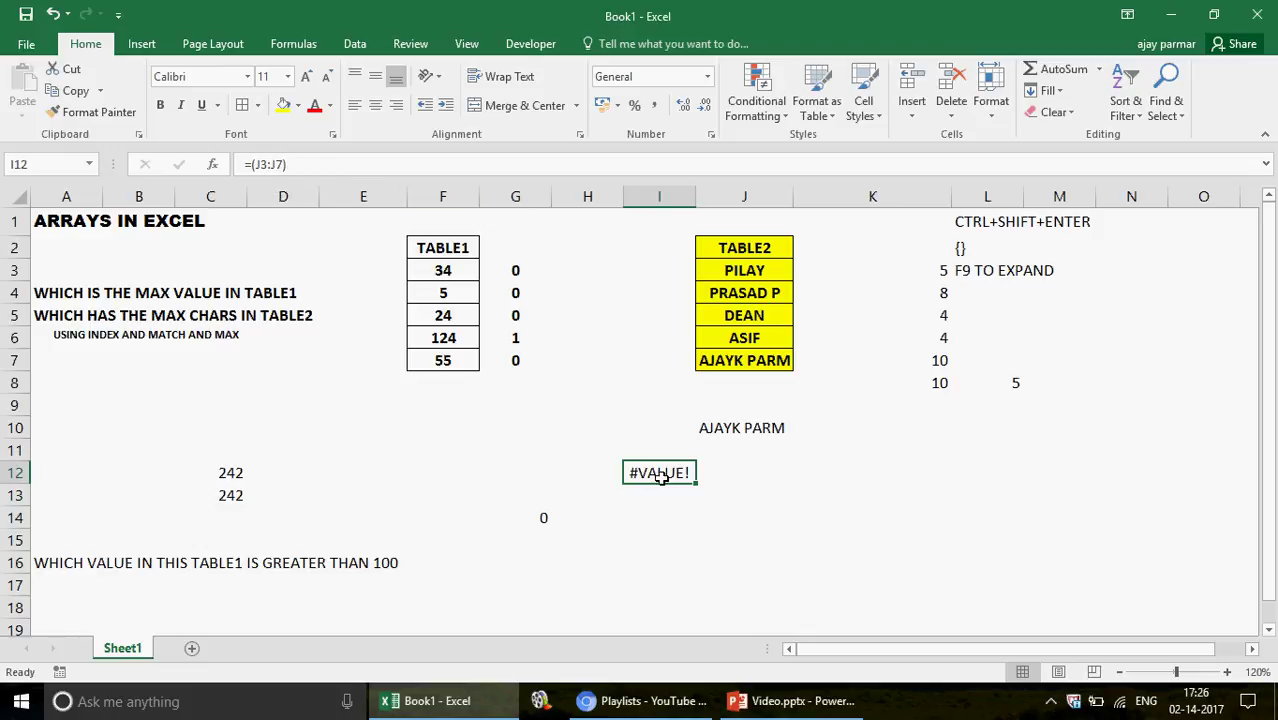
Enter =J3 in K12 to reference only the first TABLE2 name
click(862, 466)
text(=)
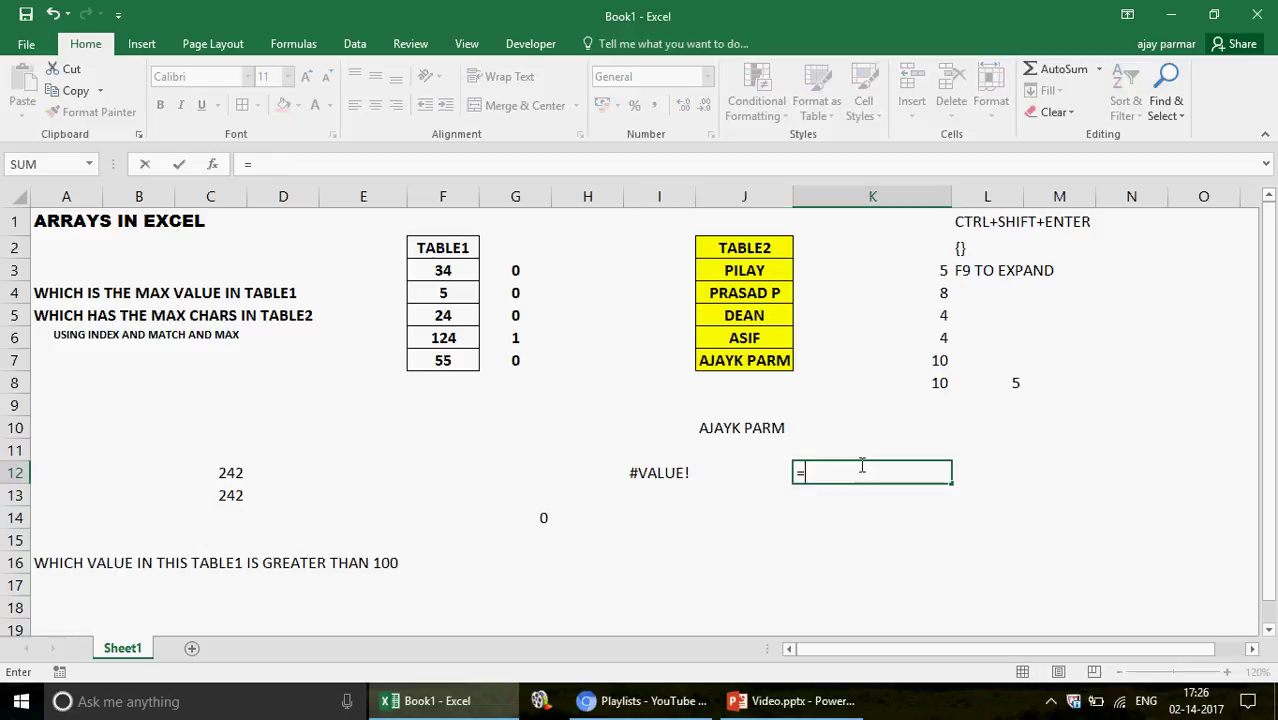
click(731, 268)
key(Return)
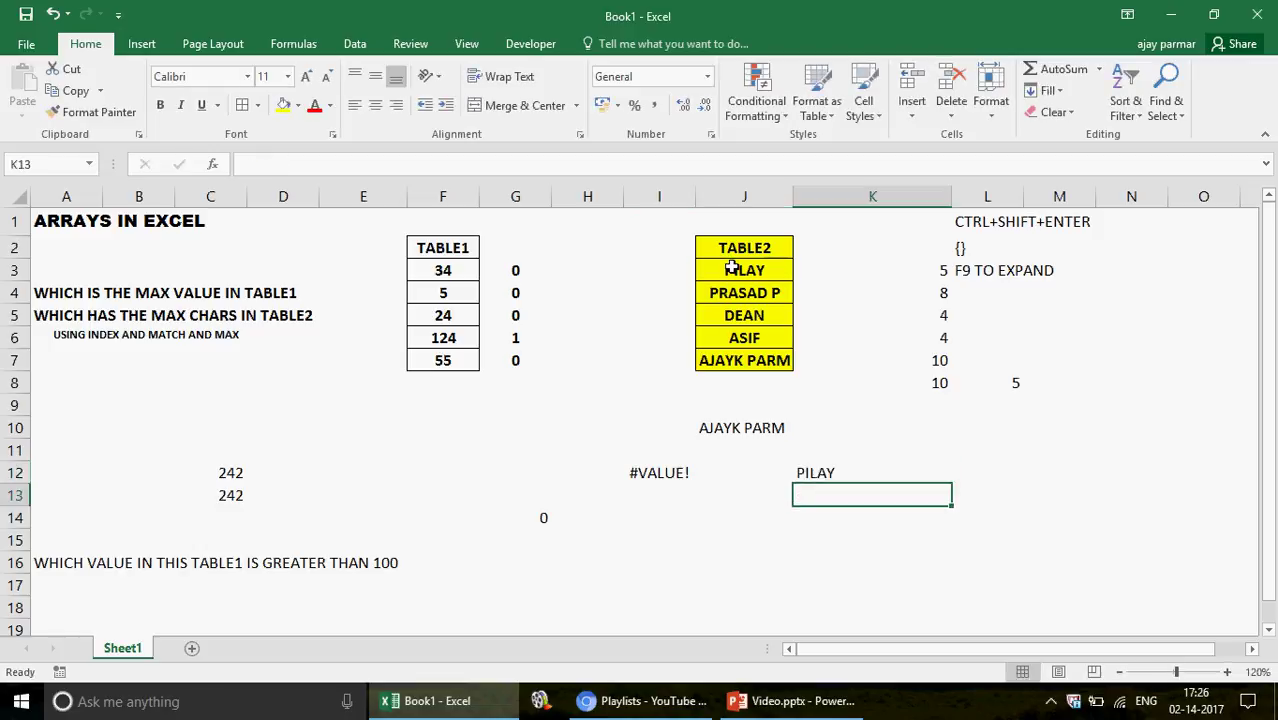
Try =J6:J7 as an ordinary range formula in K12, and clear the cell
key(Up)
text(=)
key(Up)
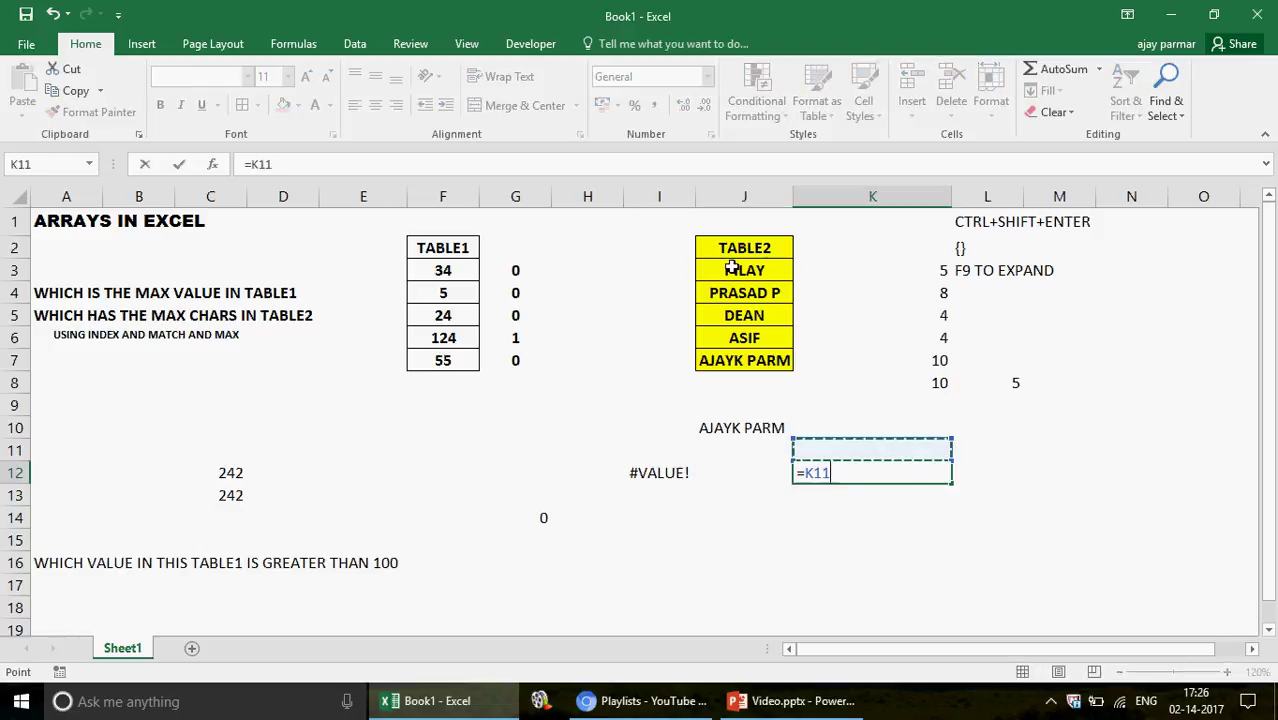
key(Up)
key(Up)
key(Left)
key(Up)
key(Up)
key(shift+Up)
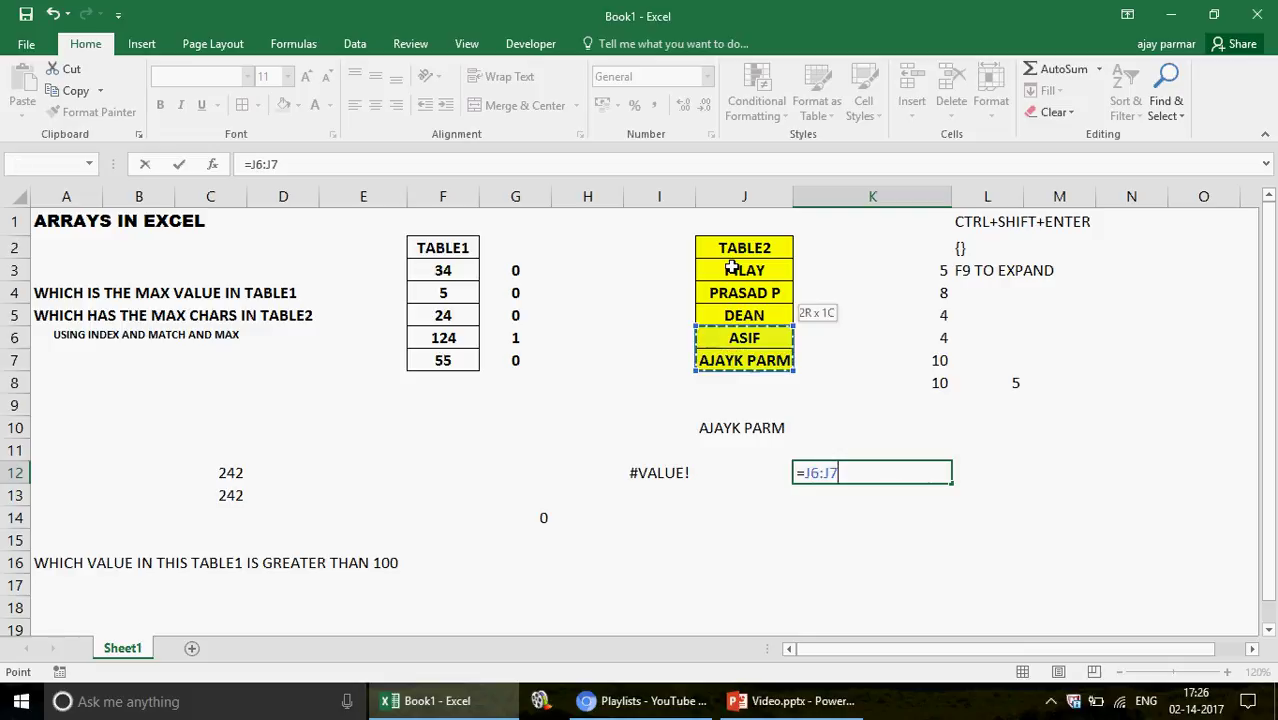
key(Return)
key(Up)
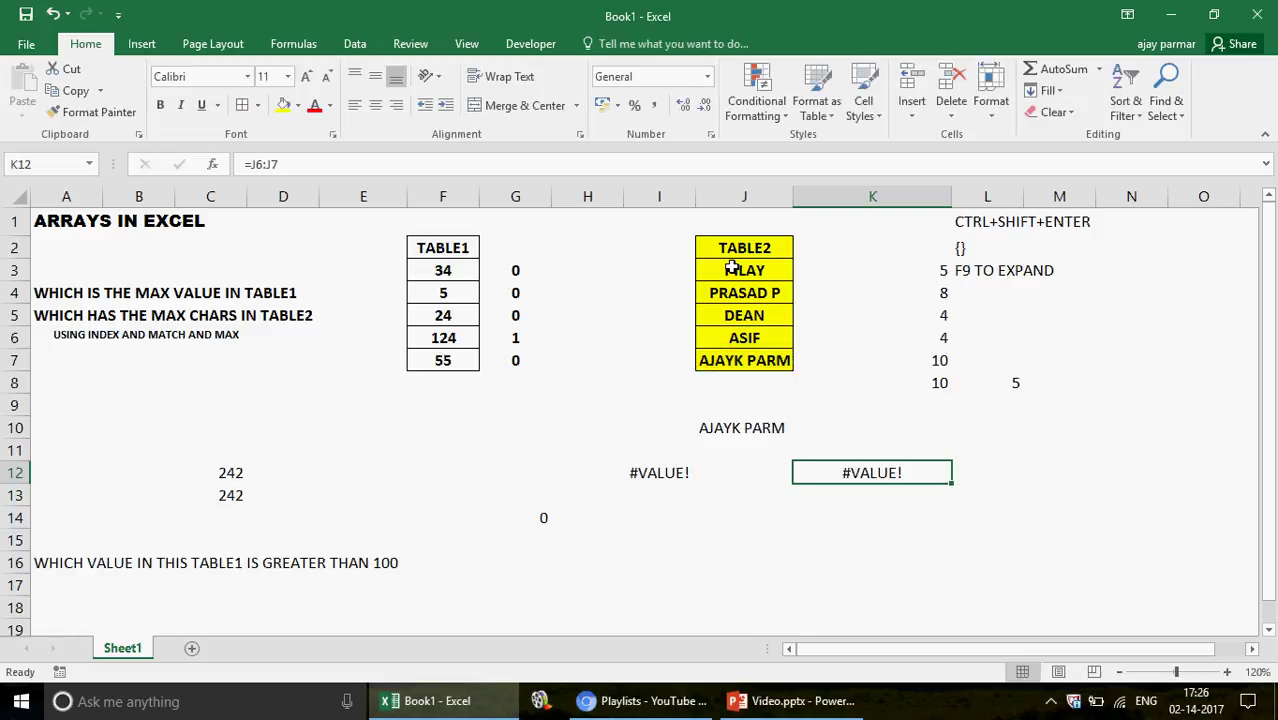
key(Delete)
Convert the =(J3:J7) formula in I12 back into an array formula
key(Left)
key(Left)
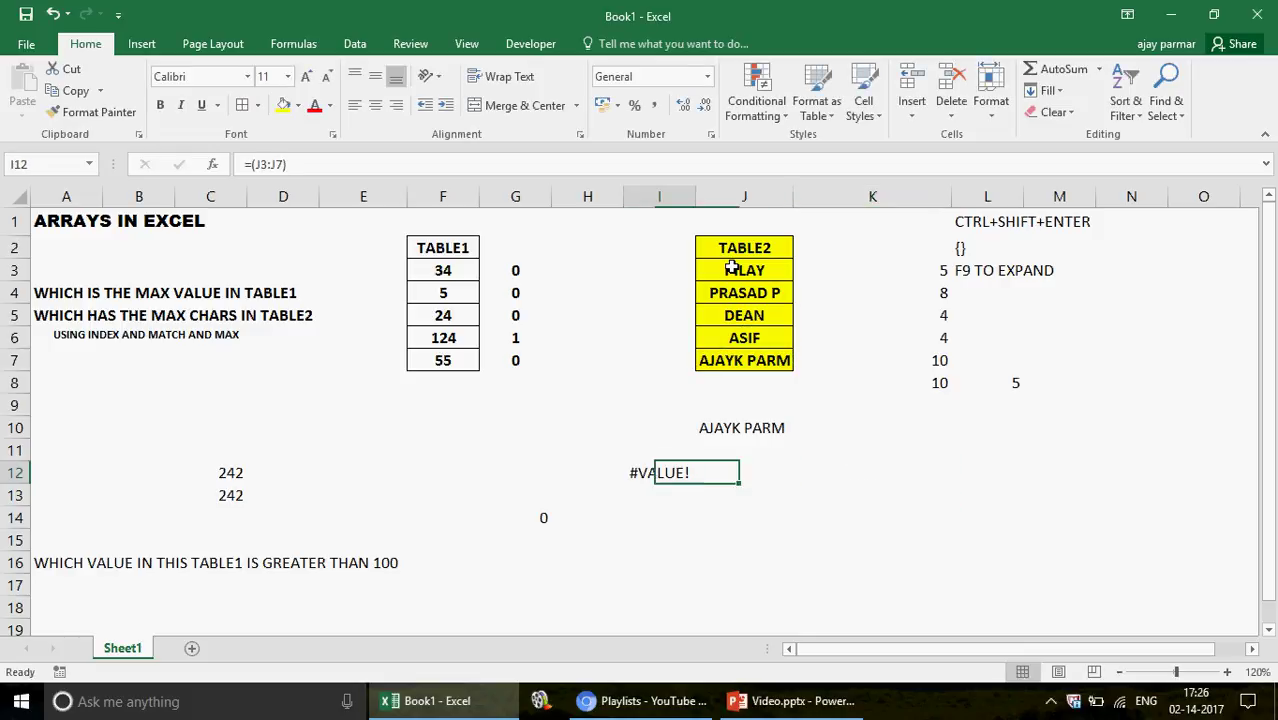
click(355, 158)
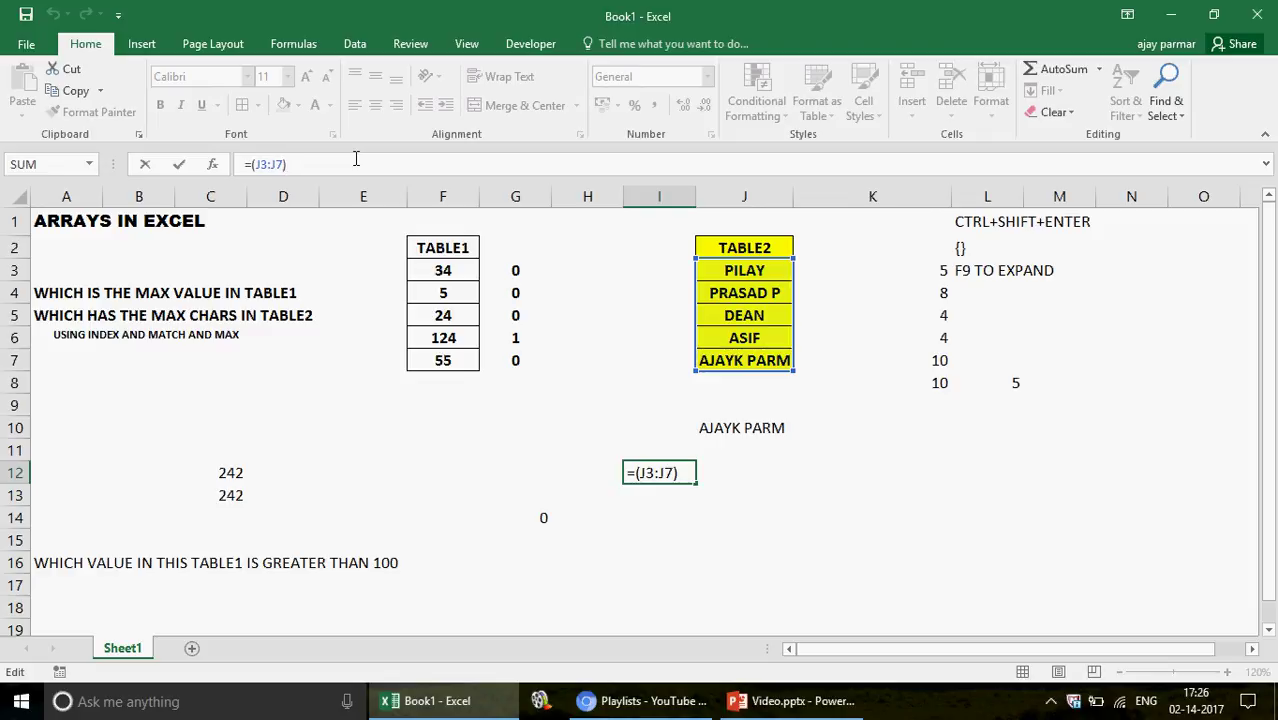
key(ctrl+shift+Return)
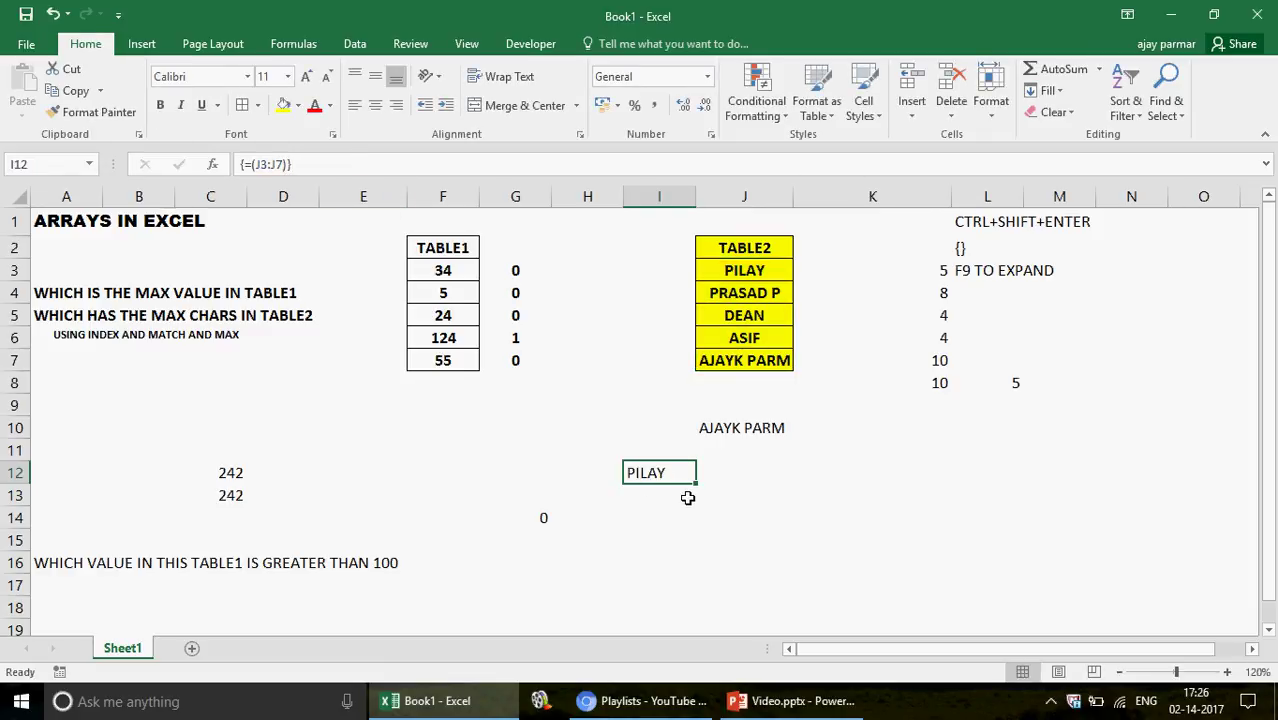
Expand the (J3:J7) expression in I12's formula to inspect its array of names, and cancel the edit
click(250, 164)
key(F9)
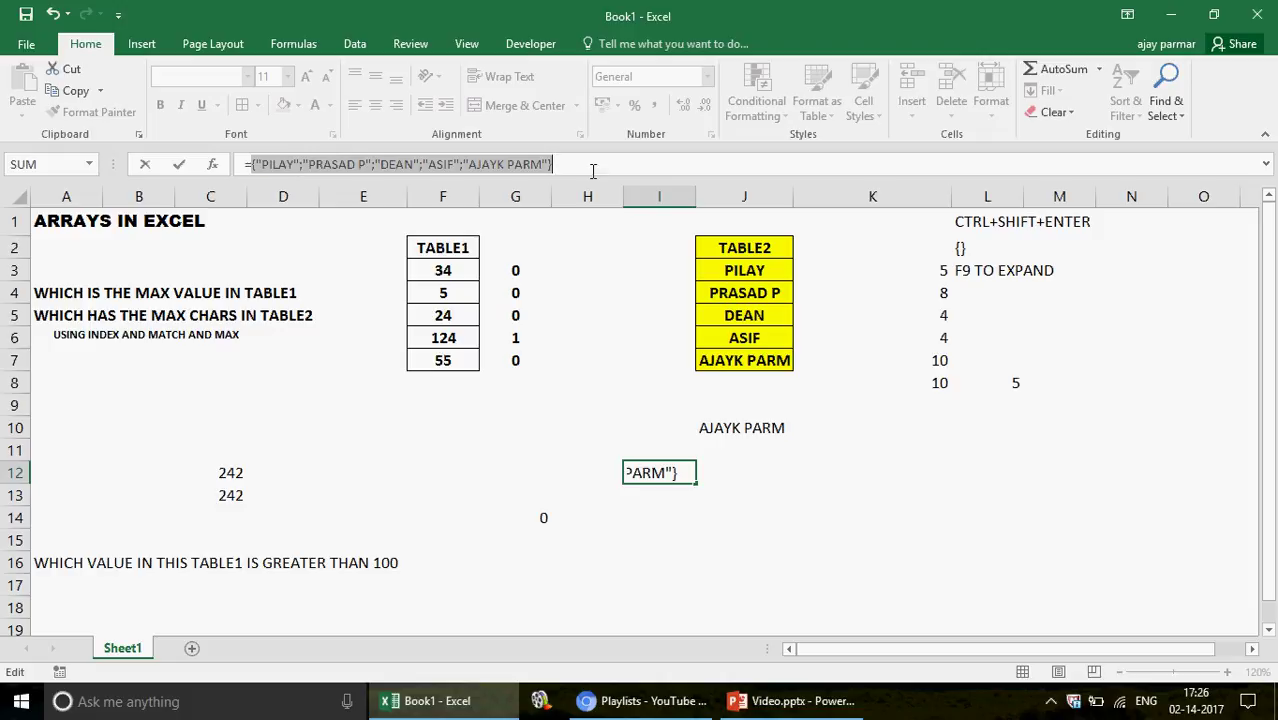
key(Escape)
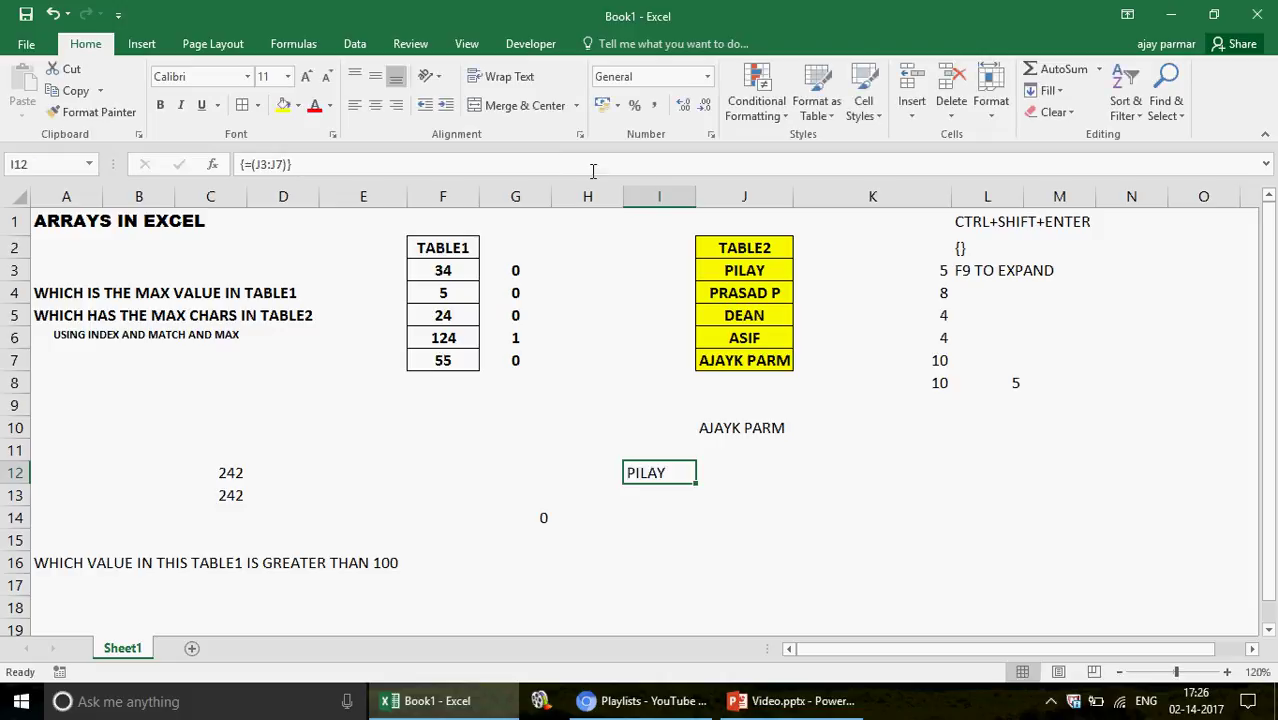
Check the LEN helper in K3 and change I12 to the array formula =LEN(J3:J7)
click(898, 270)
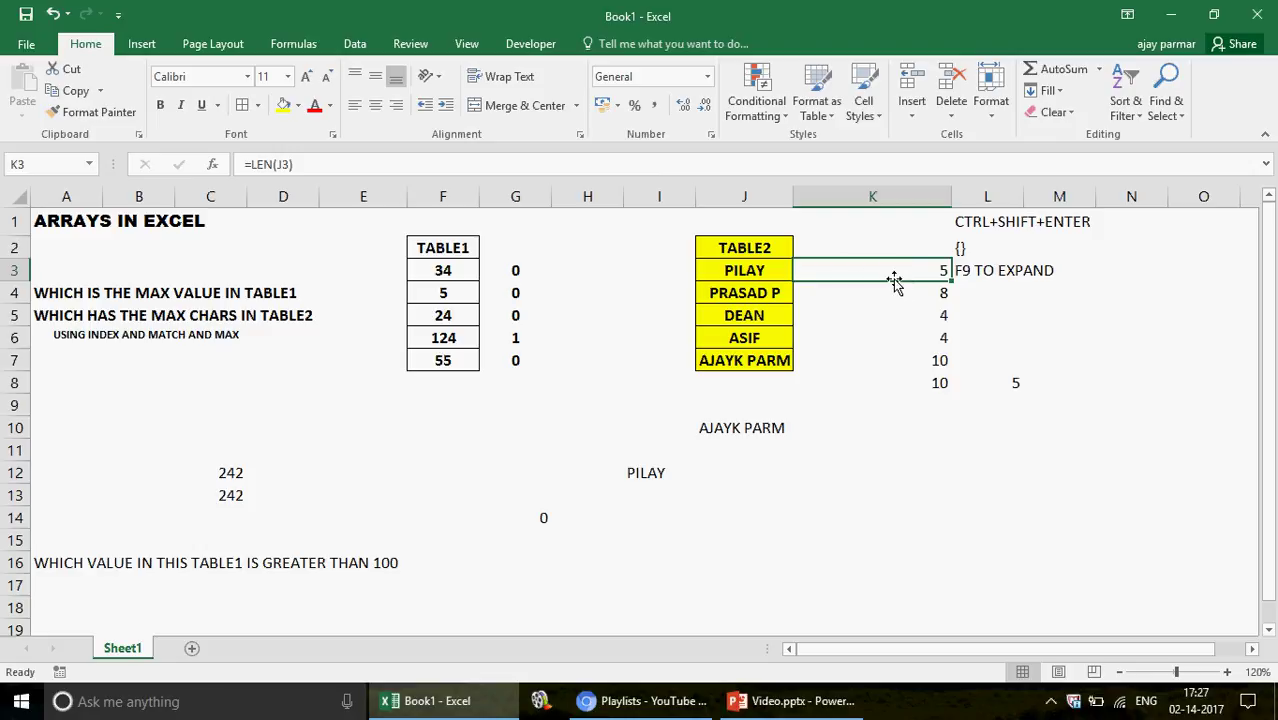
click(636, 475)
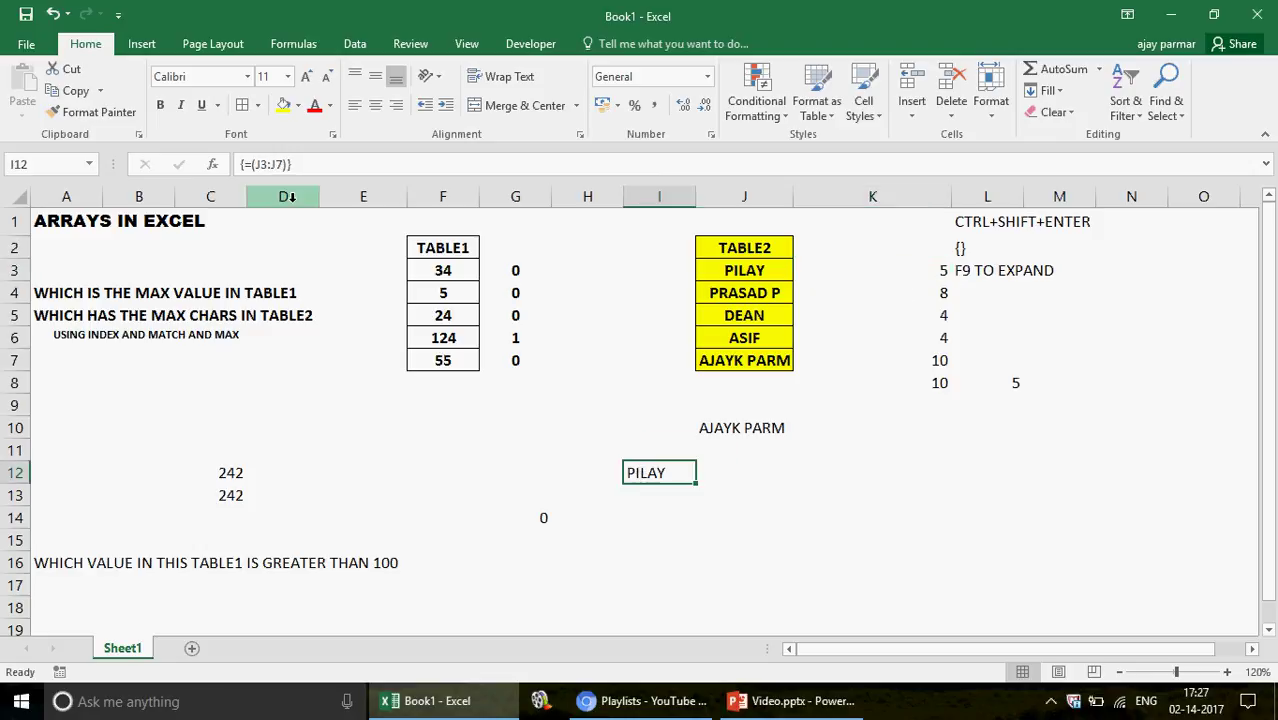
click(251, 164)
text(LEN)
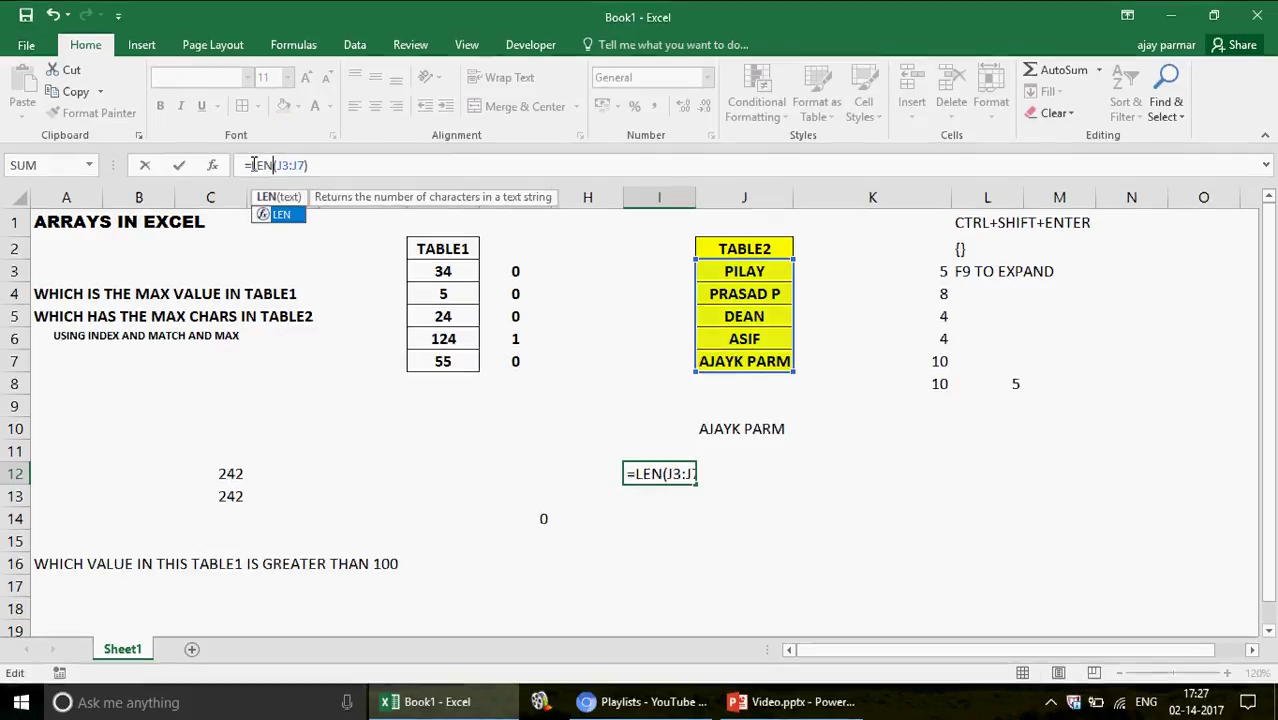
key(ctrl+shift+Return)
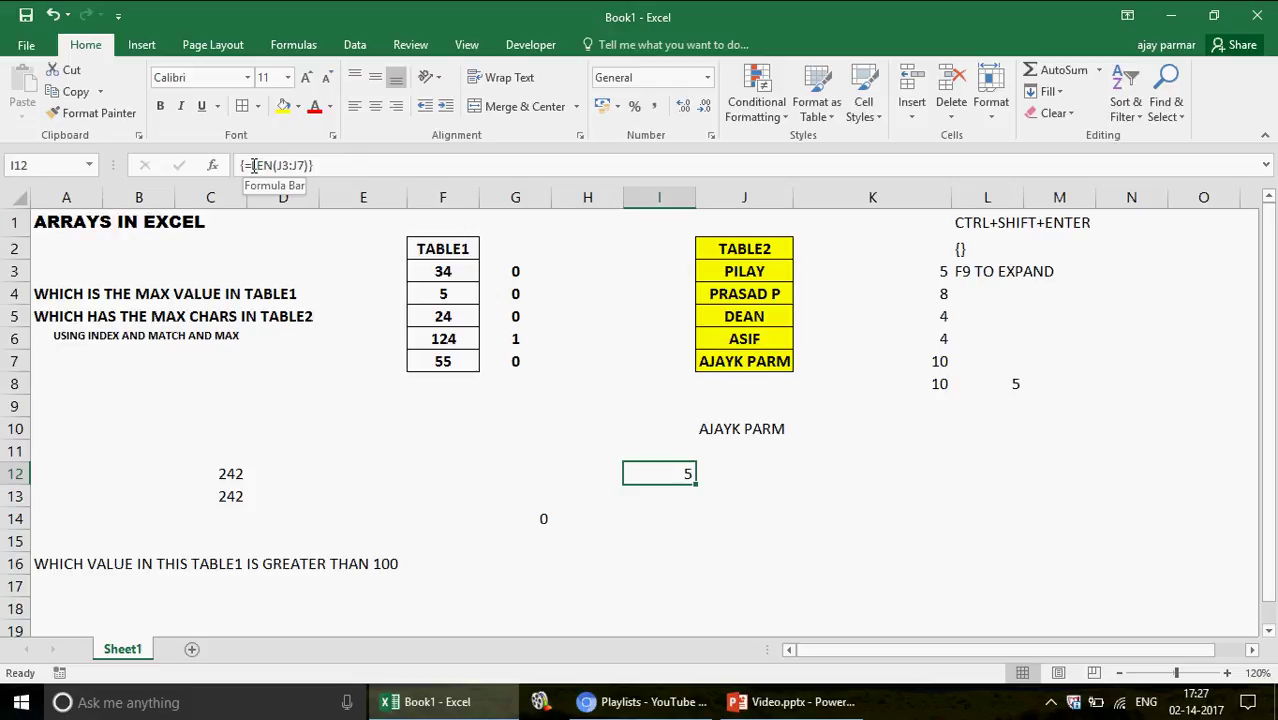
Expand the LEN(J3:J7) expression in I12 to inspect its array of character counts, and cancel the edit
click(252, 165)
key(shift+End)
key(F9)
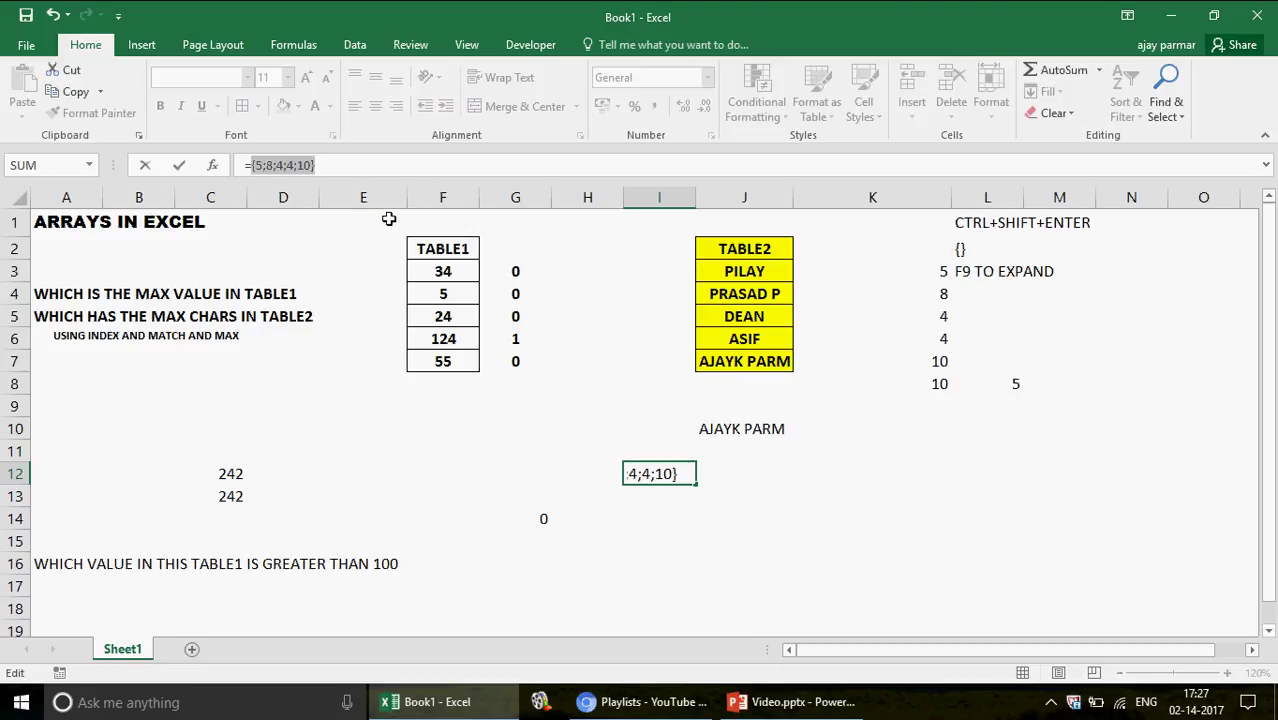
key(Escape)
Wrap the LEN expression in I12 with MAX, entering =MAX(LEN(J3:J7)) as an array formula
click(255, 166)
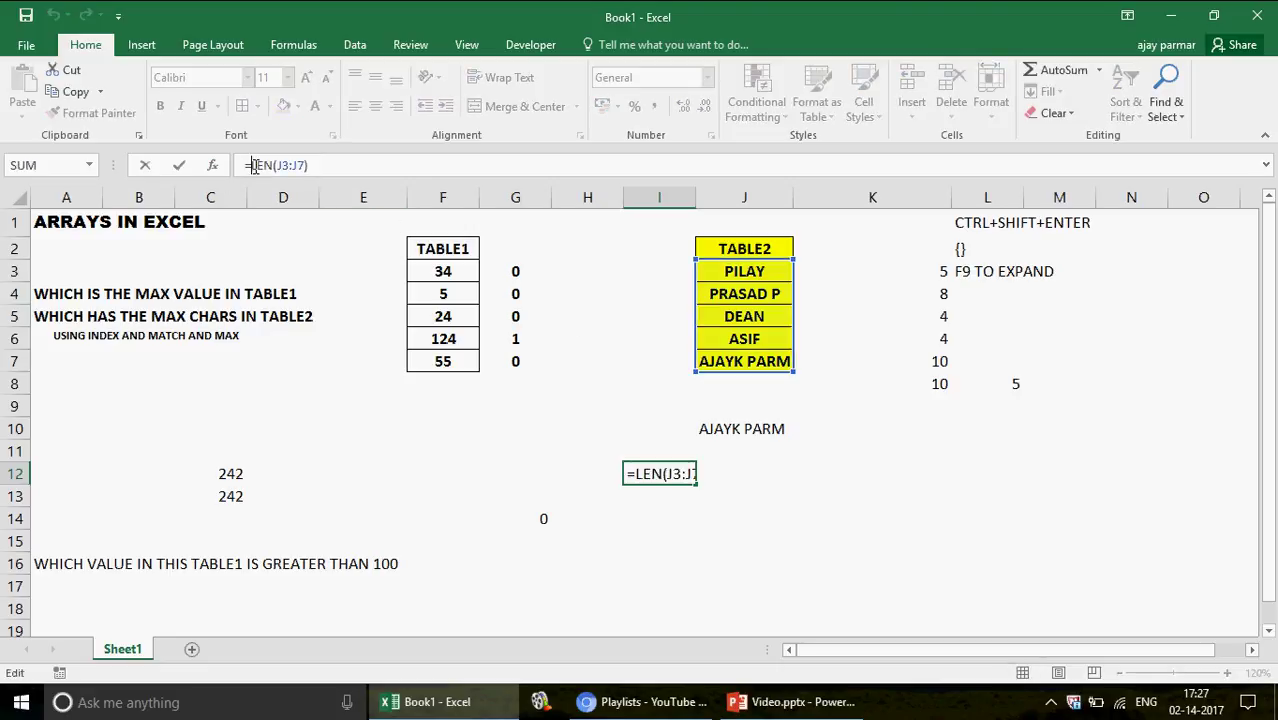
text(MAX()
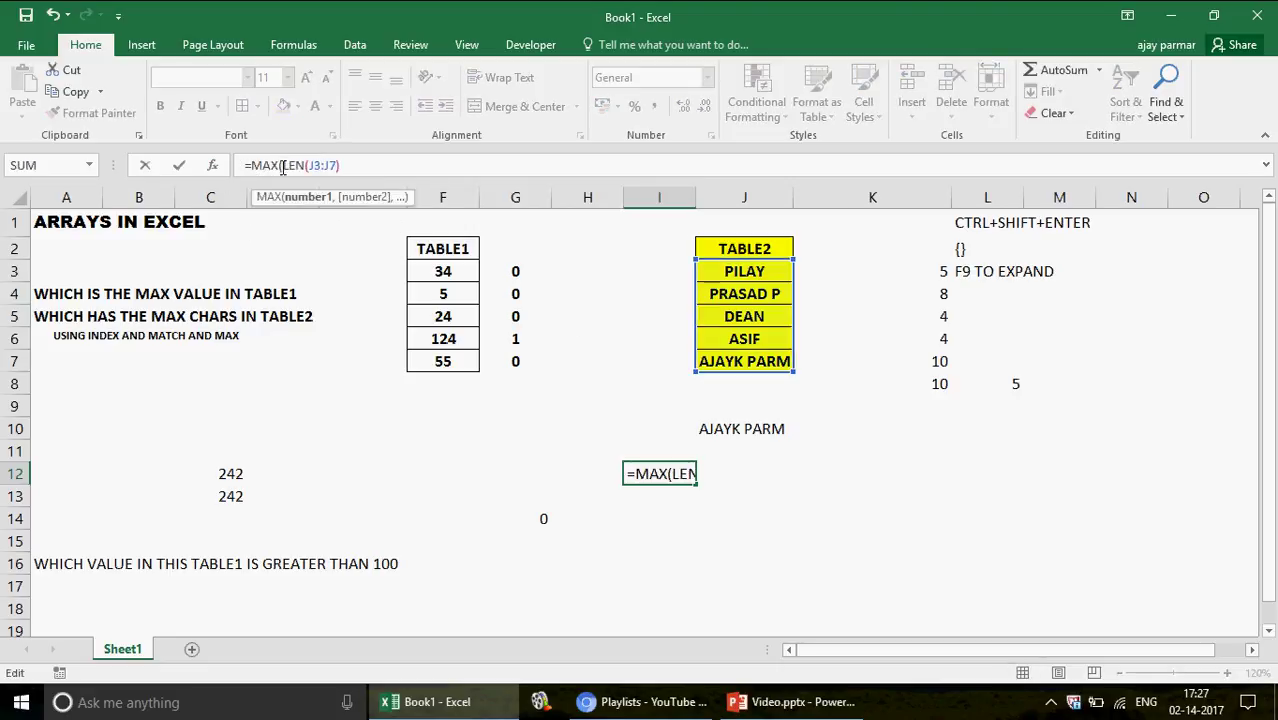
text())
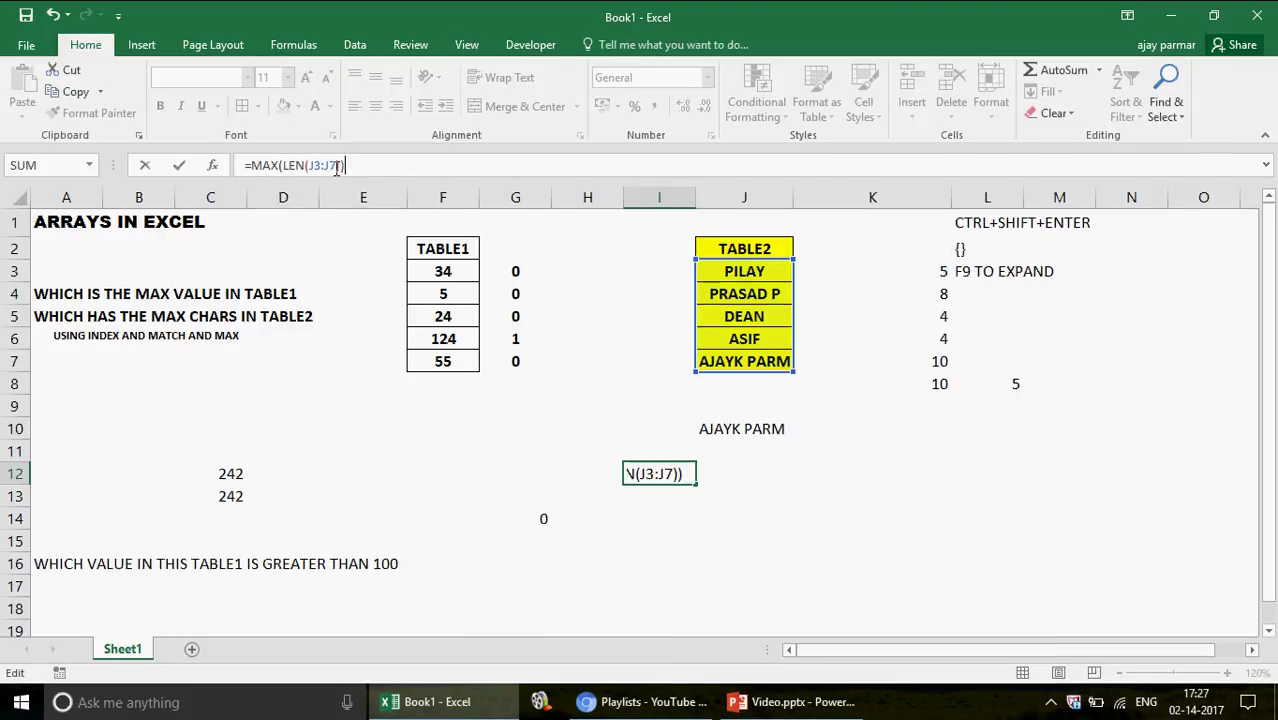
key(ctrl+shift+Return)
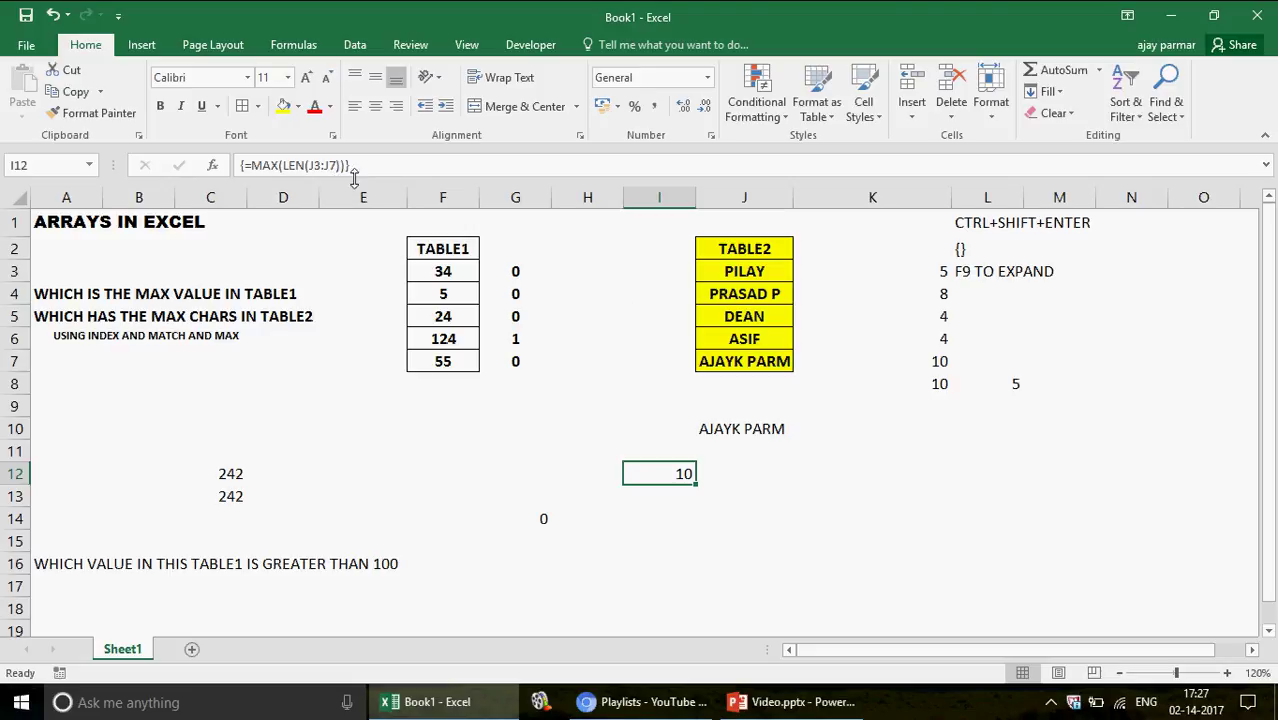
Compare the MAX(LEN) result in I12 with the first and last TABLE2 names in J3 and J7
click(757, 368)
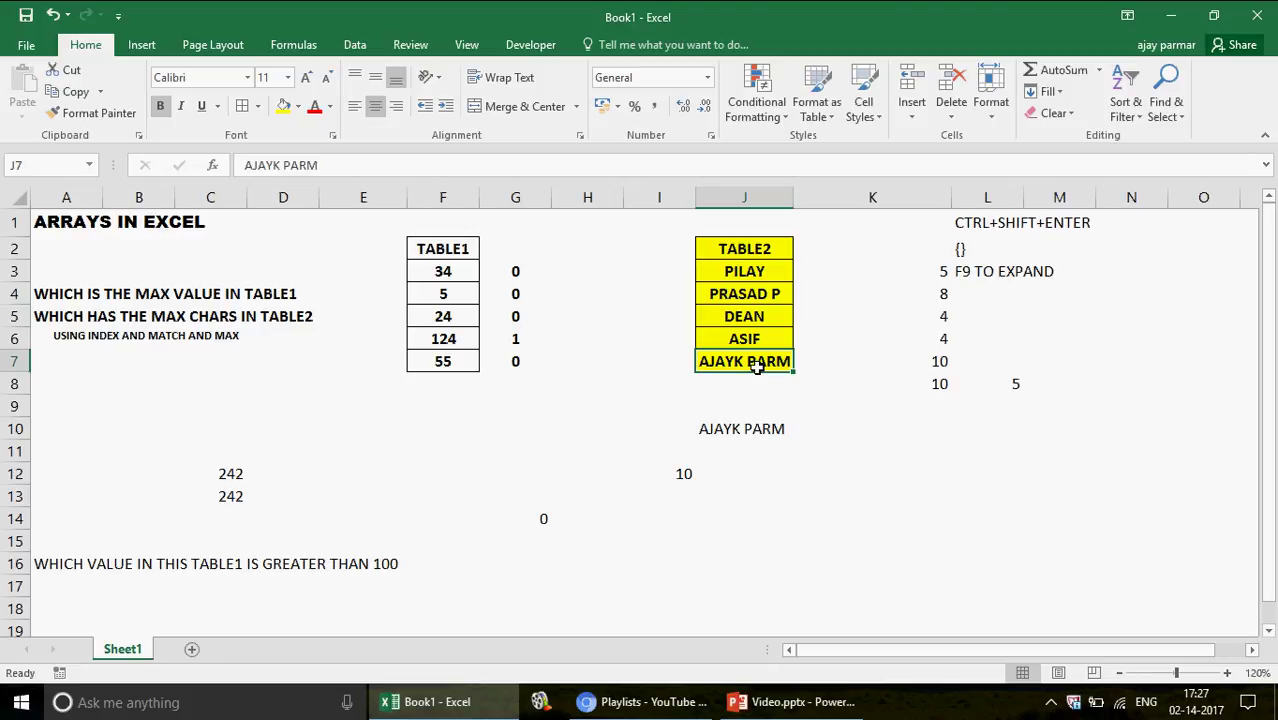
click(685, 474)
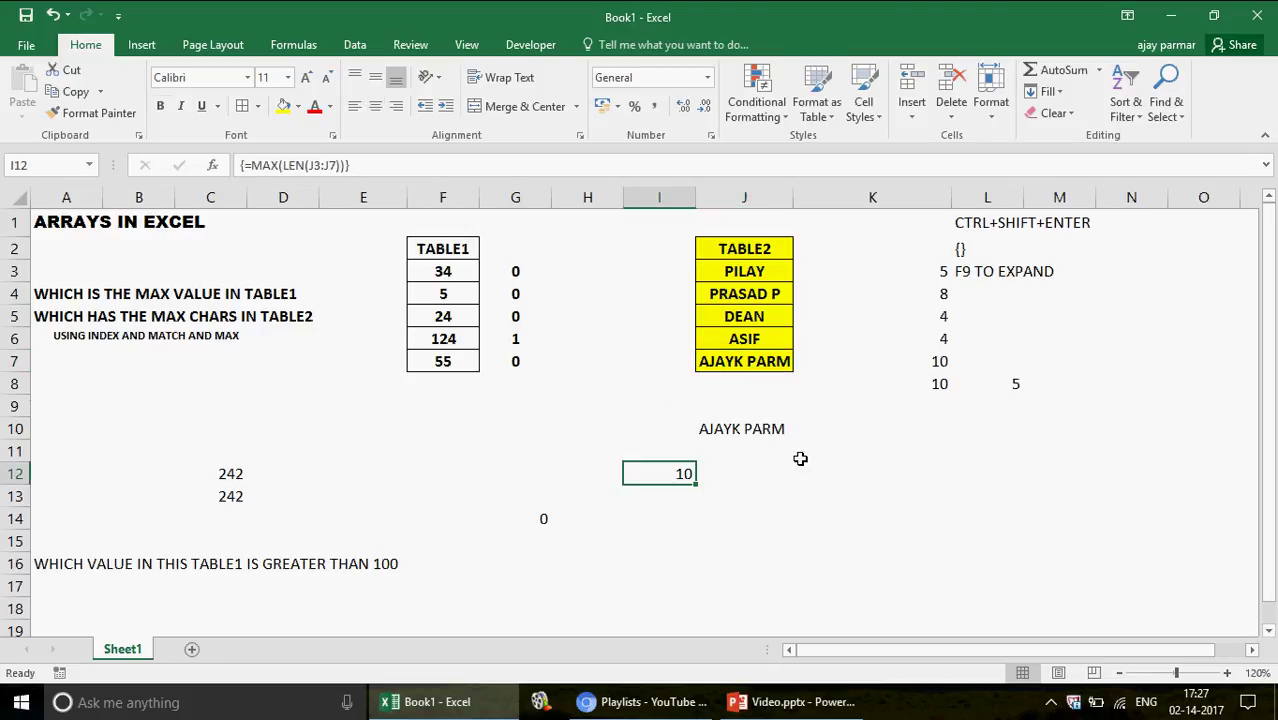
click(731, 271)
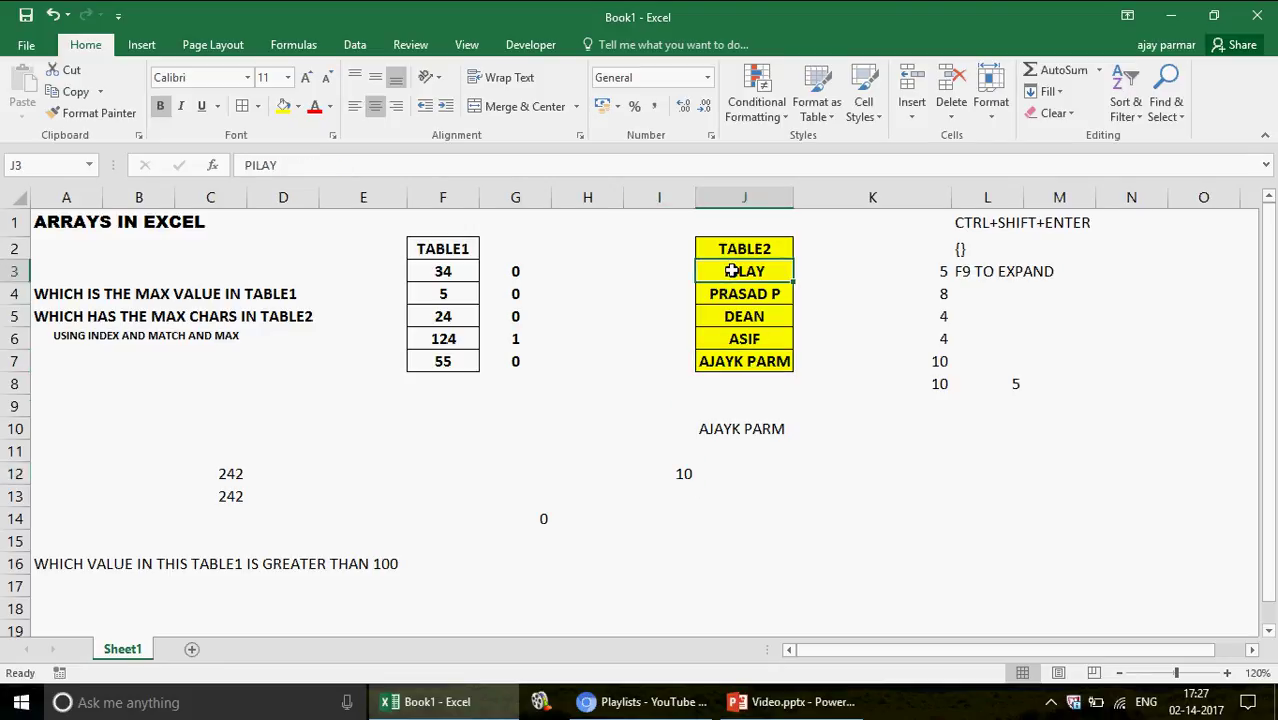
click(750, 368)
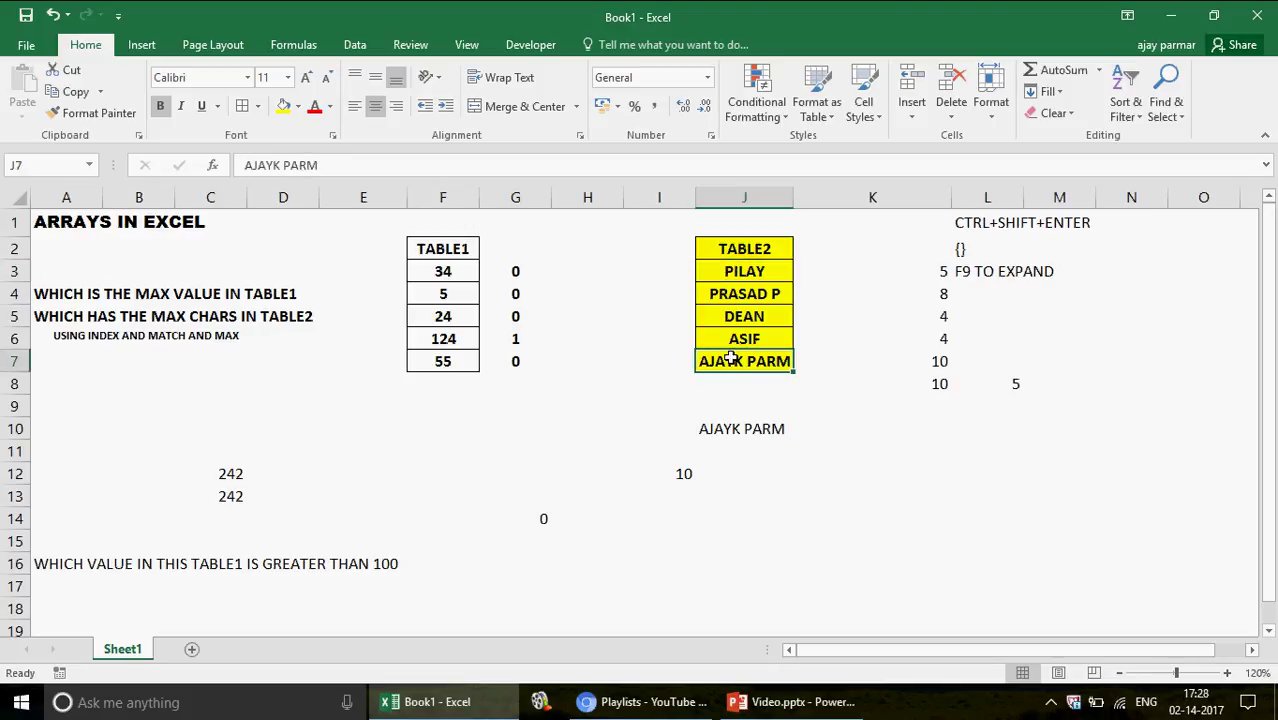
Wrap the MAX(LEN(J3:J7)) expression in I12 in a MATCH function, using it as the lookup value
click(682, 475)
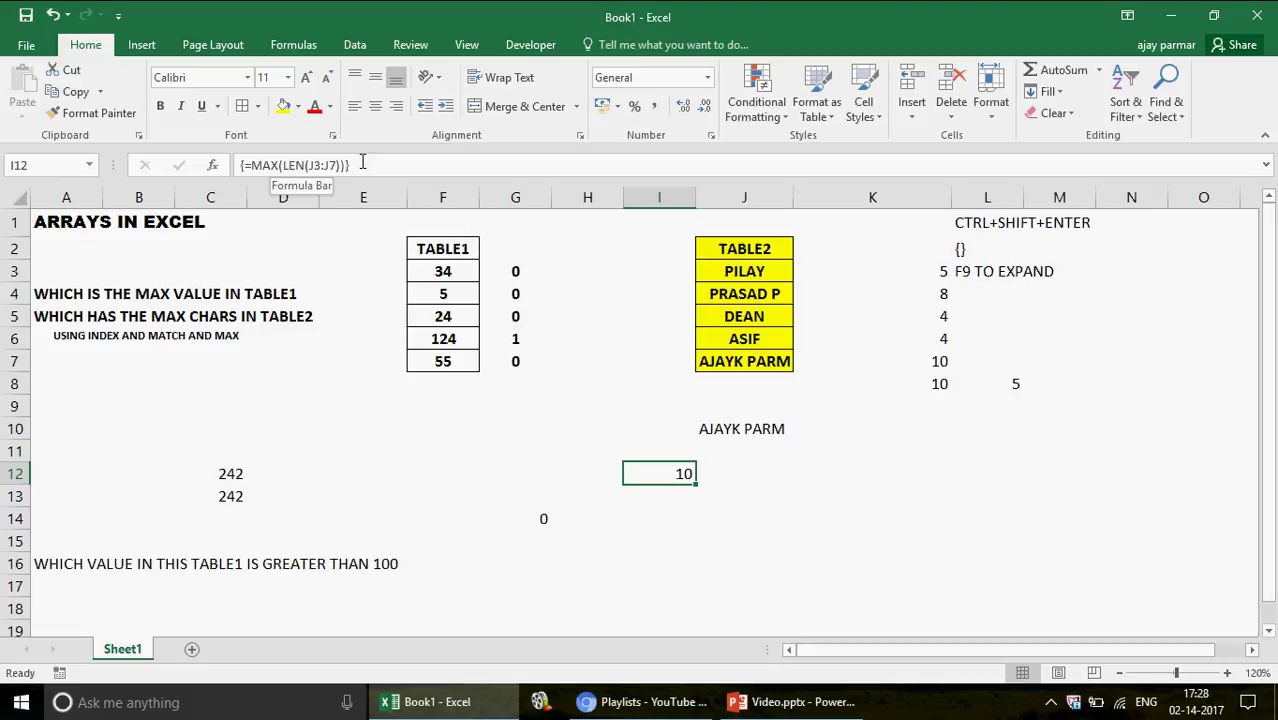
click(253, 165)
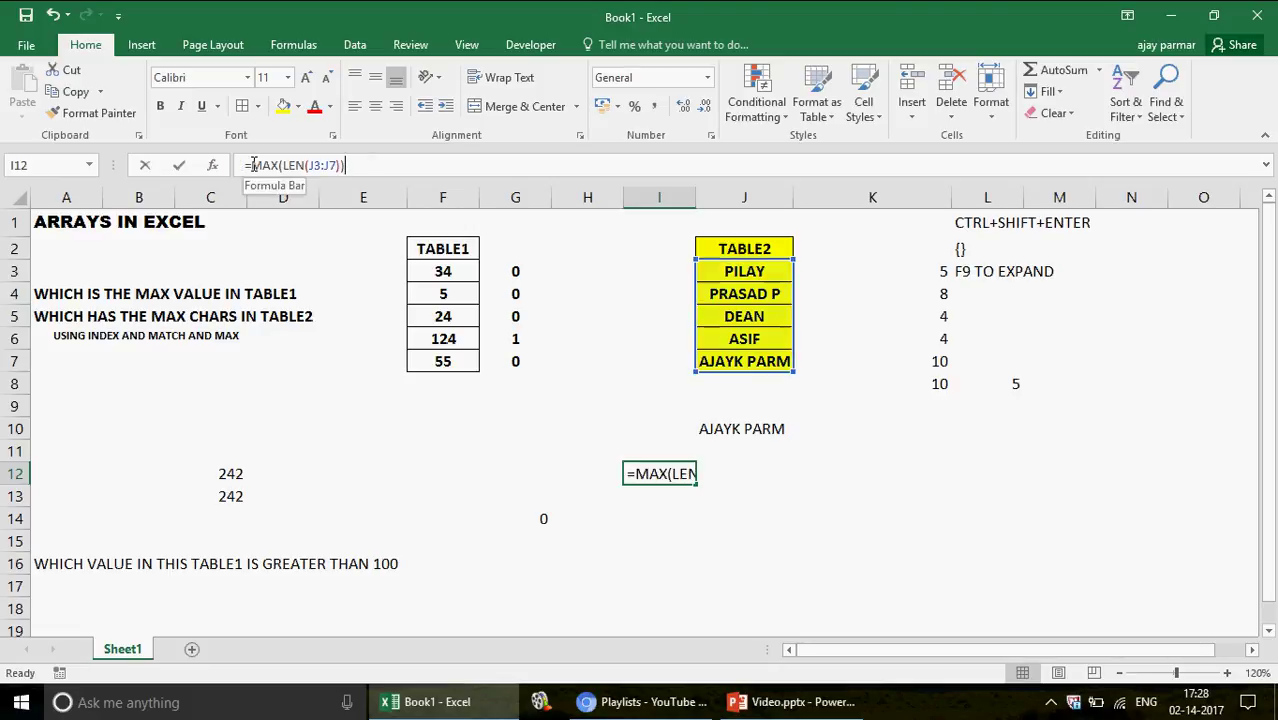
click(253, 165)
text(MATCH()
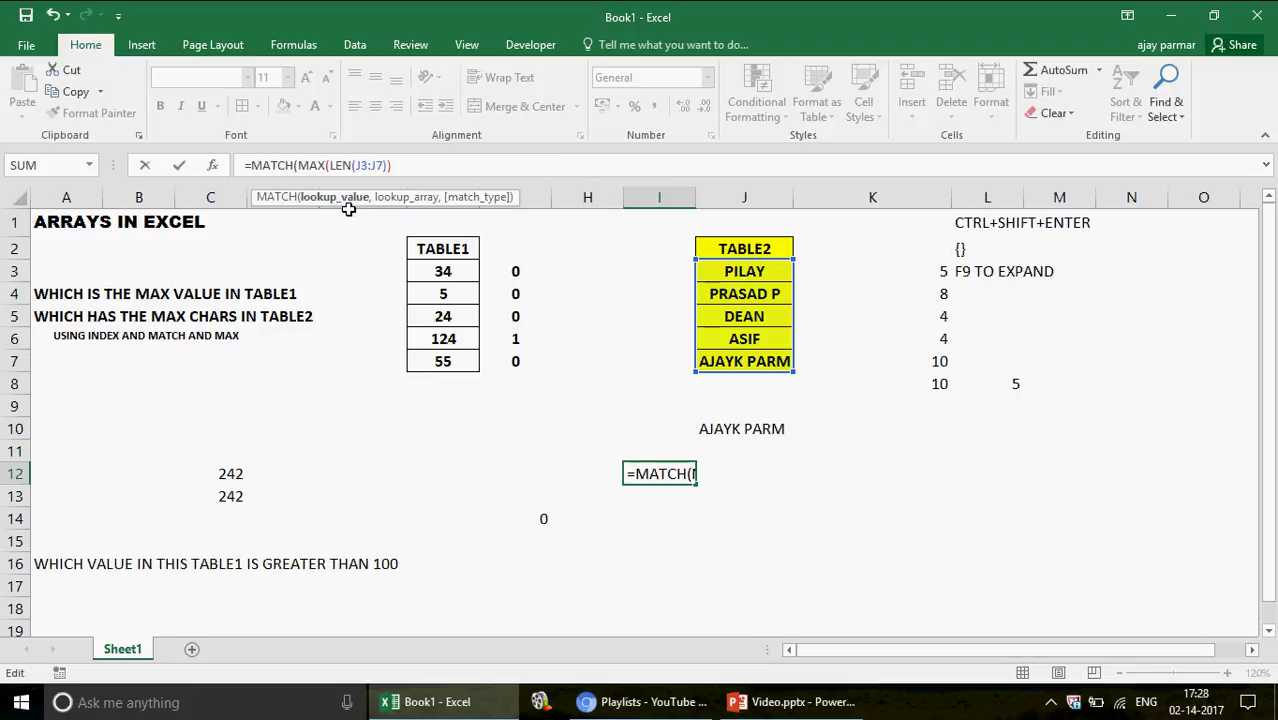
click(427, 172)
text(,)
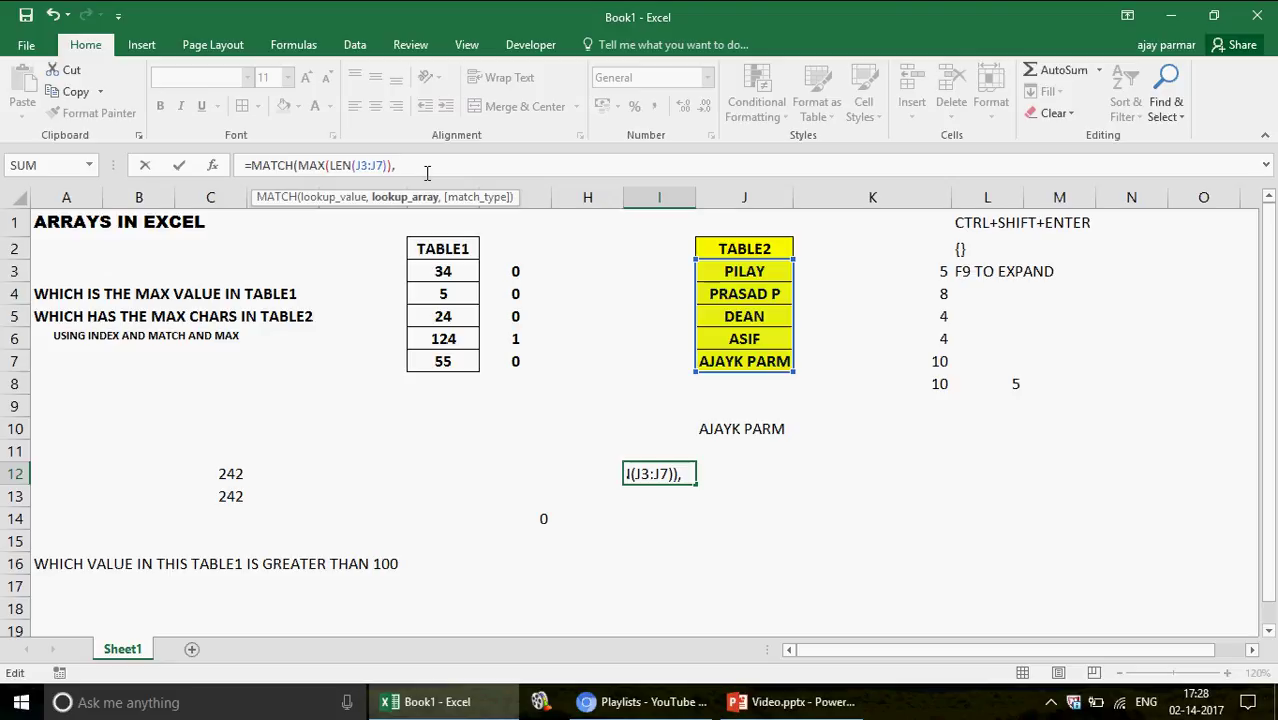
Complete the MATCH in I12 with lookup array LEN(J3:J7) and match type 0, and enter it as an array formula
text(LEN()
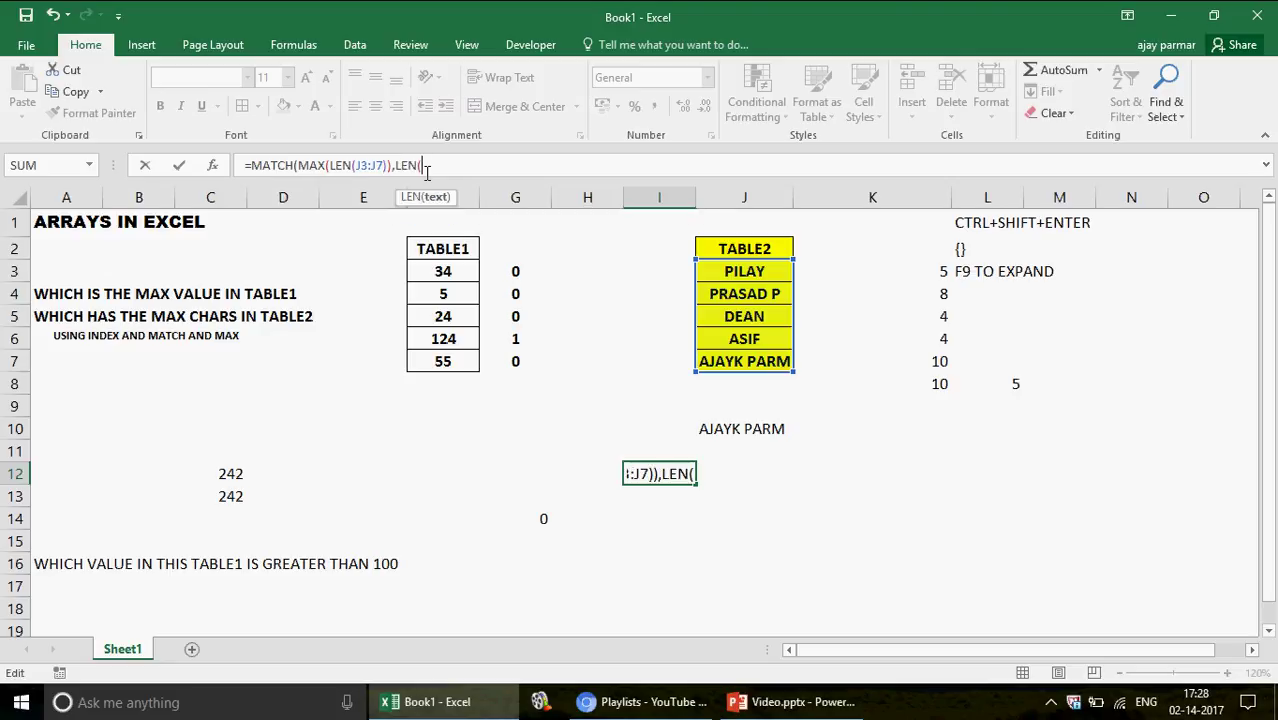
click(763, 272)
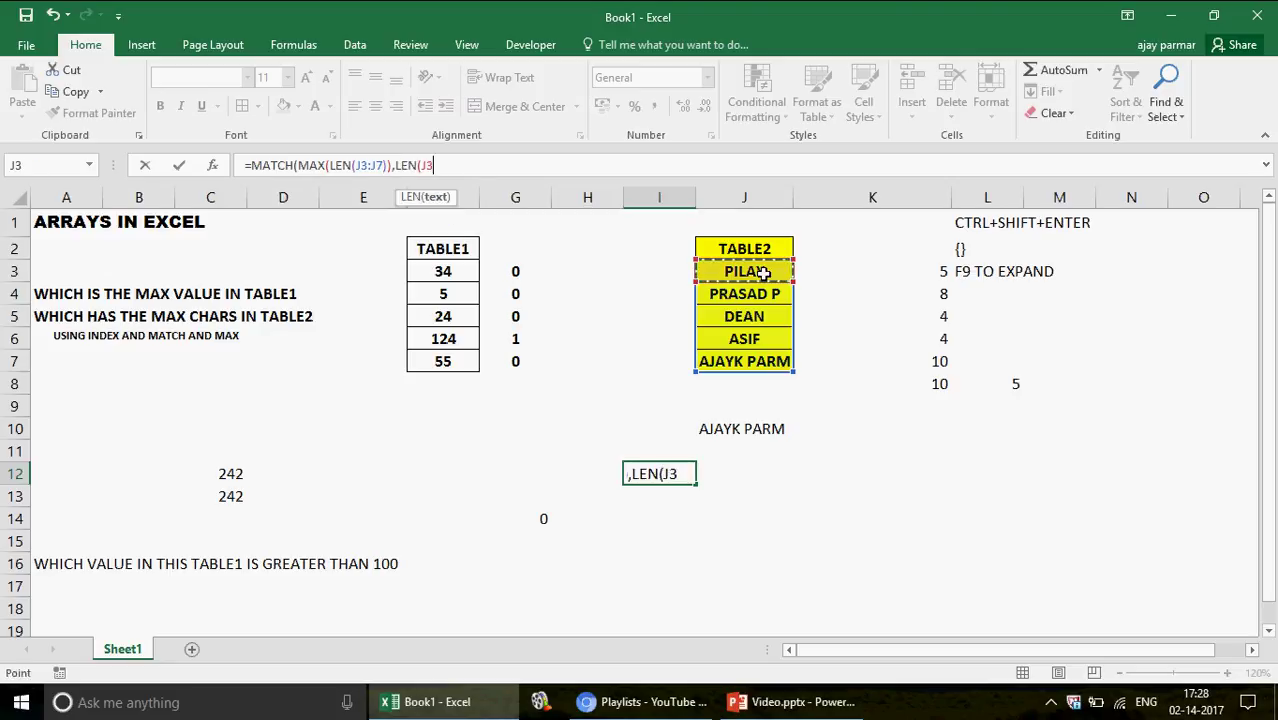
drag(760, 367, 760, 367)
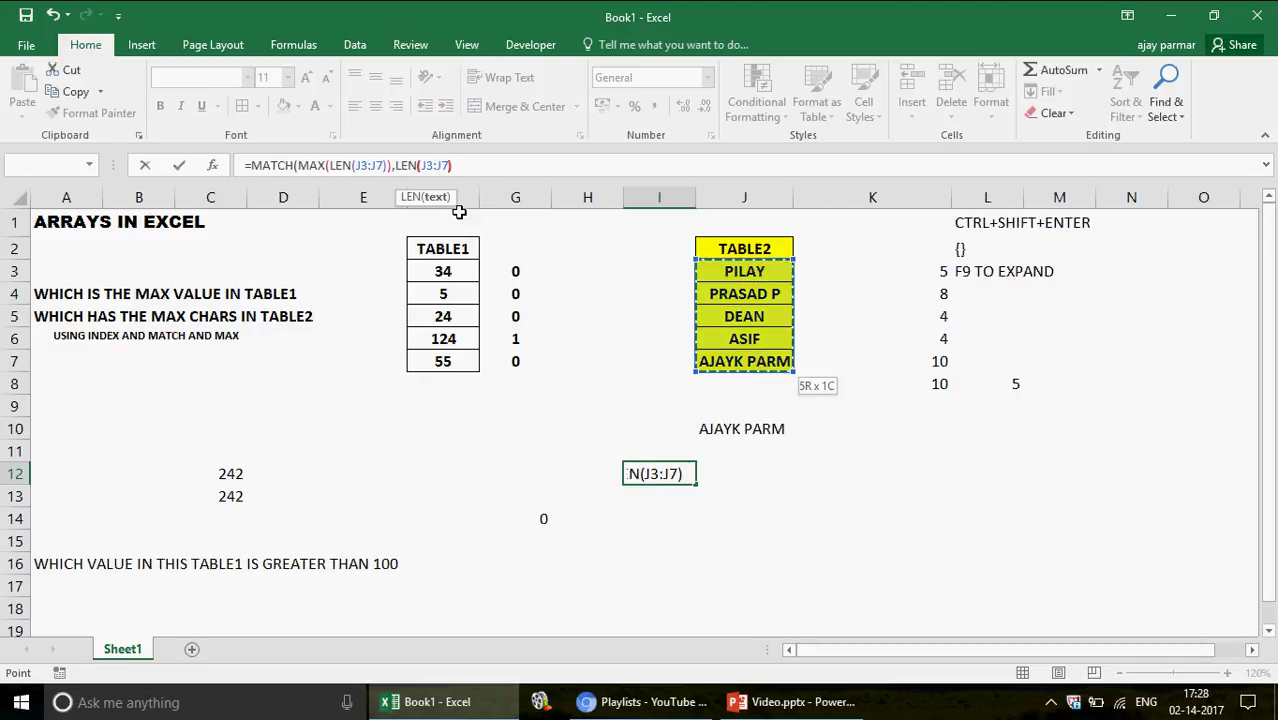
text())
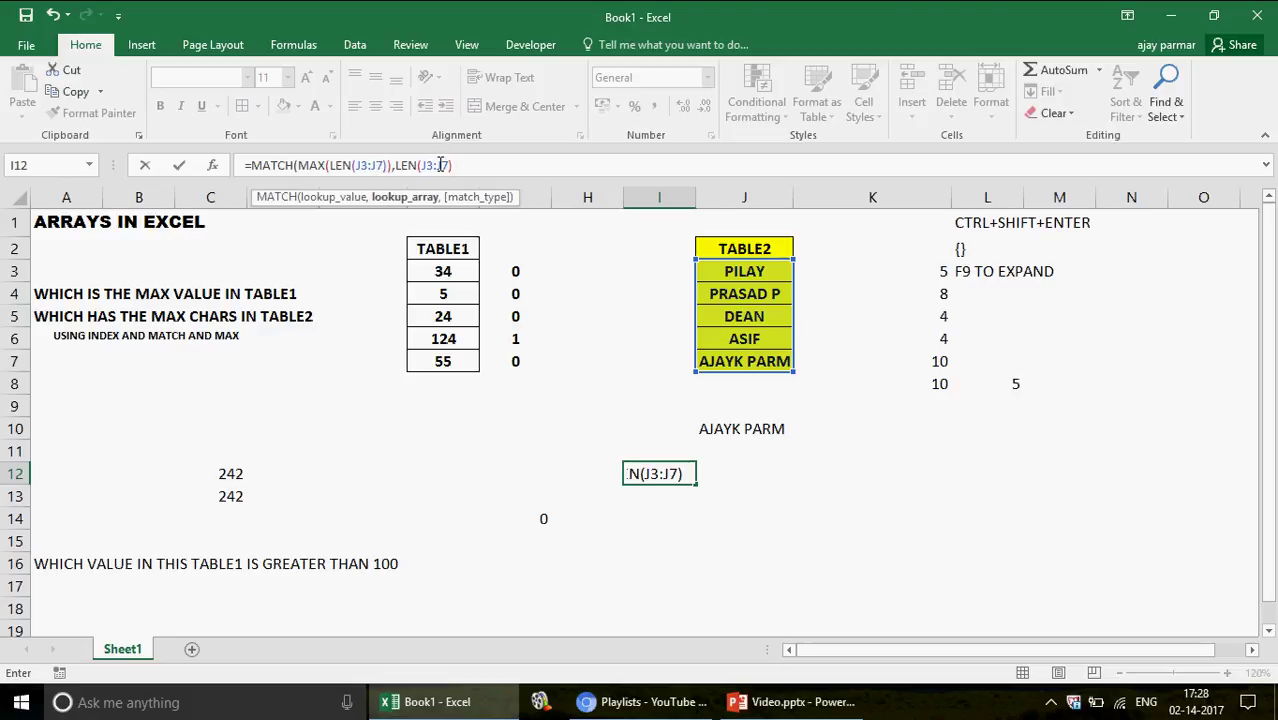
text(,)
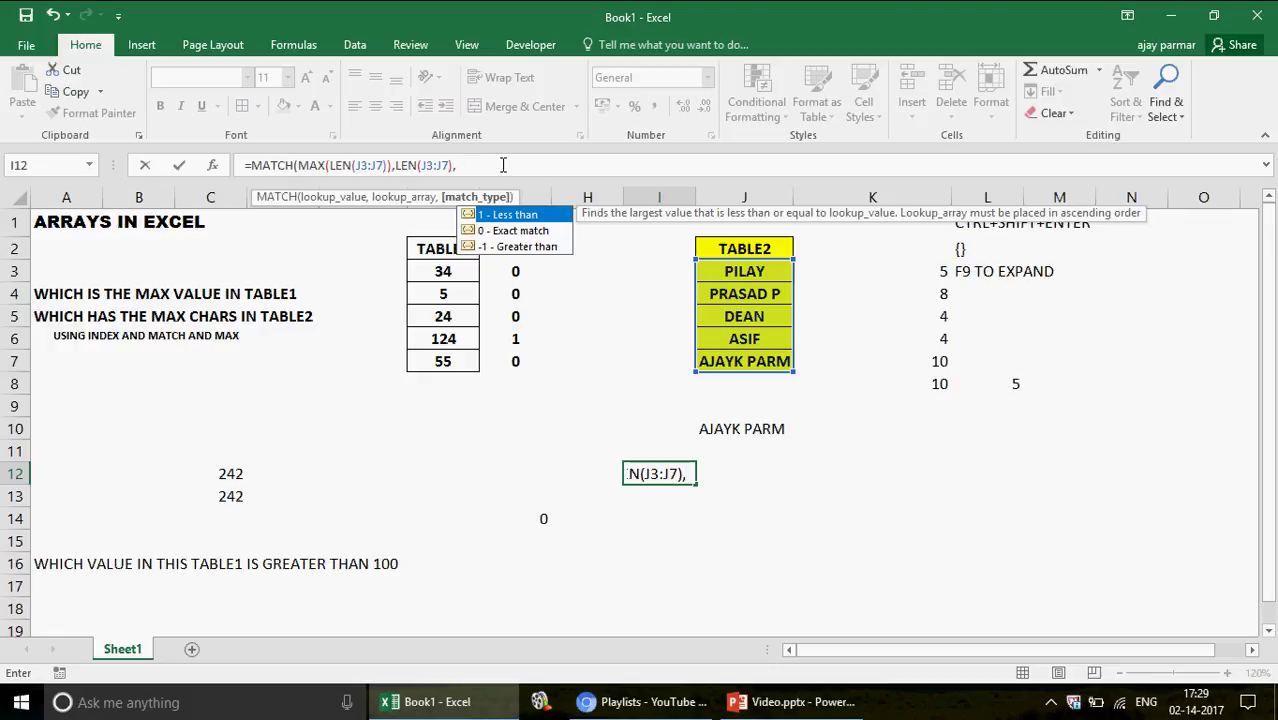
text(0))
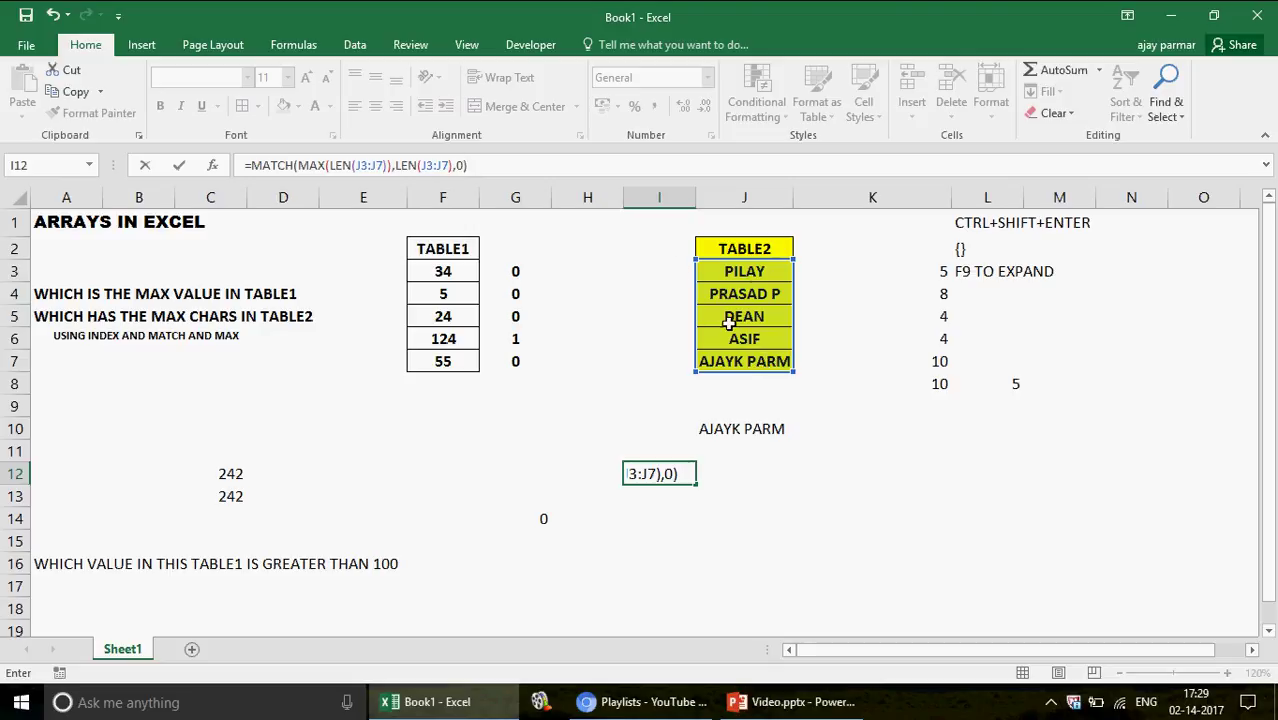
key(ctrl+shift+Return)
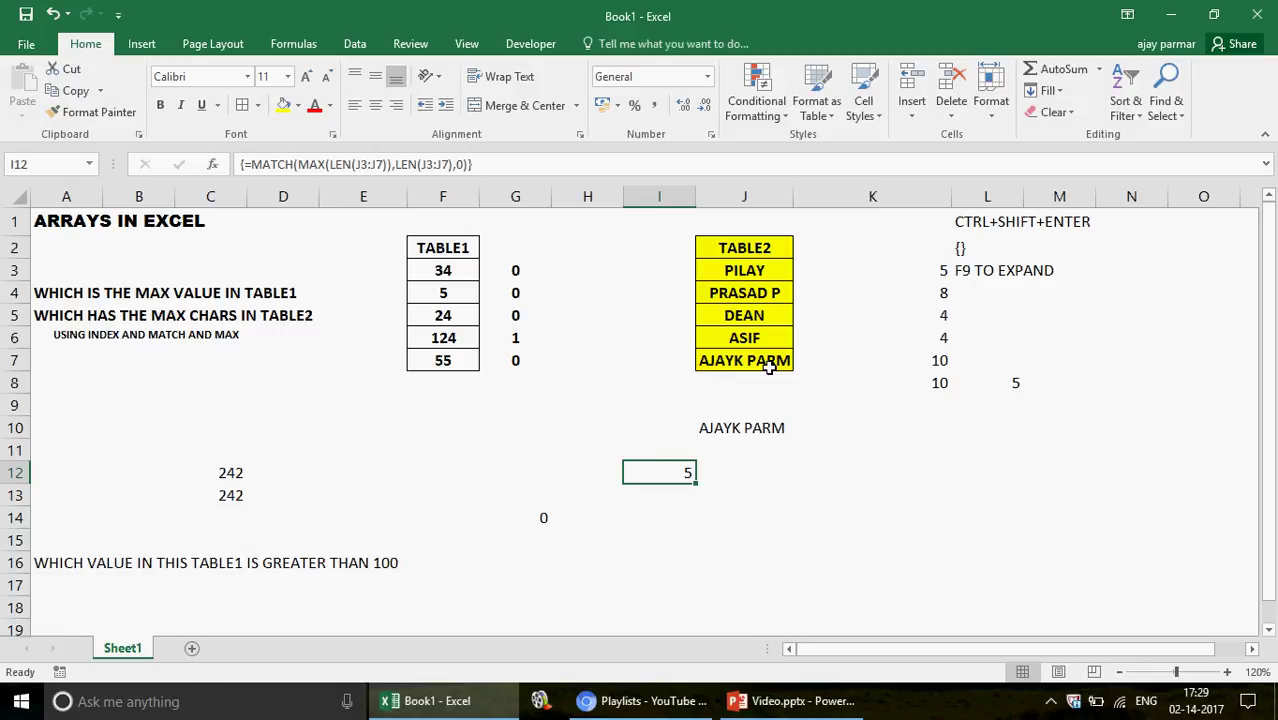
Wrap the MATCH expression in I12 in an INDEX function with J3:J7 as its array
click(253, 165)
text(om)
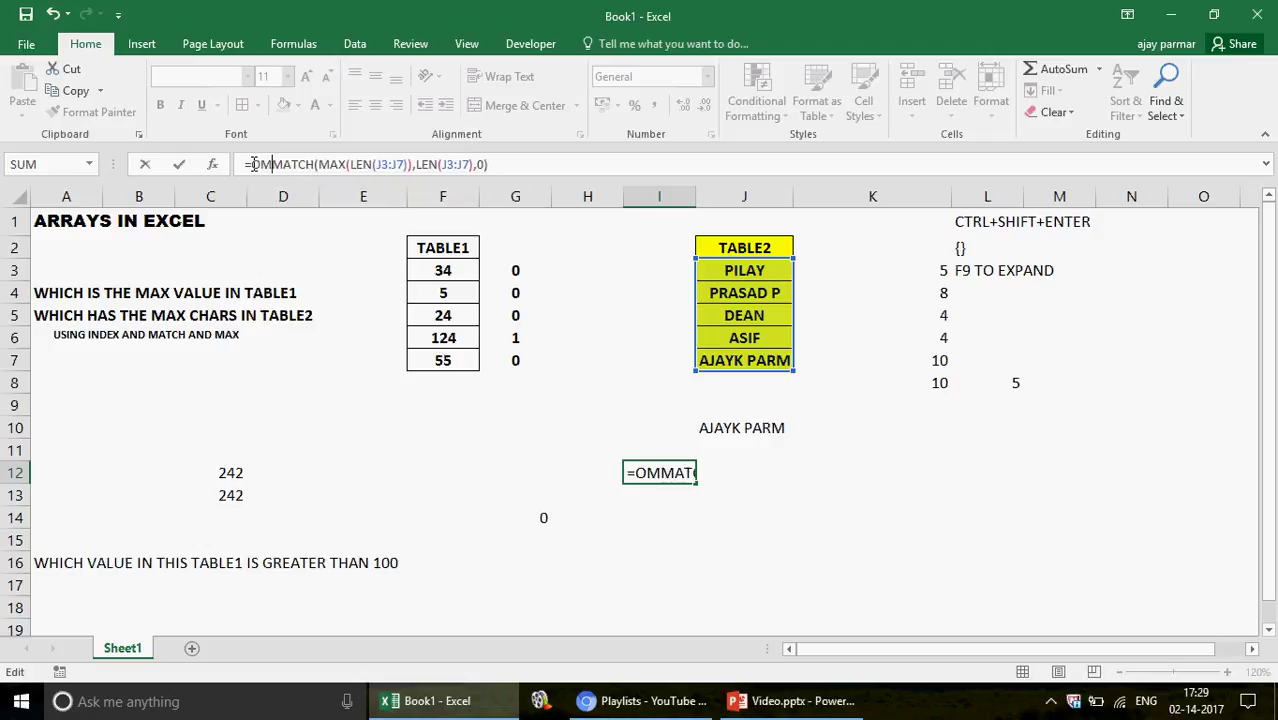
key(BackSpace)
key(BackSpace)
text(INDEX)
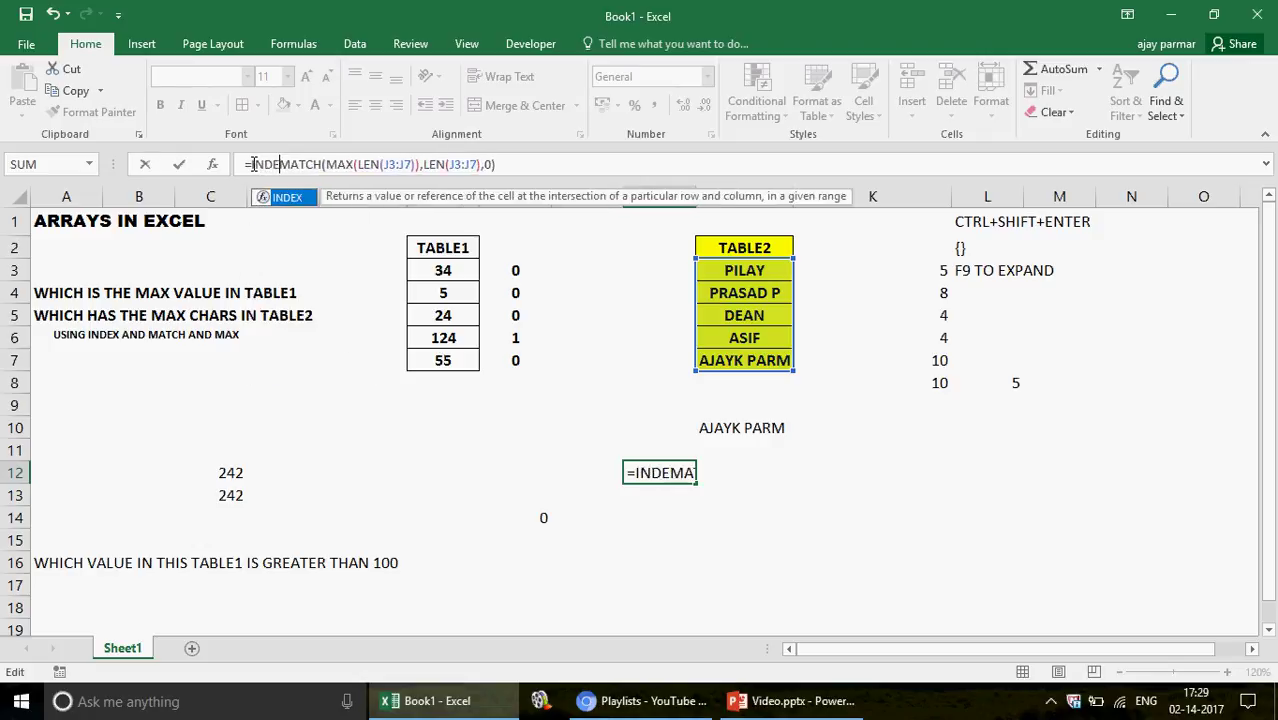
text(()
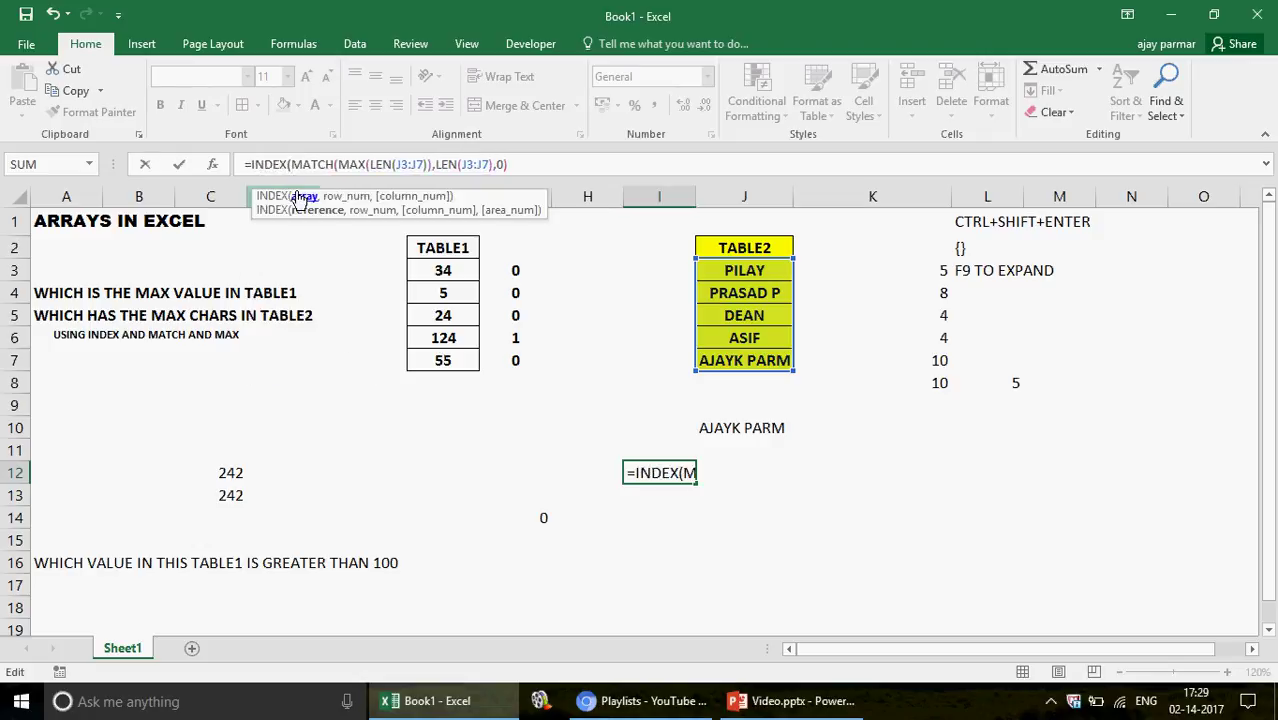
drag(740, 268, 740, 368)
text(,)
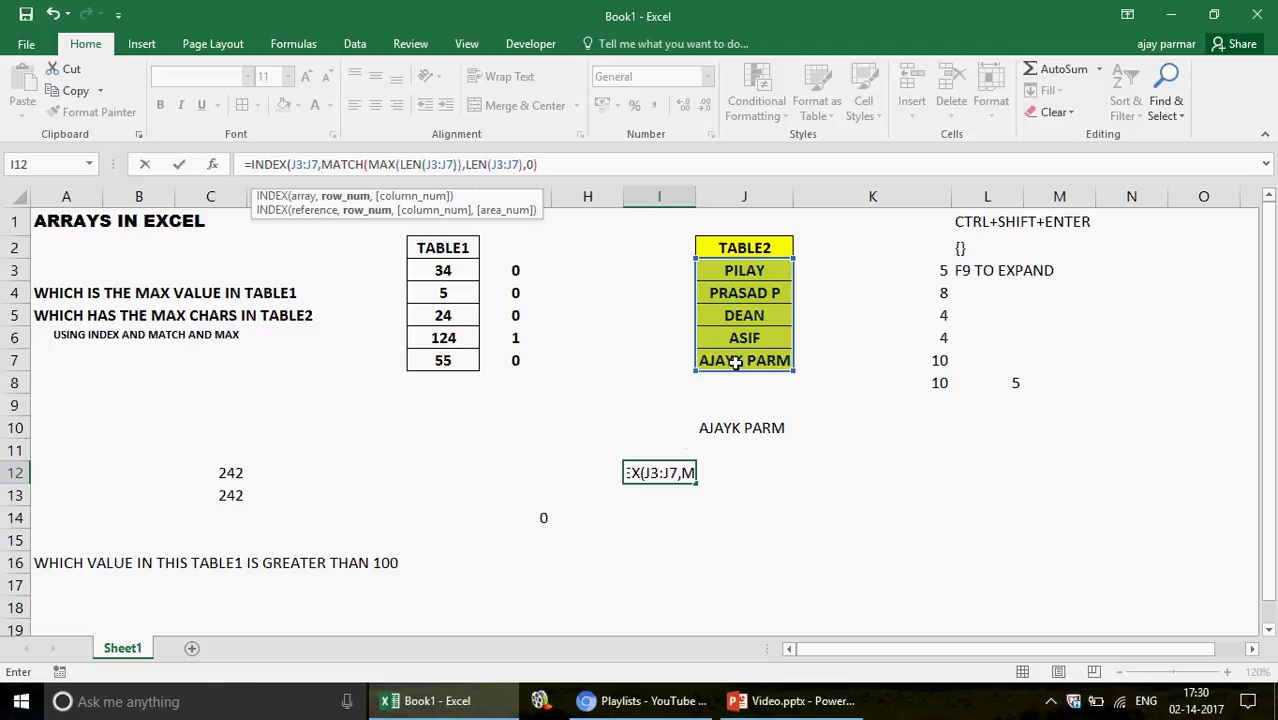
Complete the INDEX in I12 with column number 1 and enter it as an array formula
click(588, 168)
text(,1)
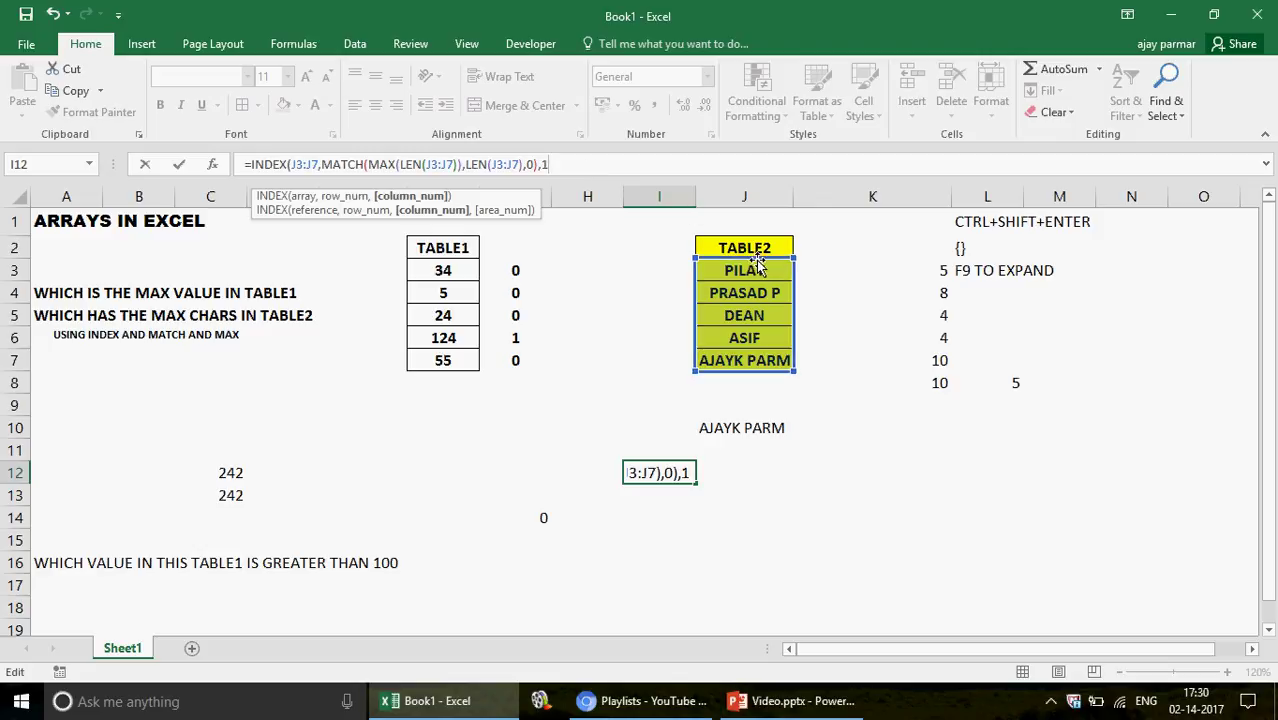
text())
key(ctrl+shift+Return)
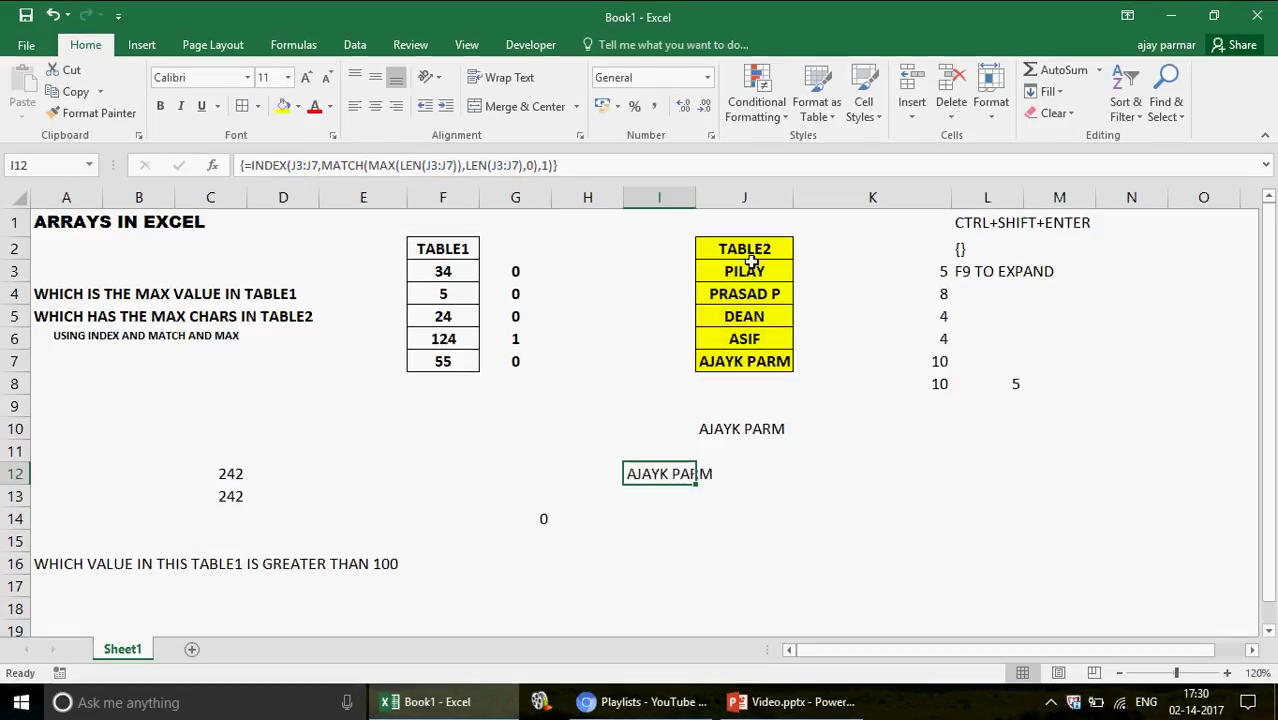
Compare the LEN and MAX helper cells in K3:K8 with the single nested array formula in I12
click(545, 491)
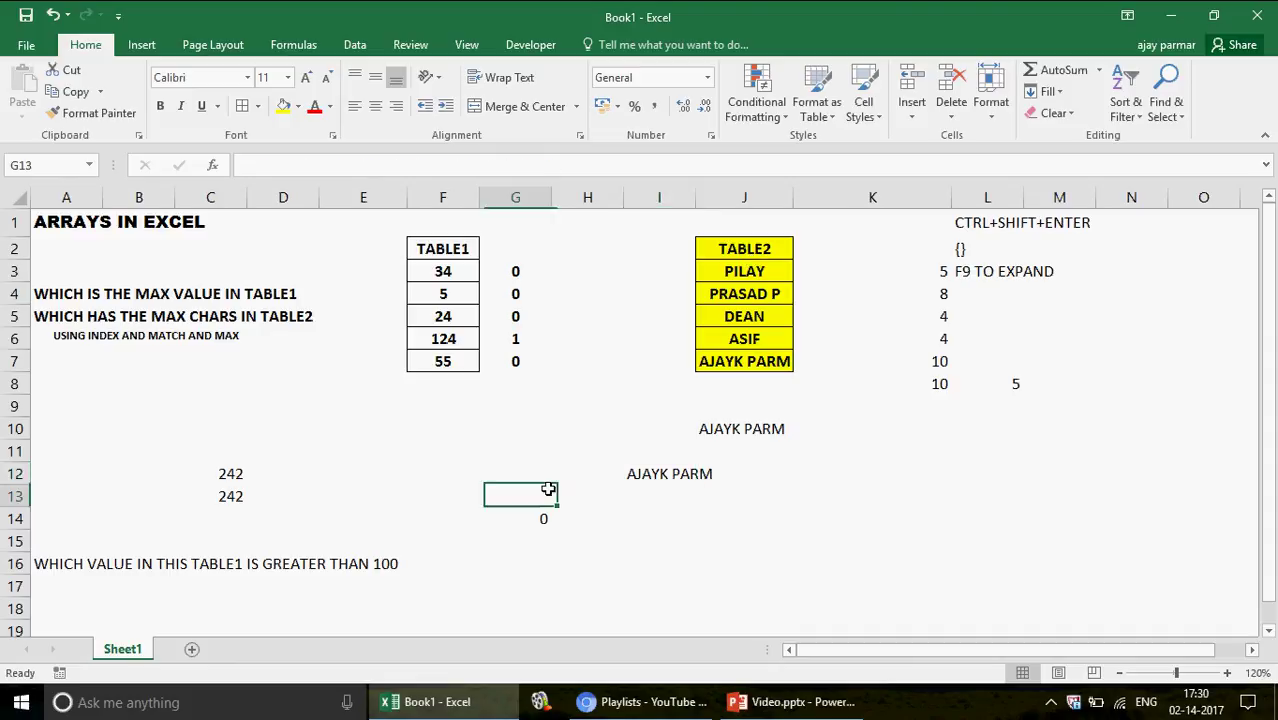
key(Up)
key(Up)
key(Right)
key(Right)
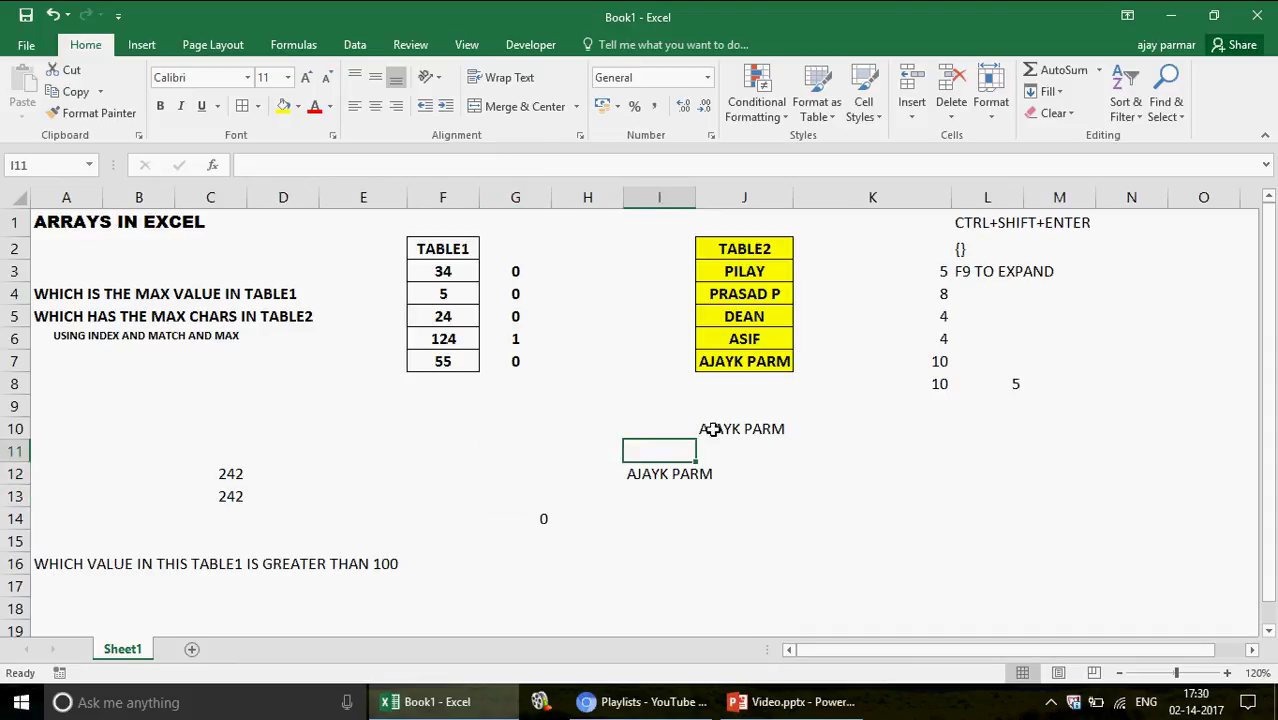
click(906, 271)
key(shift+Down)
key(shift+Down)
key(shift+Down)
key(shift+Down)
key(shift+Down)
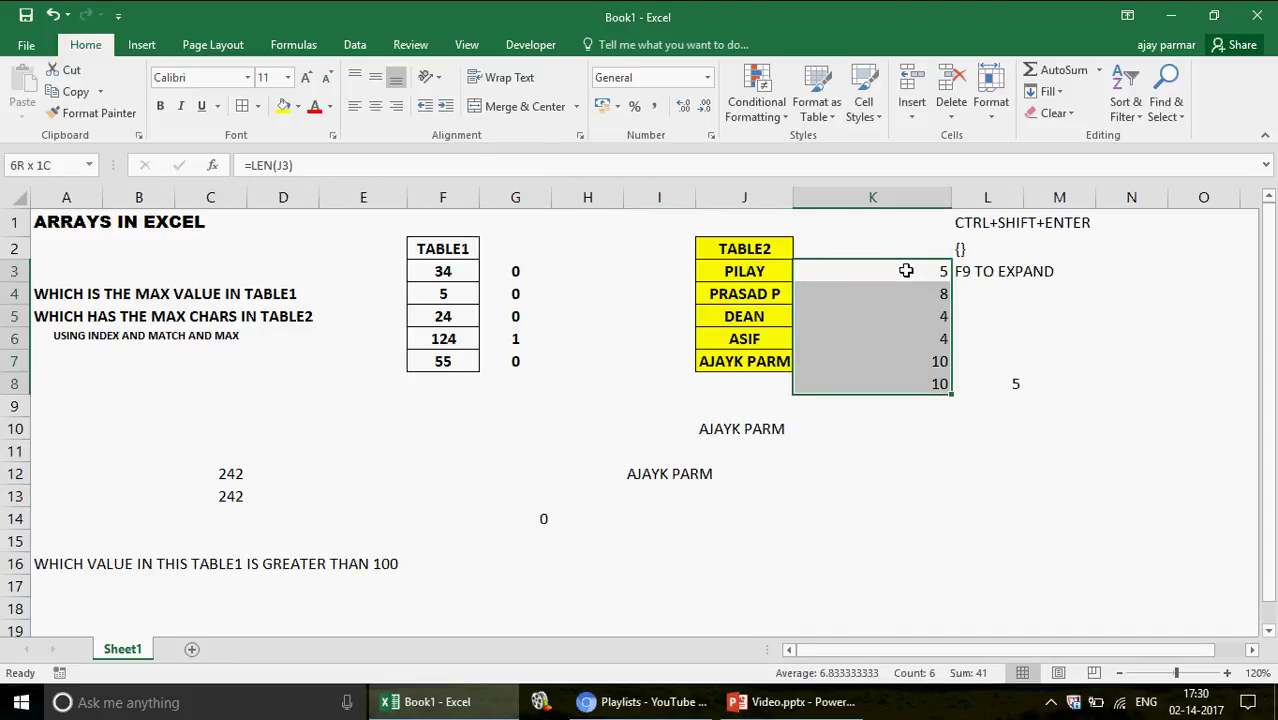
key(Down)
key(Down)
key(Down)
key(Down)
key(Down)
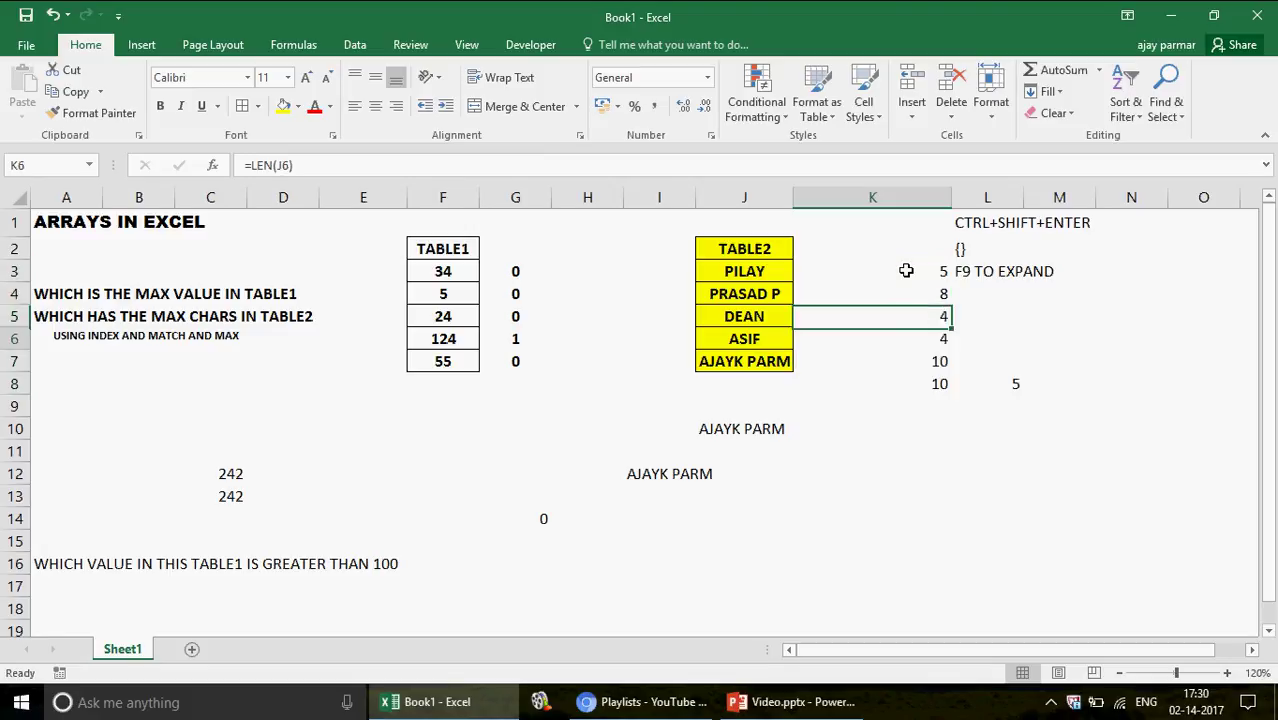
key(Left)
key(Down)
key(Left)
key(Down)
key(Down)
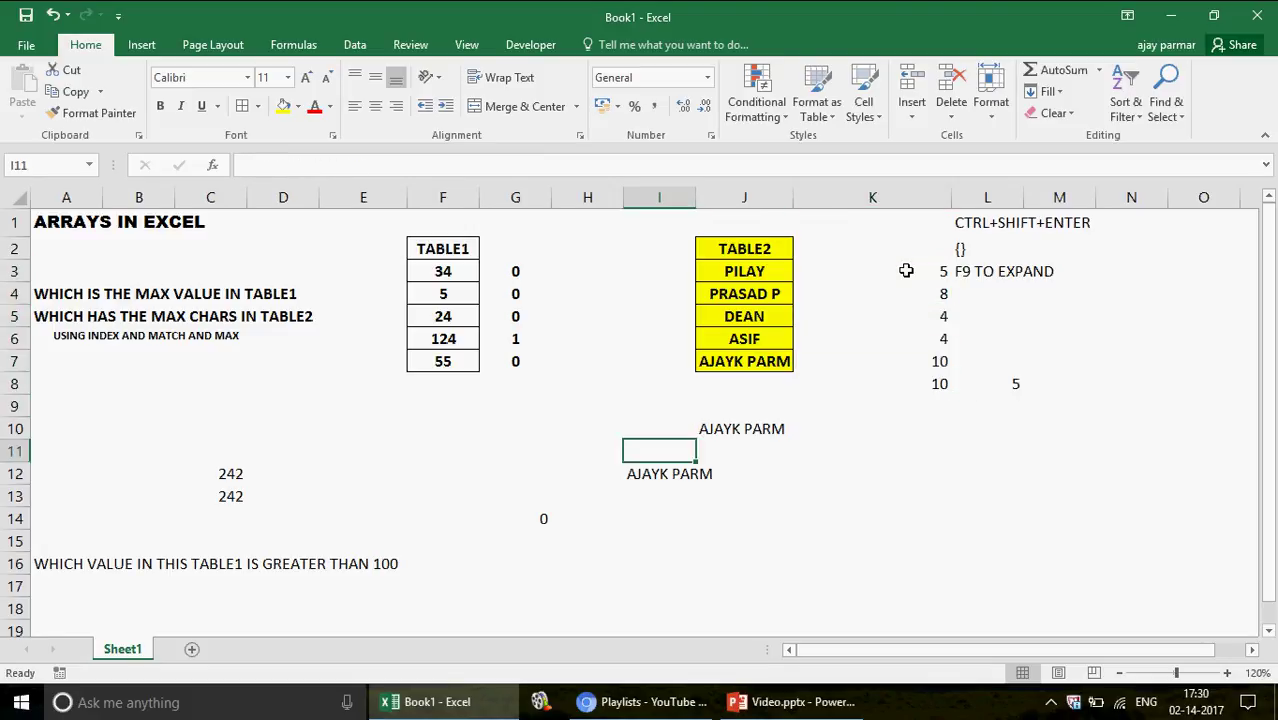
key(Down)
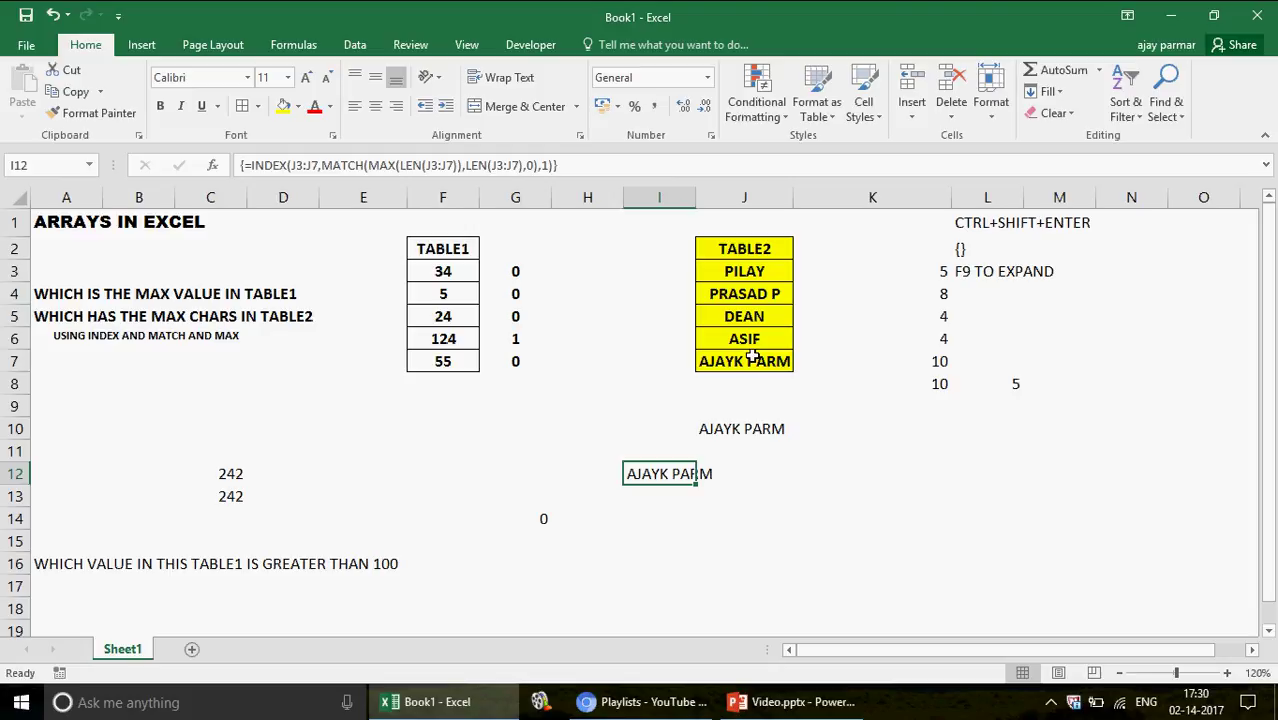
Lengthen the second TABLE2 name in J4 by appending LSD HNED, and autofit column J to its contents
click(742, 276)
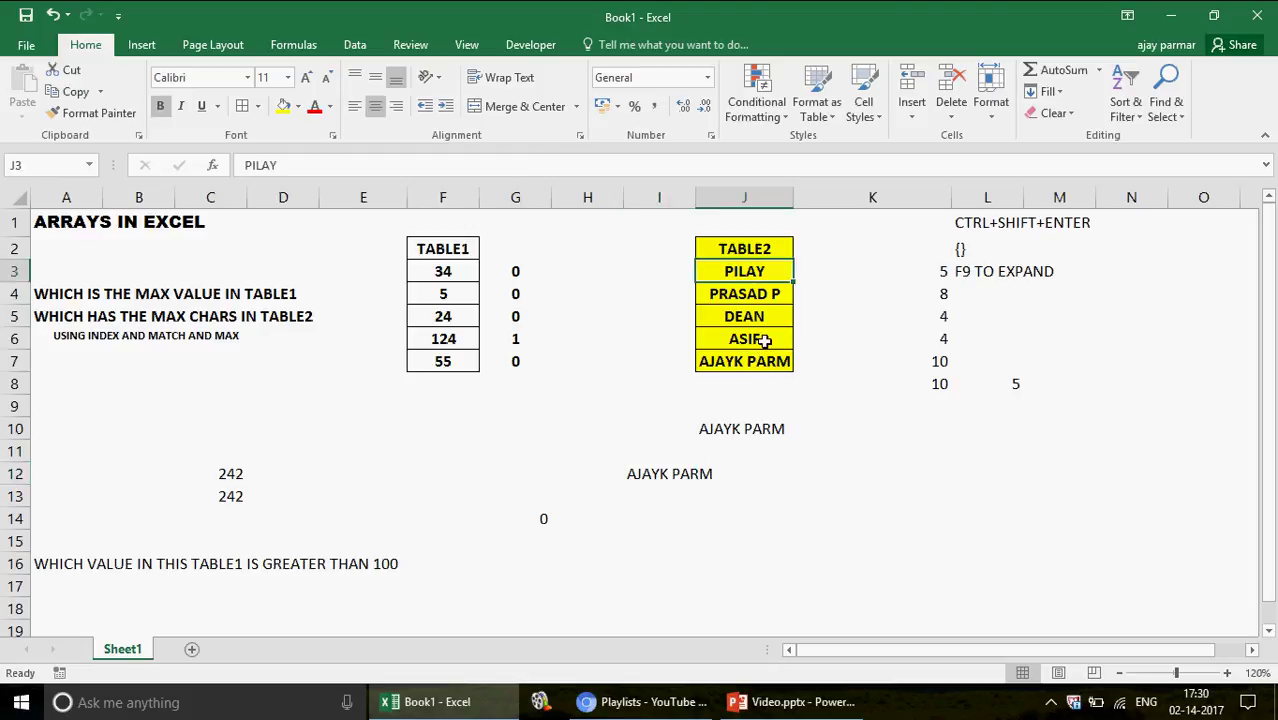
click(740, 292)
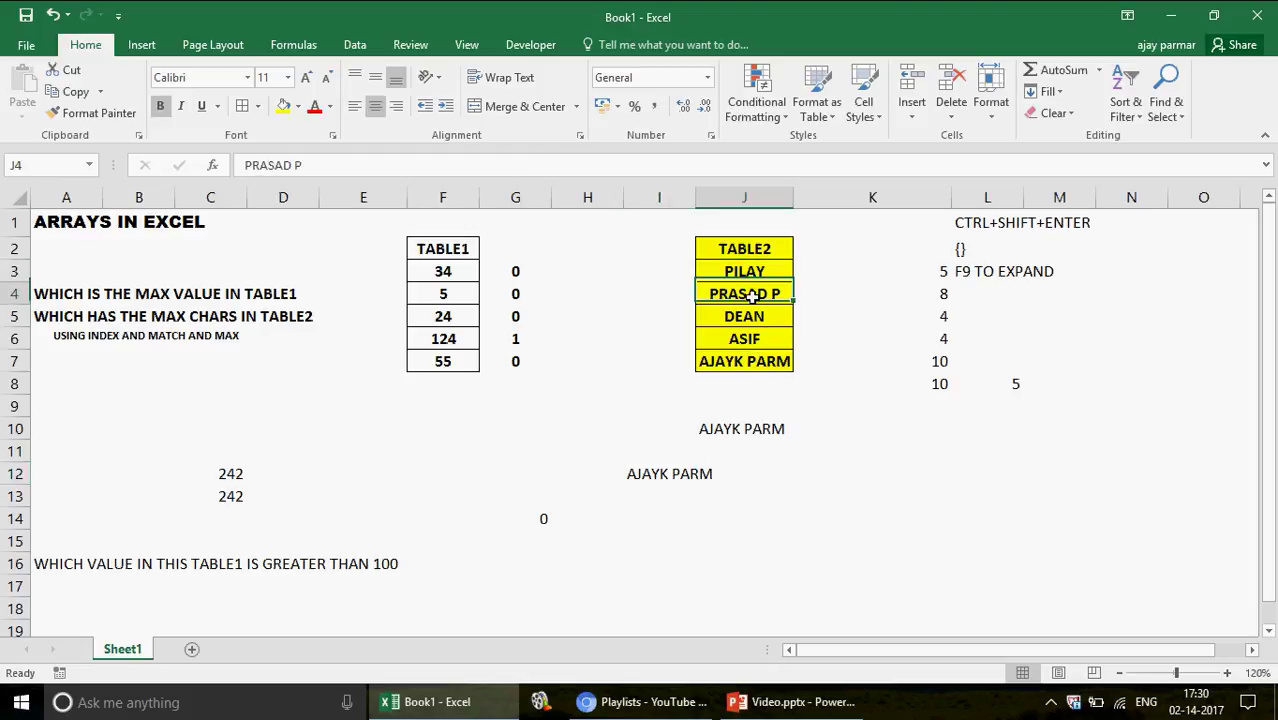
click(448, 170)
text(LSD H)
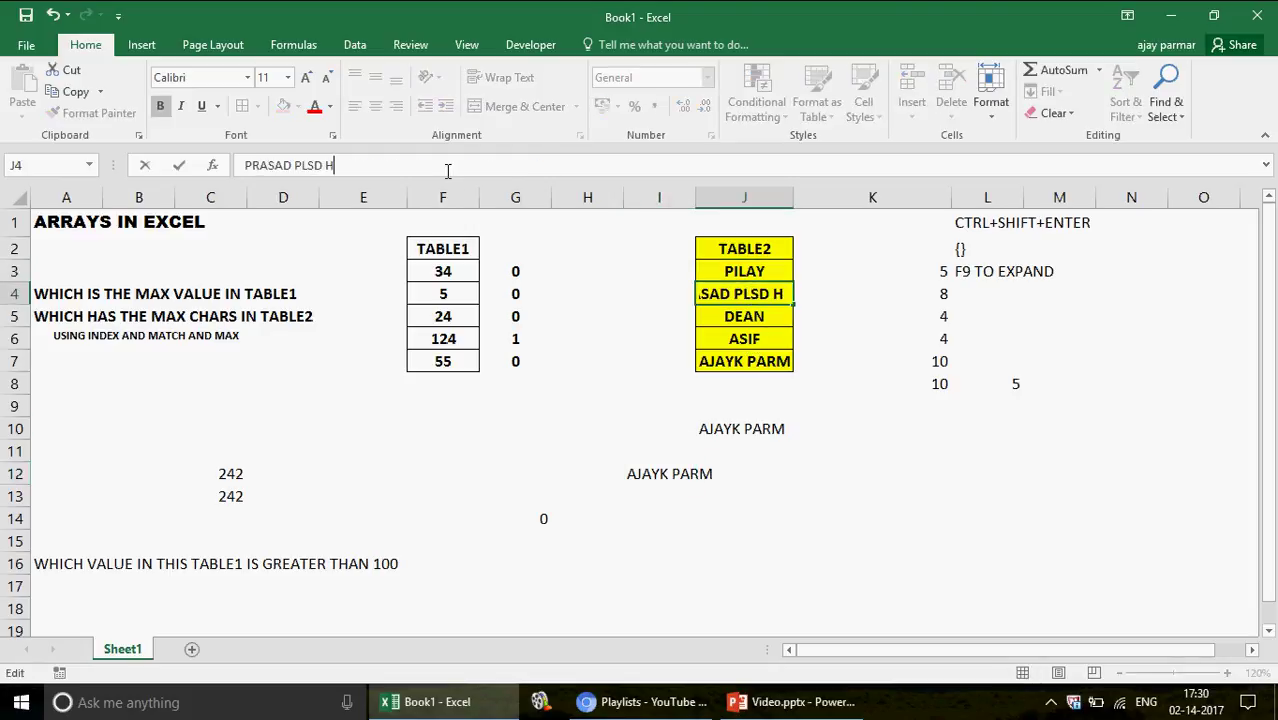
text(NED)
key(Return)
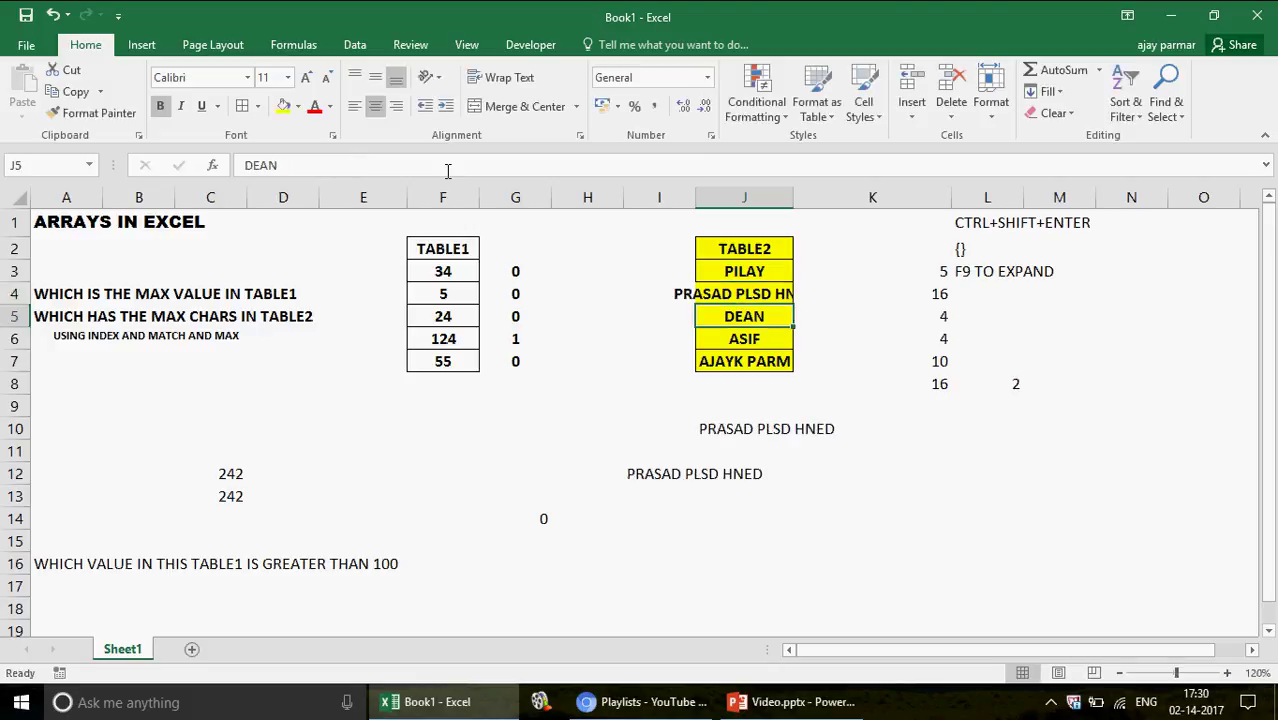
click(643, 481)
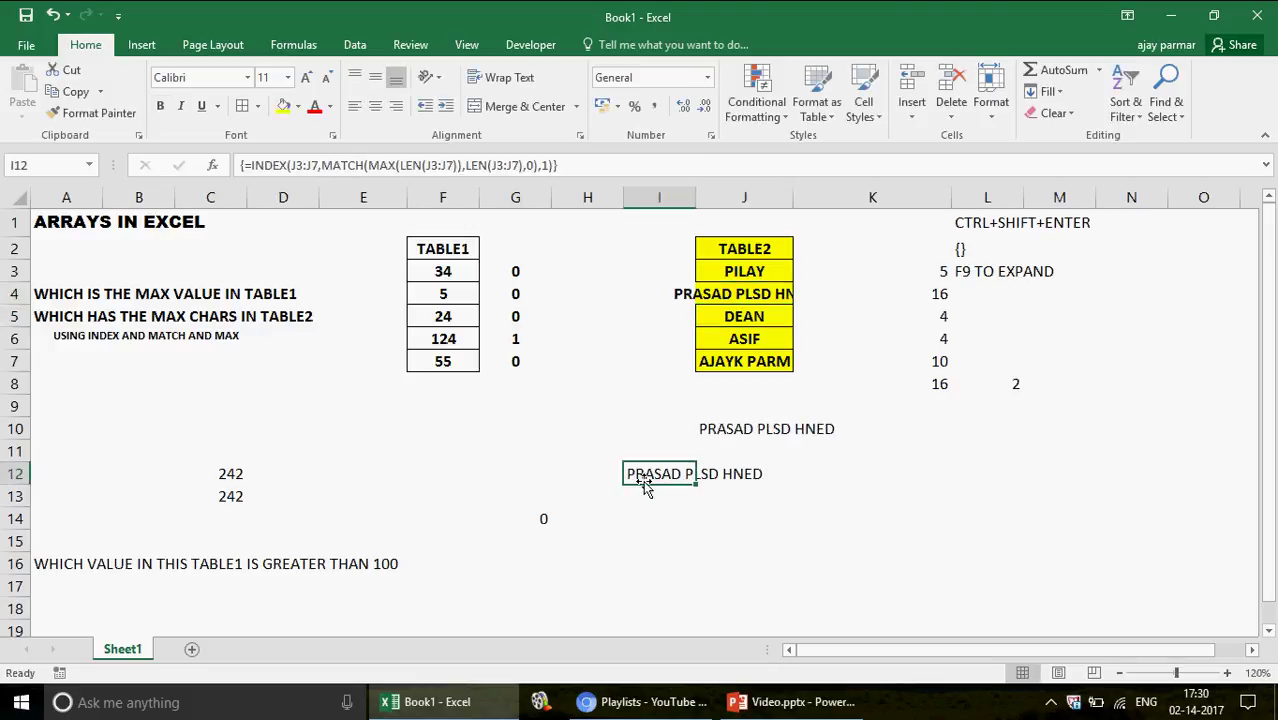
double_click(794, 192)
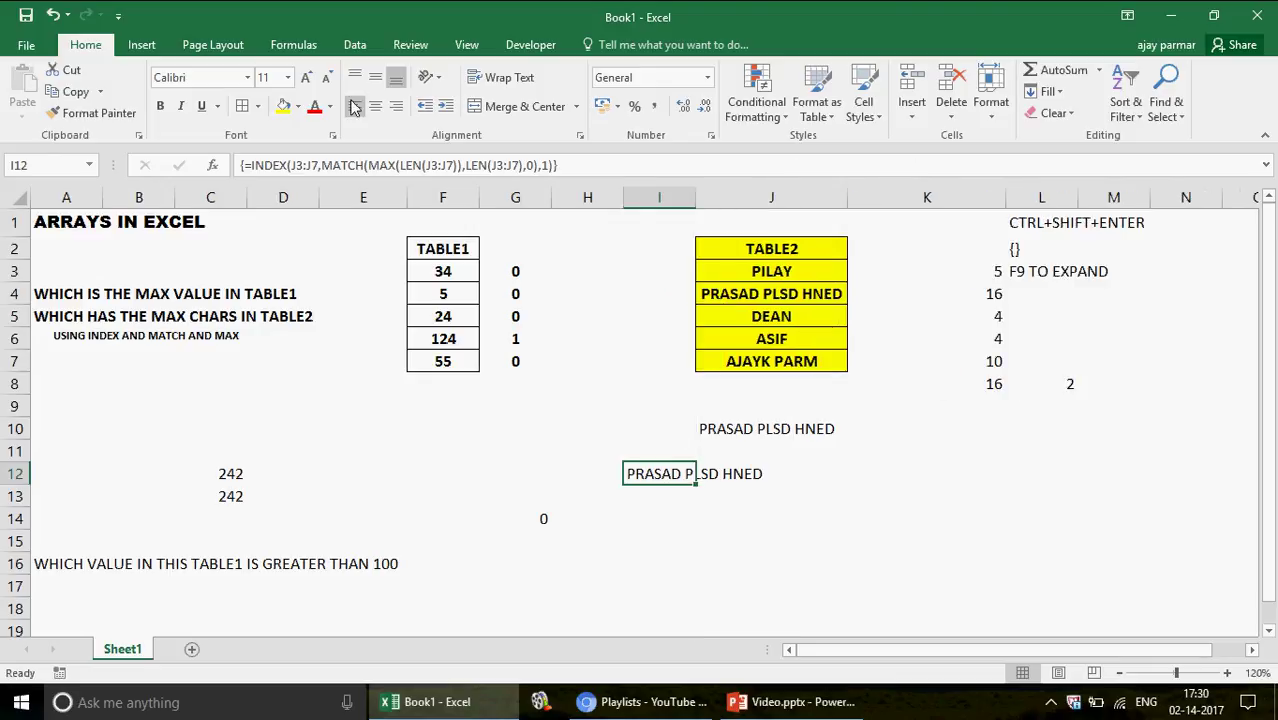
Evaluate the nested array formula in I12 stage by stage with Evaluate Formula, from LEN through MAX and MATCH to INDEX, and close the evaluation
click(293, 44)
click(835, 114)
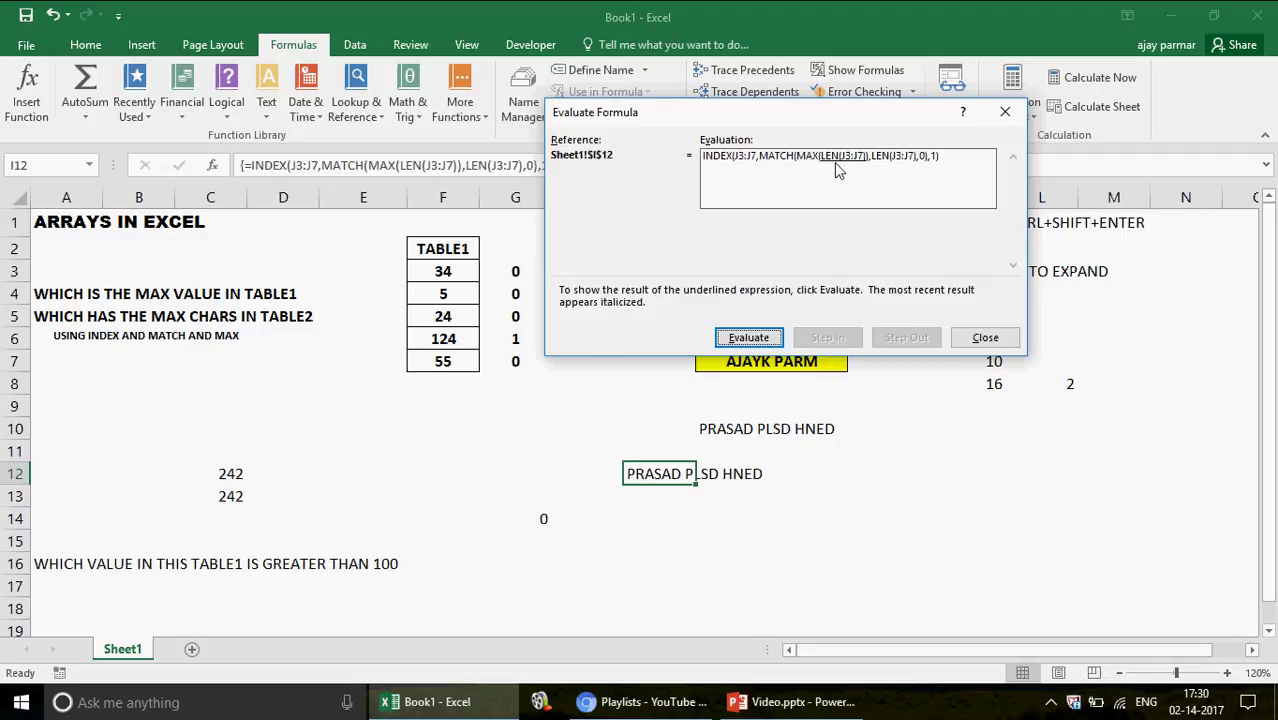
click(748, 339)
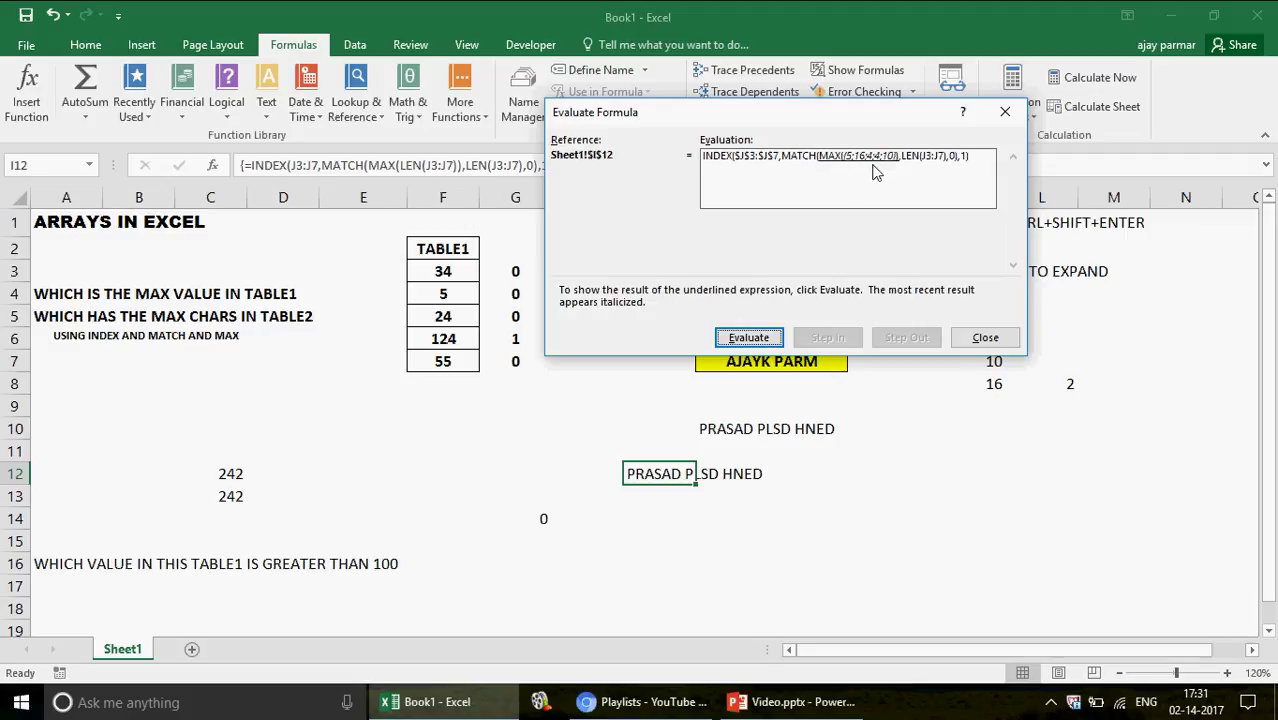
drag(853, 120, 374, 187)
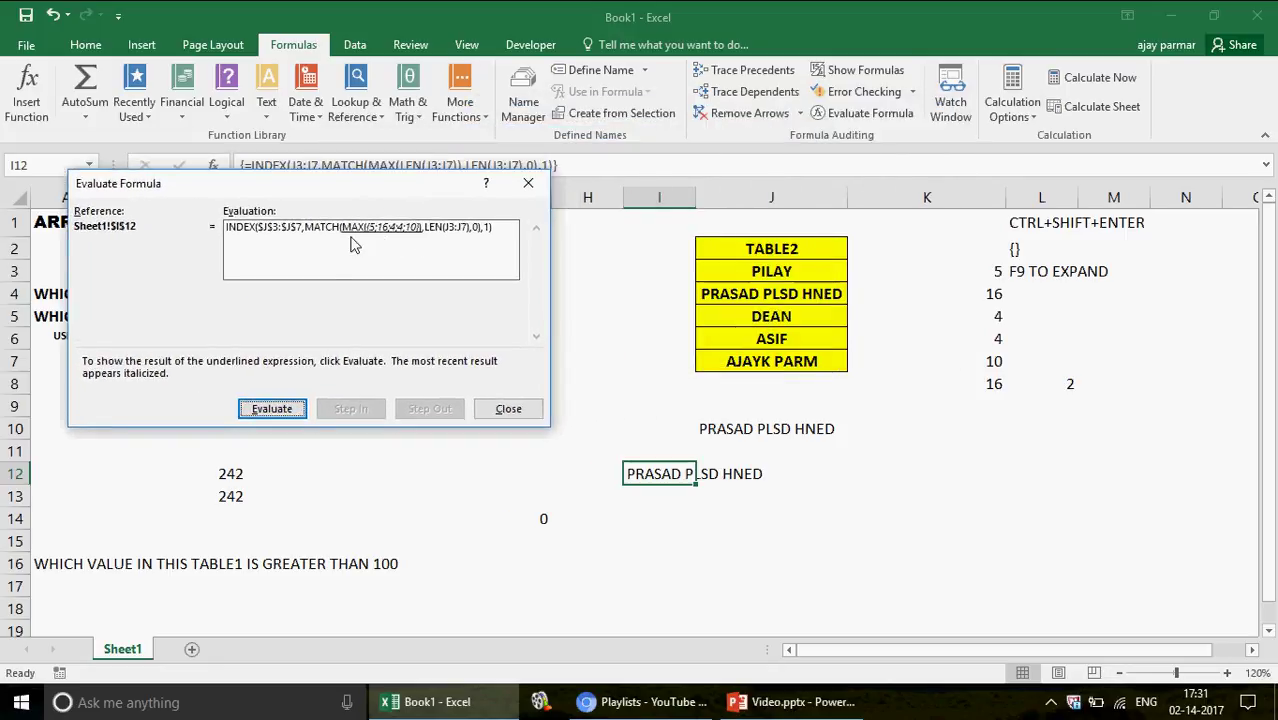
click(283, 411)
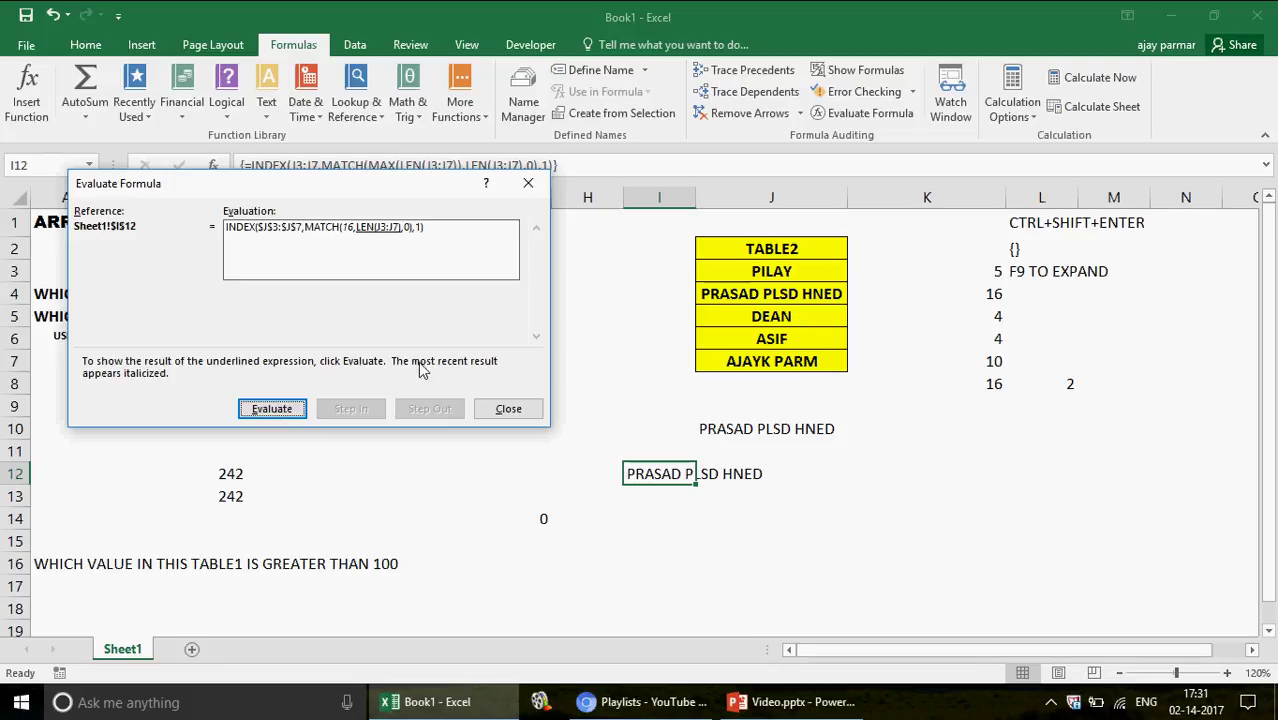
click(258, 414)
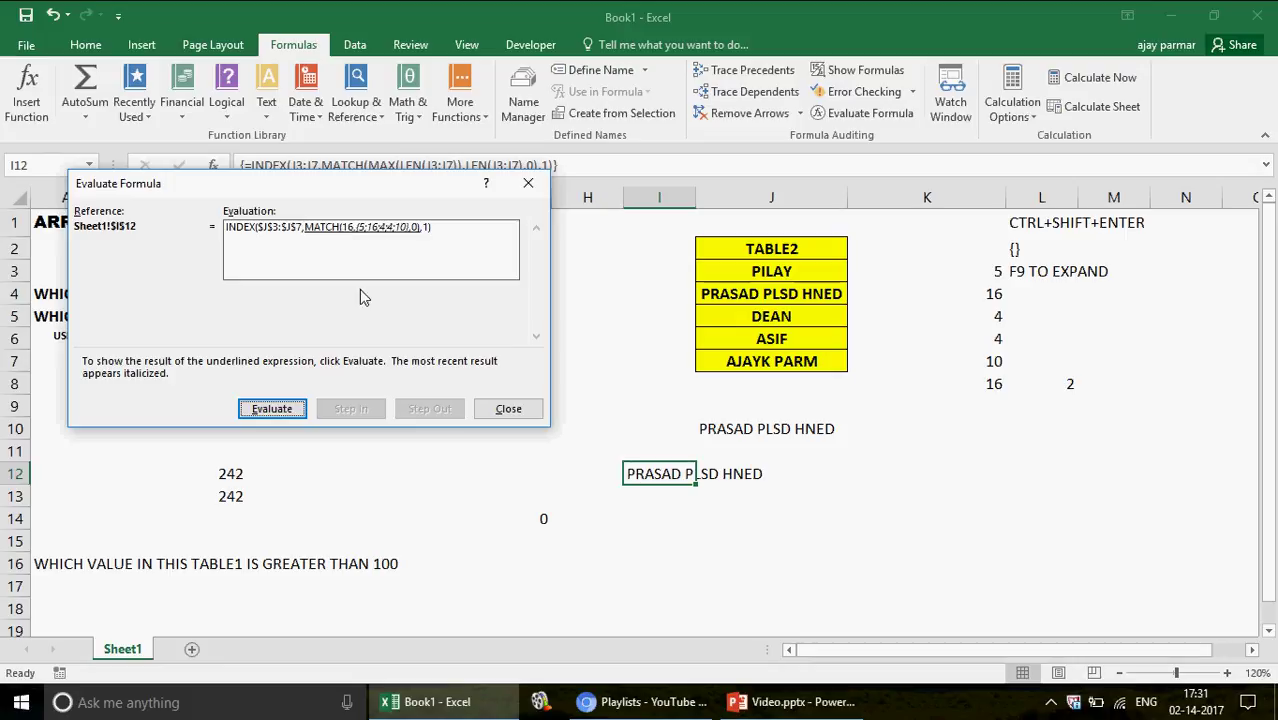
click(293, 404)
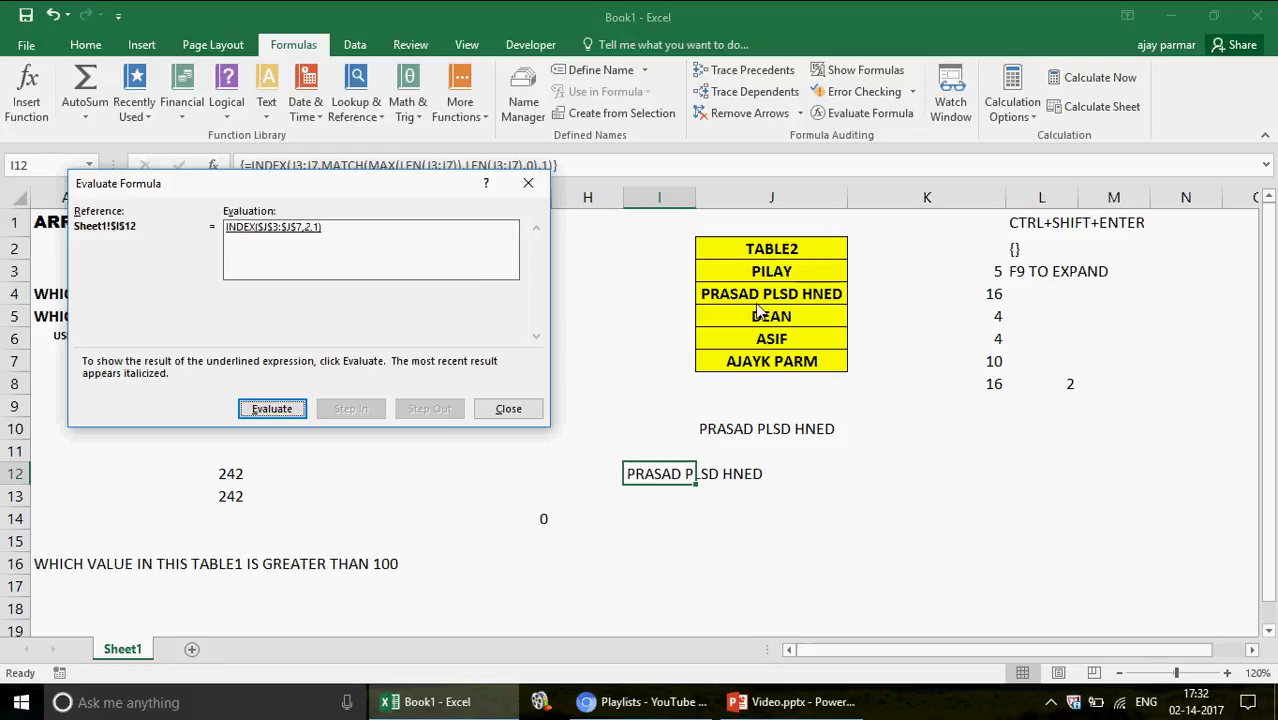
click(262, 411)
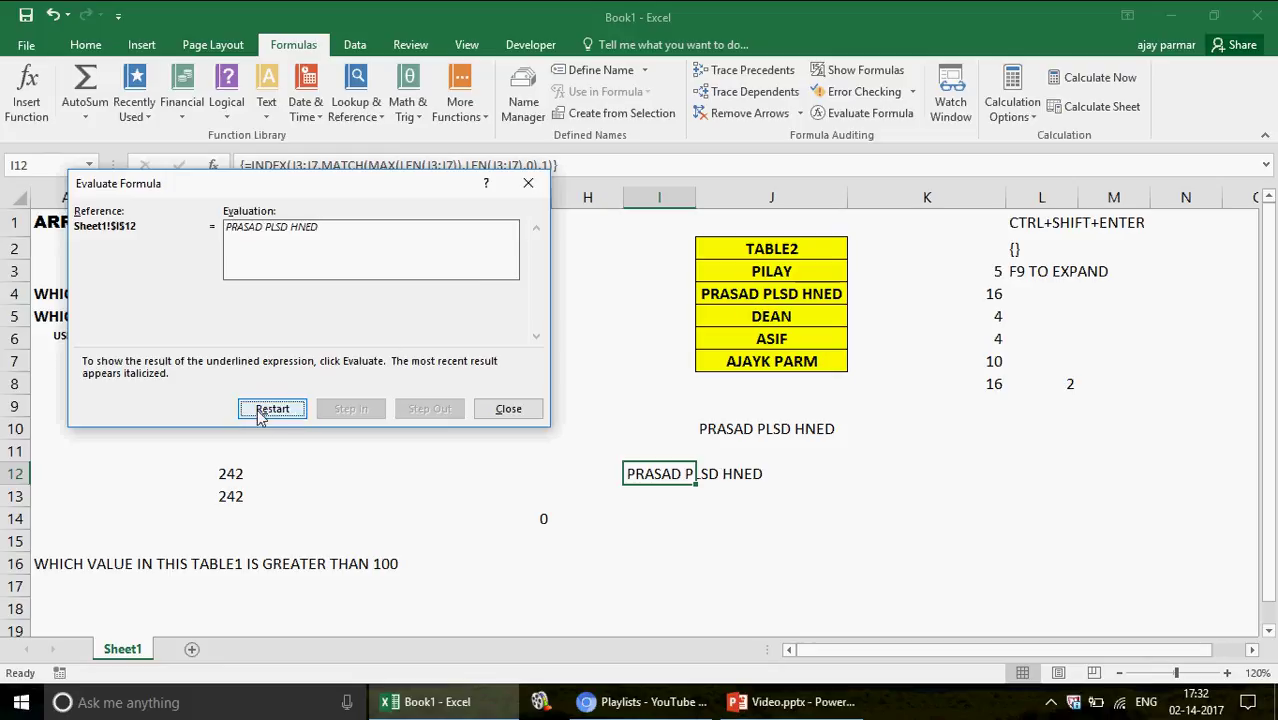
click(505, 408)
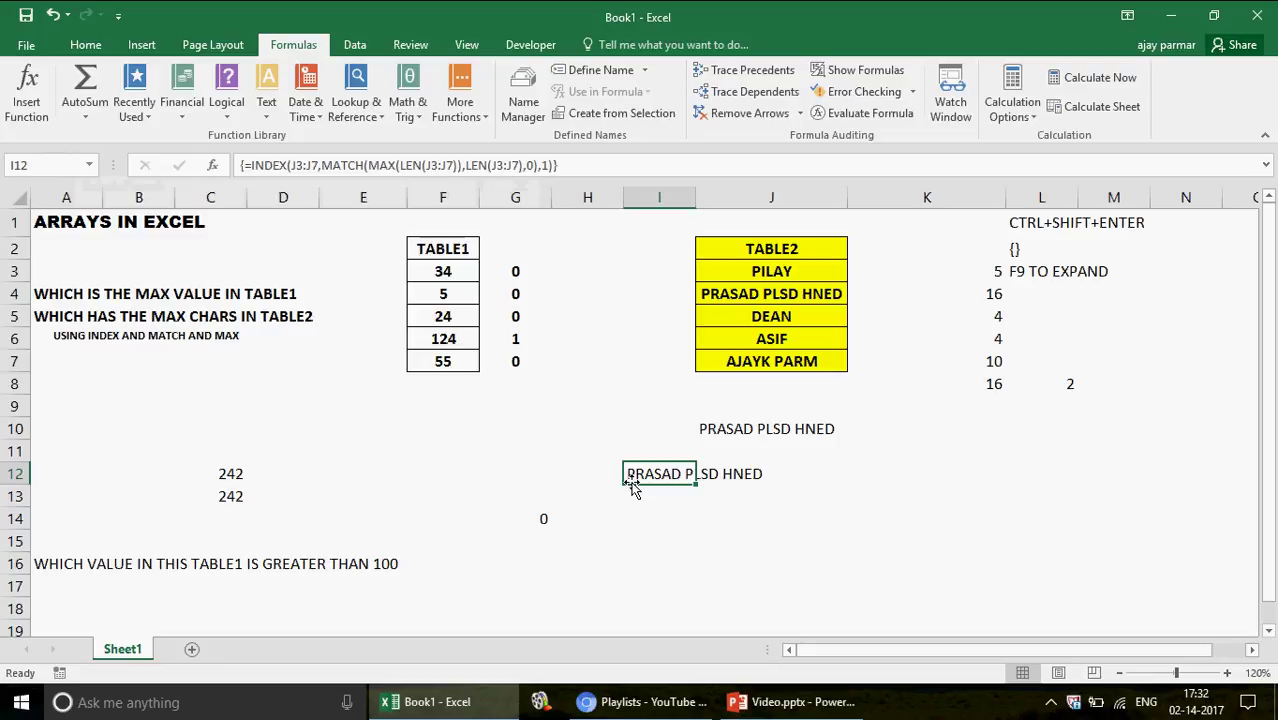